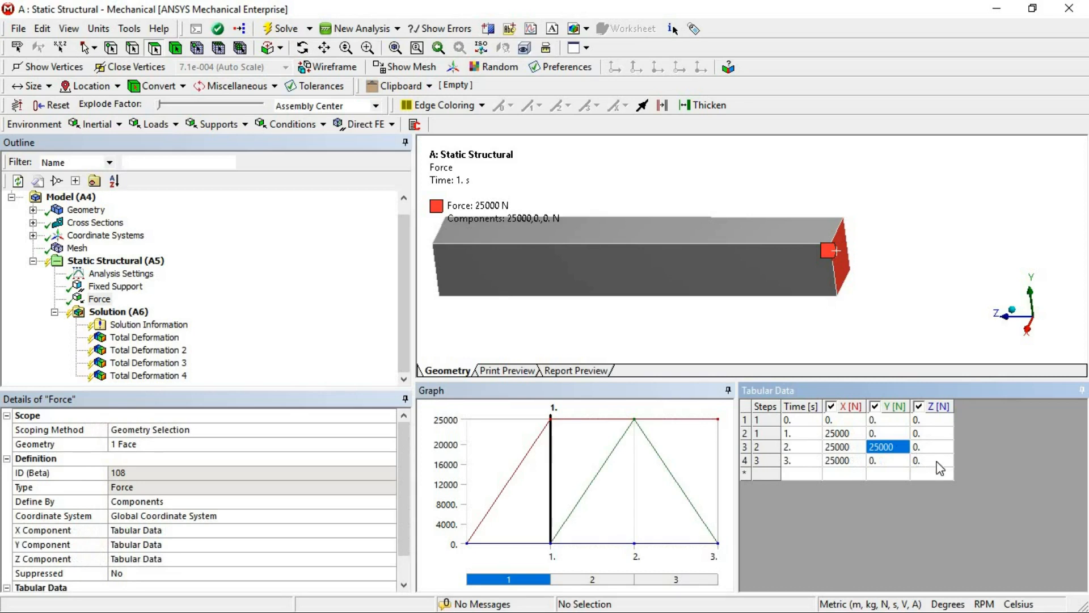
Step: Set the force's Z component to 25000 N at 3 s and its X component to 0 at 2 s and 3 s
type("25000")
left_click(848, 464)
type("0")
key("Tab")
left_click(845, 449)
type("0")
key("Tab")
left_click(927, 289)
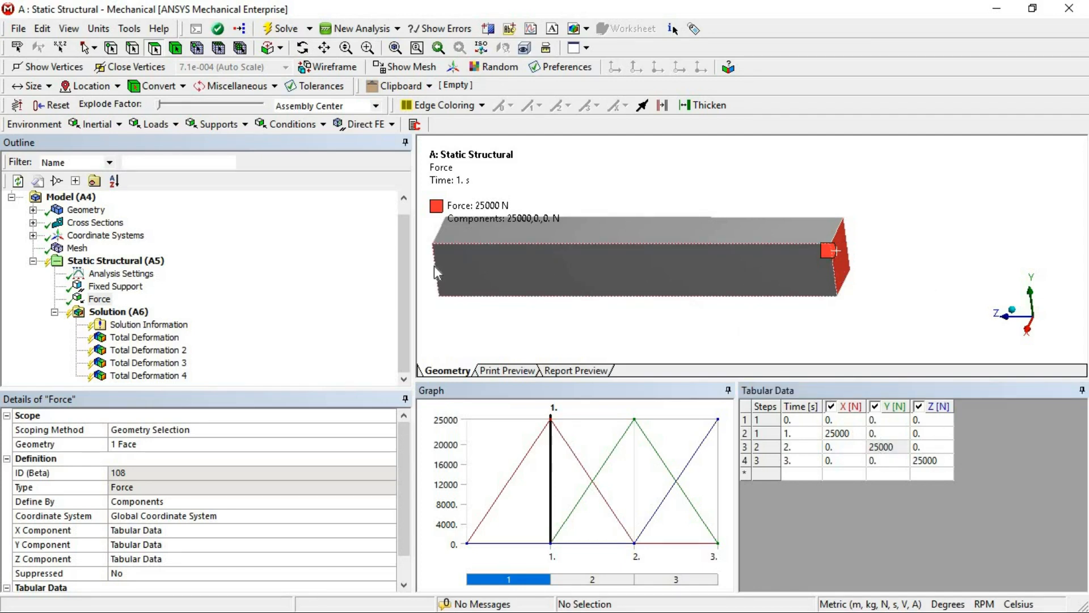
Step: Solve the static structural analysis with the revised force loading
middle_click_drag(736, 239, 739, 360)
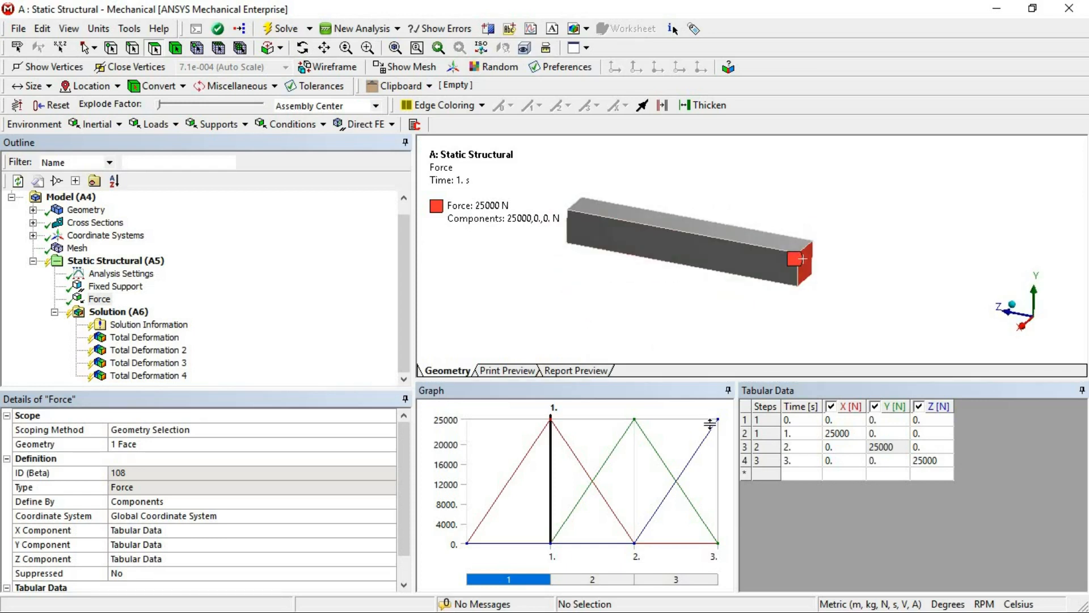
right_click(117, 312)
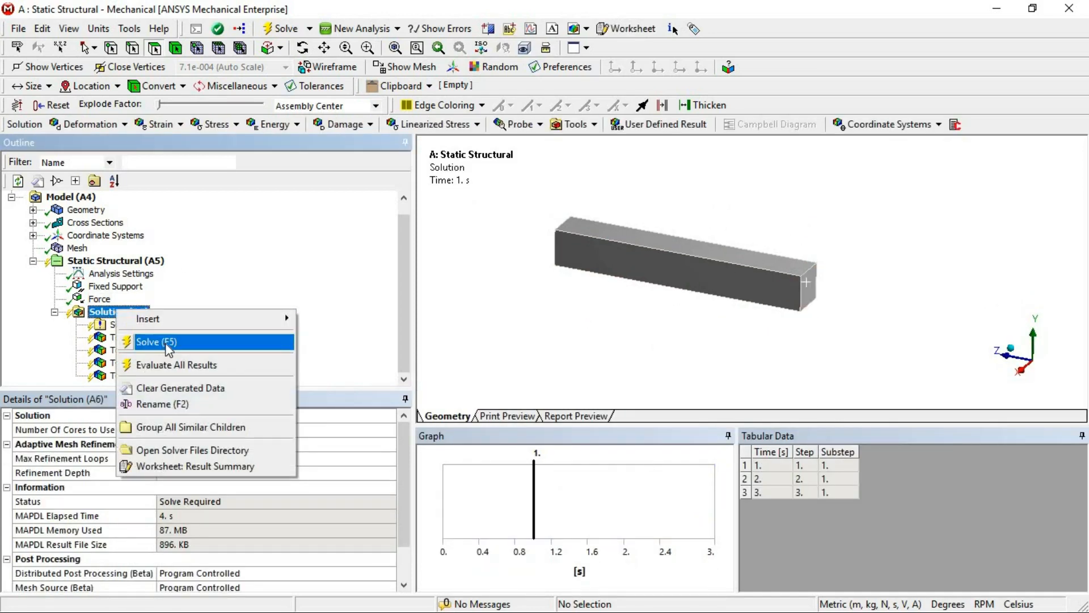
left_click(169, 342)
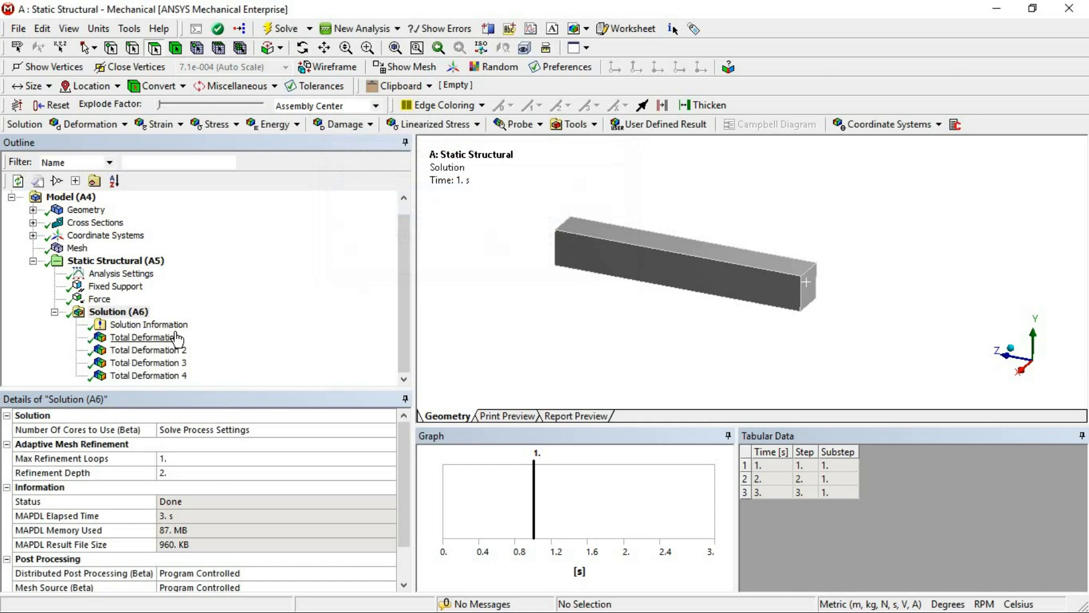
Step: Delete all four Total Deformation results from the solution
left_click(171, 340)
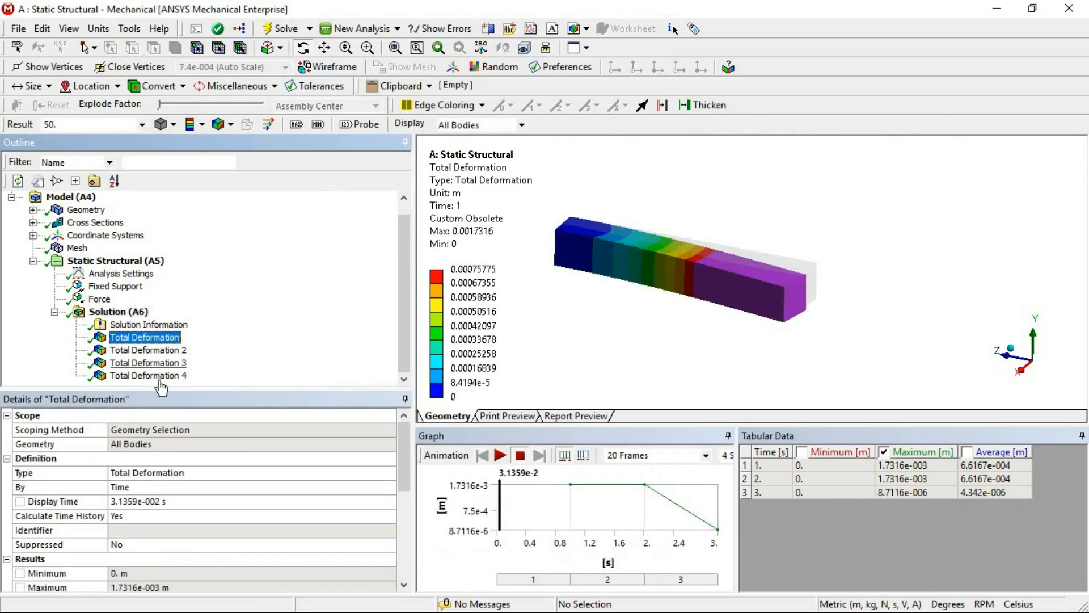
left_click(166, 376, "shift")
right_click(165, 375)
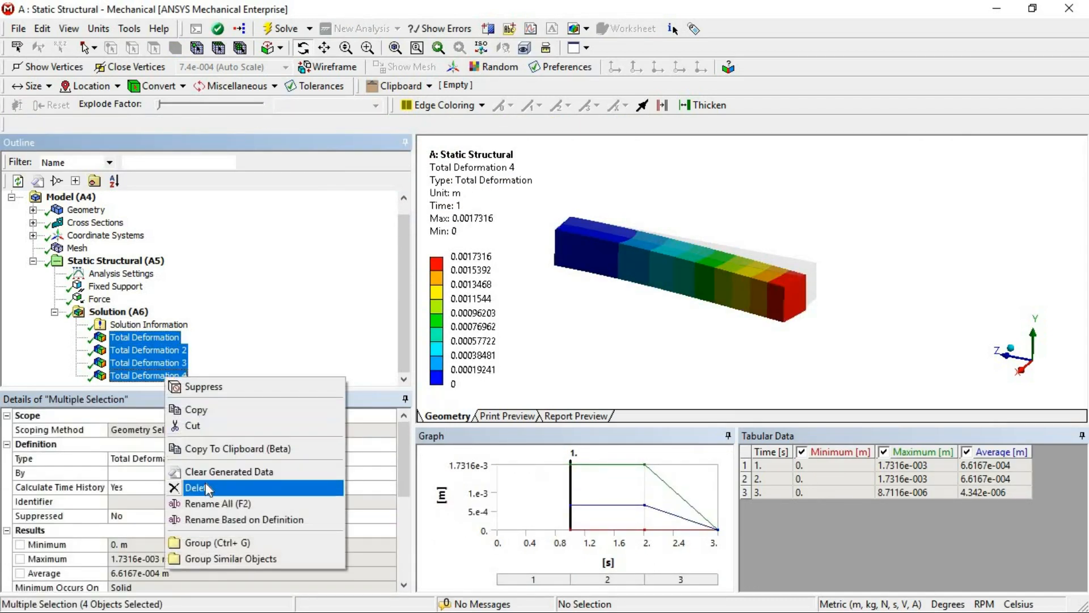
left_click(205, 486)
left_click(548, 370)
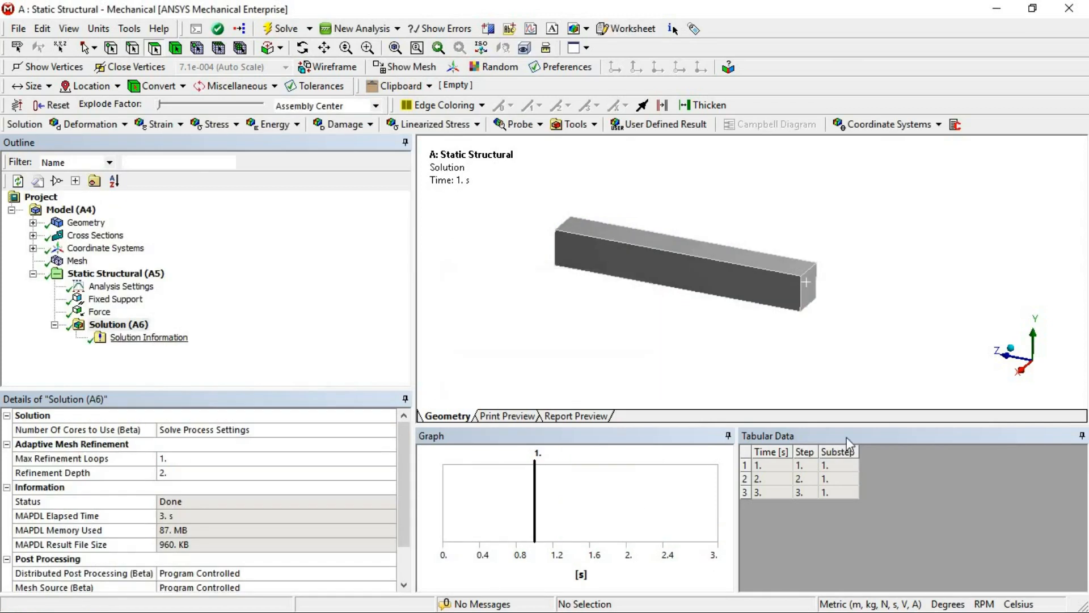
Step: Create Total Deformation results from the substep cells of all three load steps in the solution's tabular data
left_click_drag(838, 465, 844, 493)
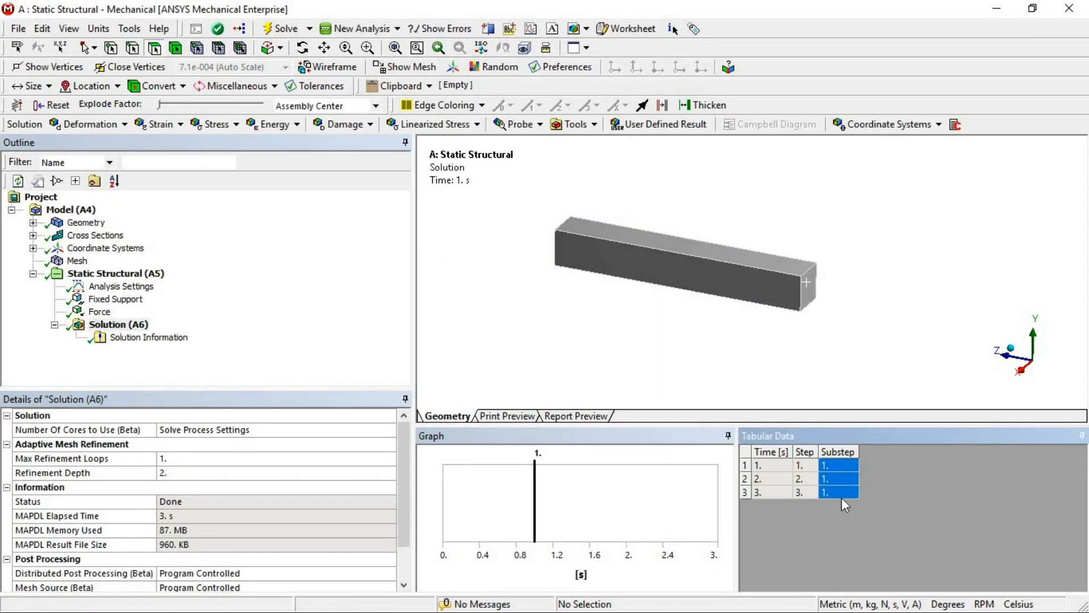
right_click(843, 491)
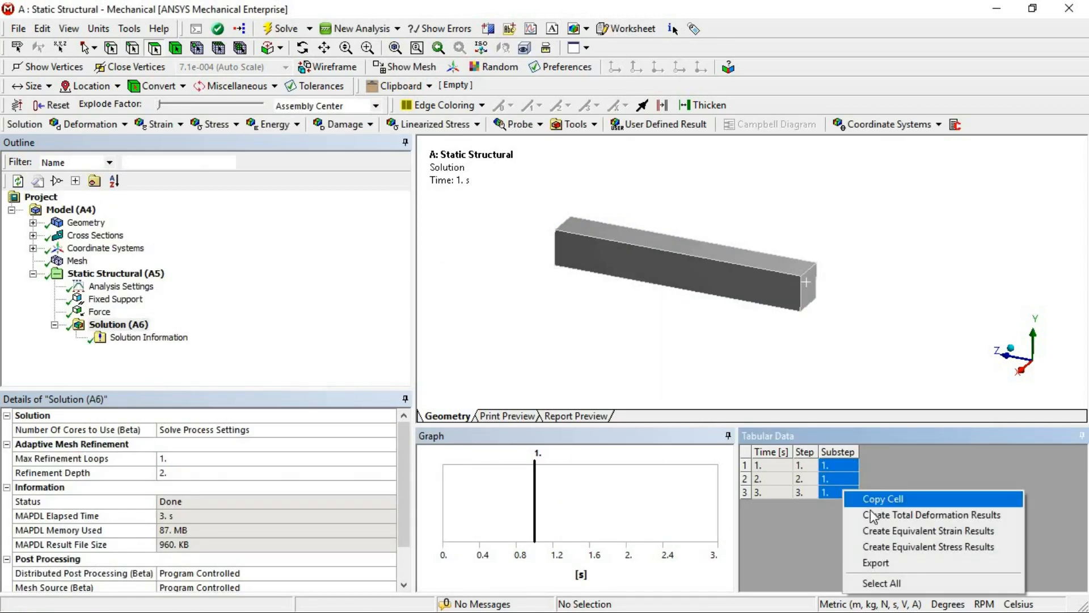
left_click(918, 514)
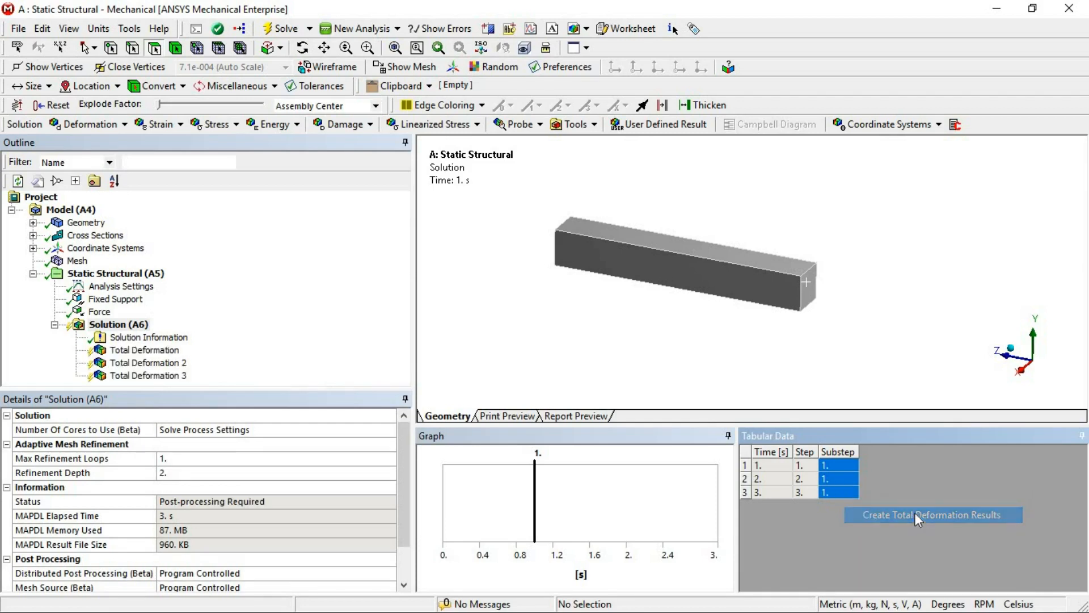
Step: Insert one more Total Deformation result under the solution and evaluate all results
left_click(122, 324)
right_click(129, 328)
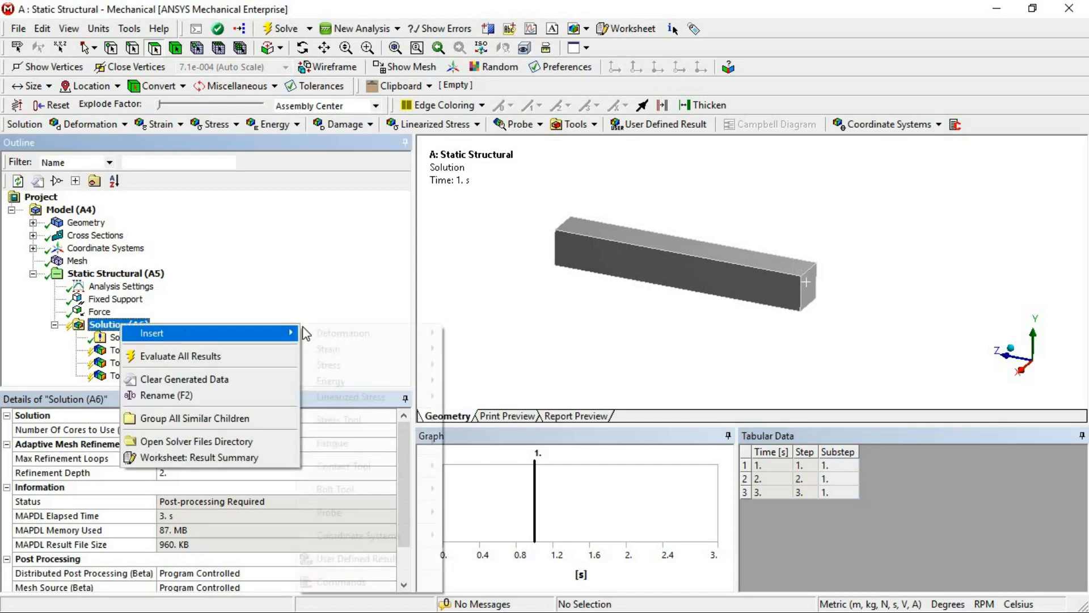
mouse_move(178, 331)
mouse_move(340, 331)
left_click(461, 333)
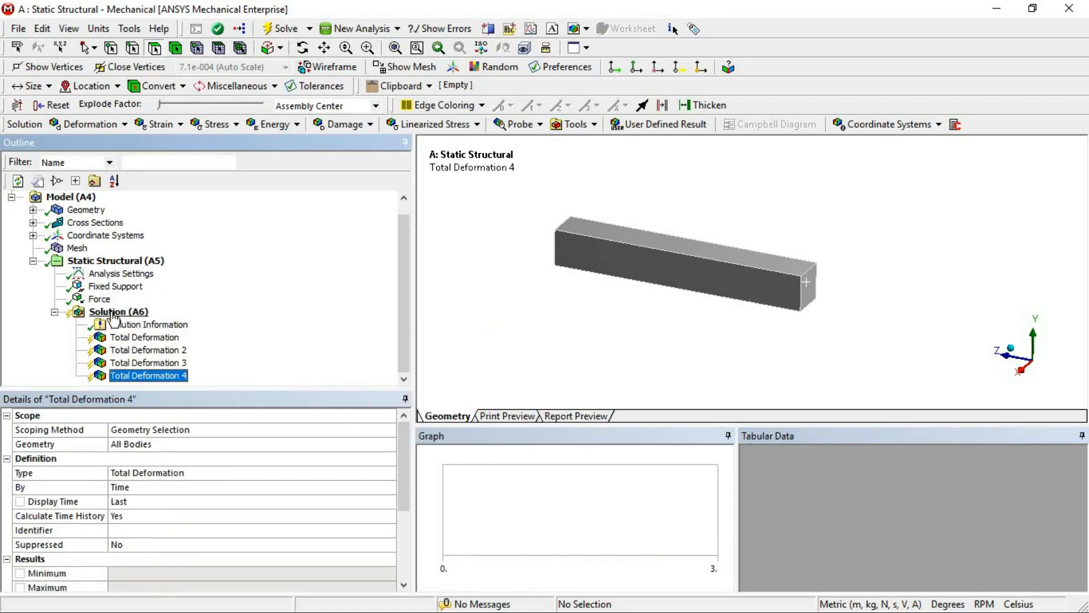
right_click(107, 313)
left_click(168, 345)
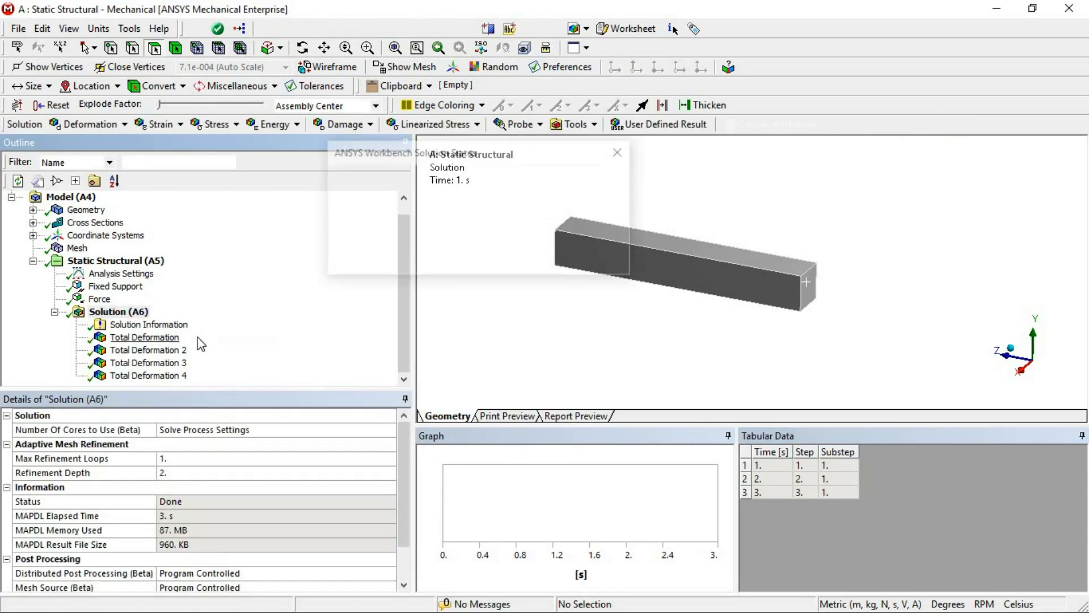
Step: Display the first Total Deformation result, change the units to Metric (mm, t, N, s, mV, mA), and inspect the deformed beam
left_click(119, 338)
scroll(629, 299, "up", 4)
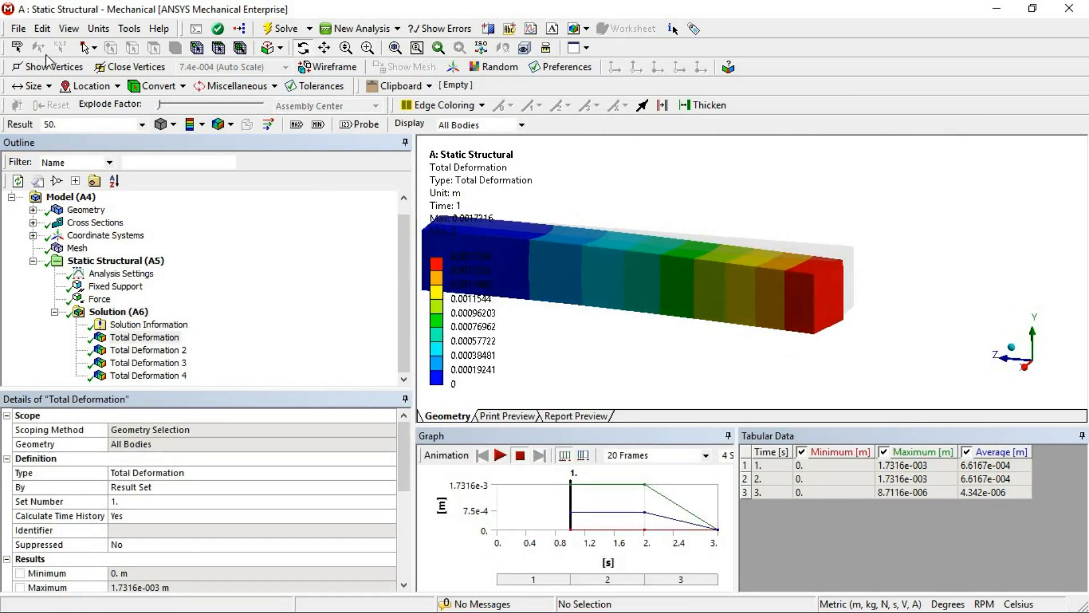
left_click(98, 28)
left_click(165, 95)
scroll(639, 237, "down", 3)
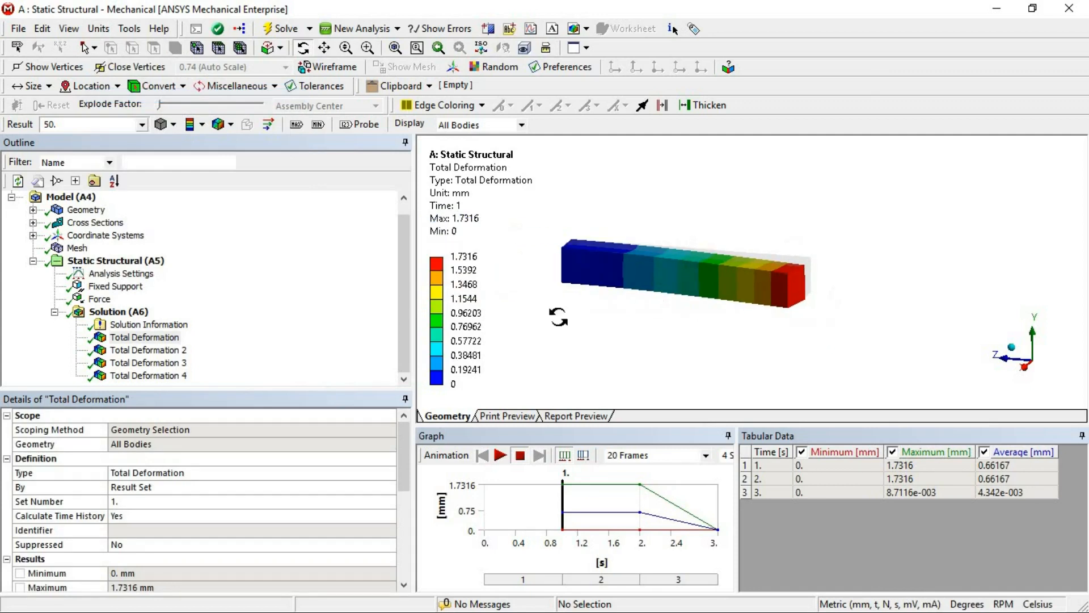
left_click_drag(658, 254, 683, 265)
scroll(681, 277, "up", 3)
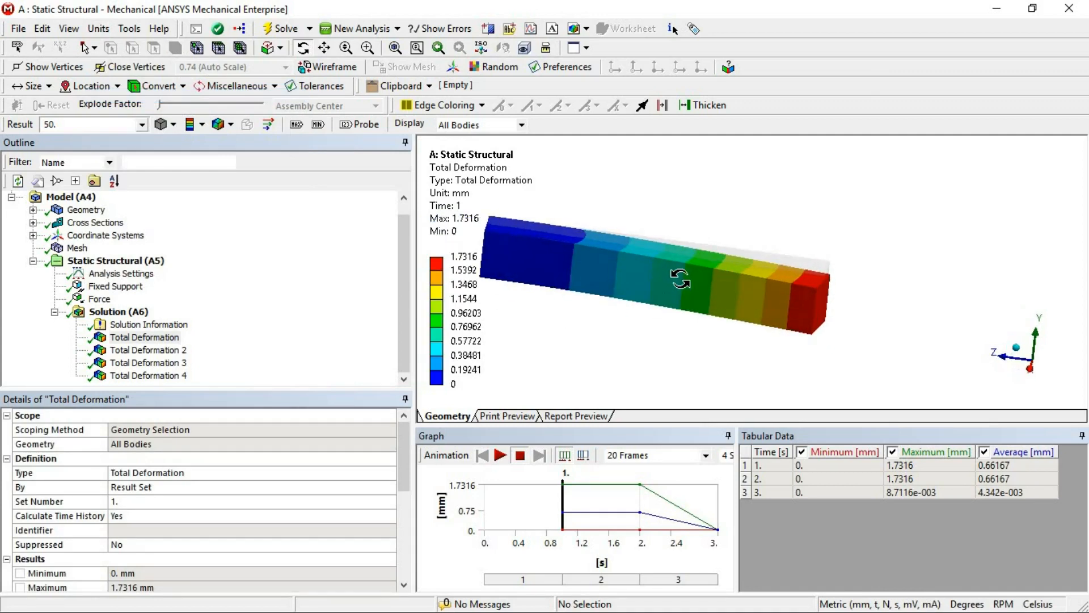
left_click_drag(761, 301, 817, 232)
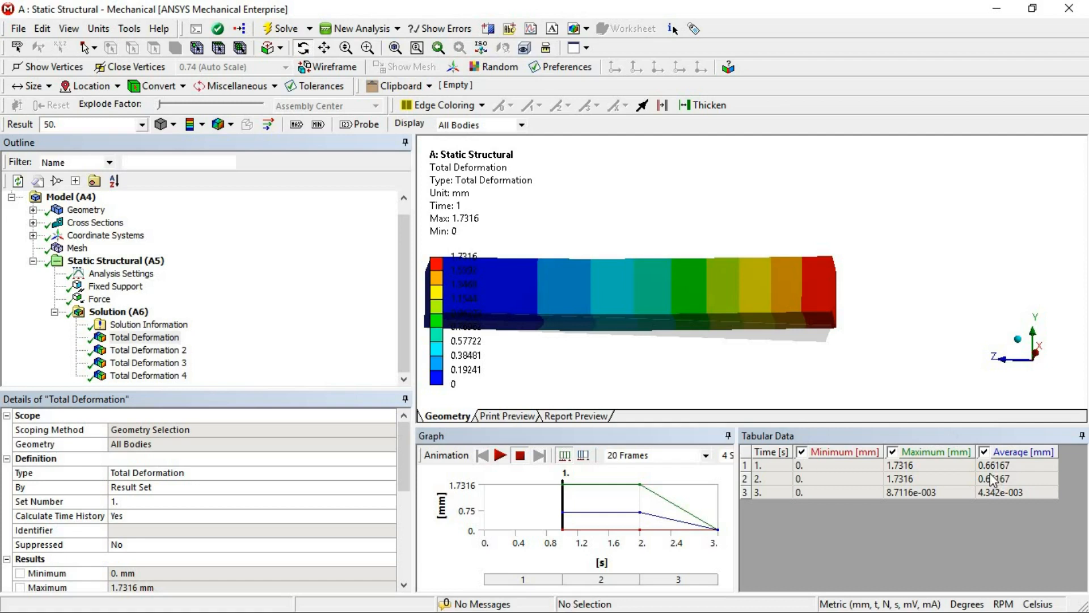
Step: Adjust the contour legends of Total Deformation 2 and Total Deformation 3 to the visible range
left_click(133, 356)
right_click(510, 347)
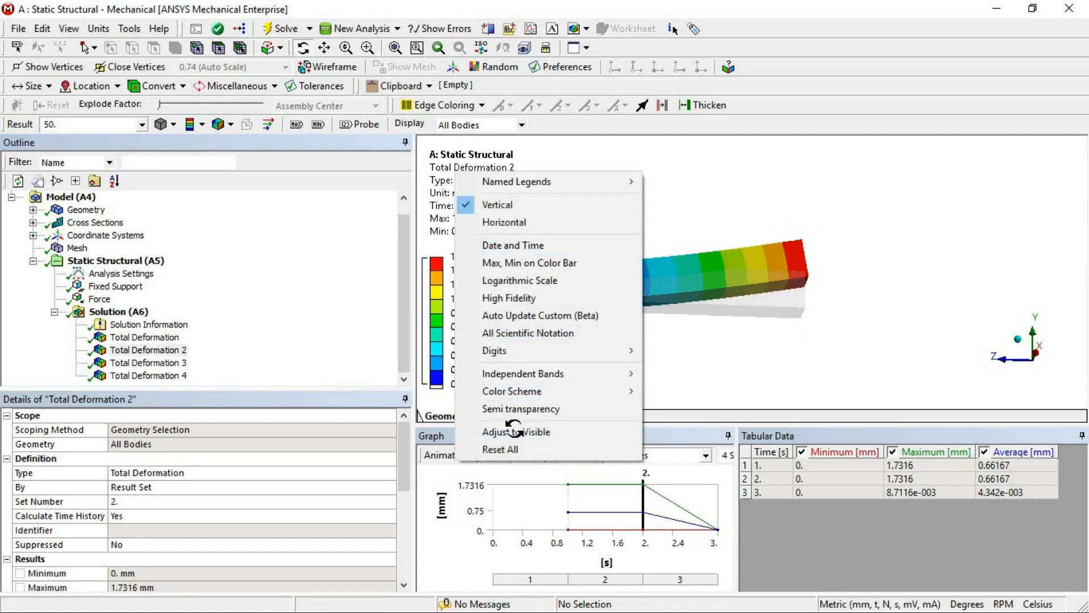
left_click(515, 431)
left_click_drag(778, 319, 760, 333)
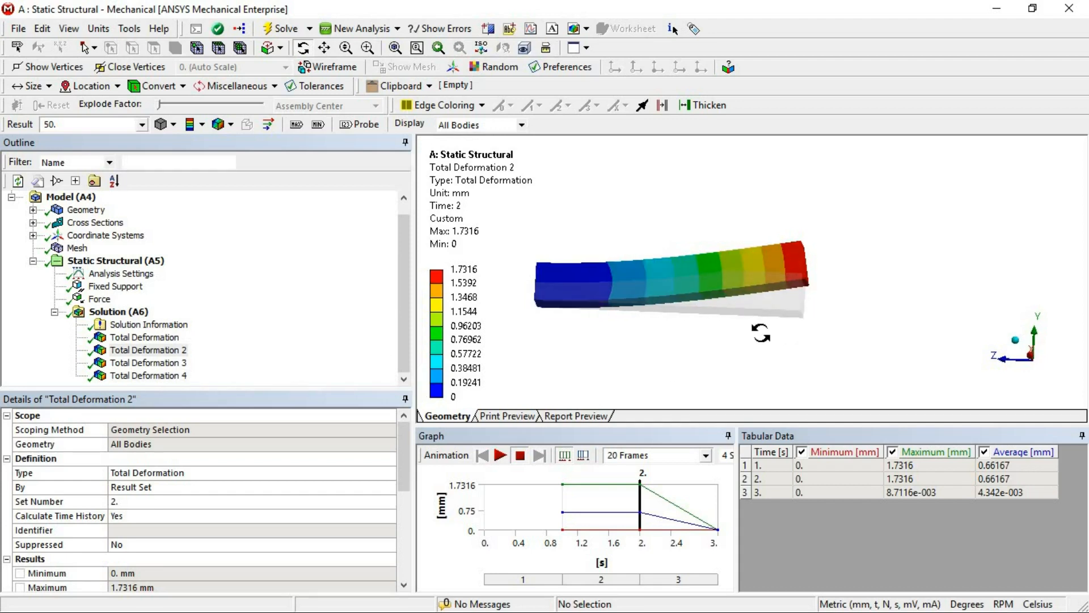
left_click(148, 362)
right_click(466, 189)
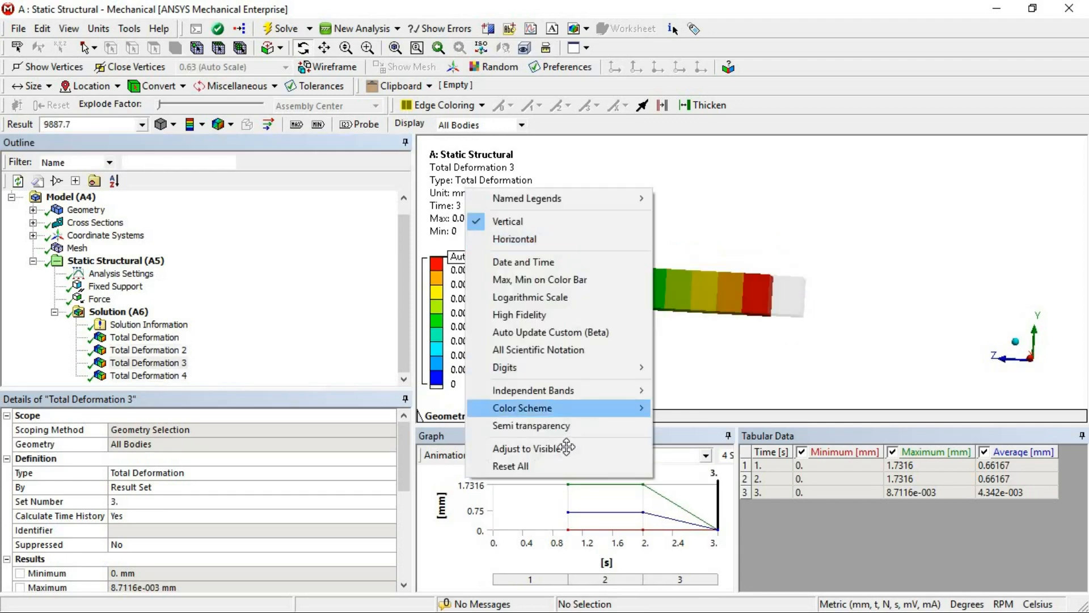
left_click(561, 449)
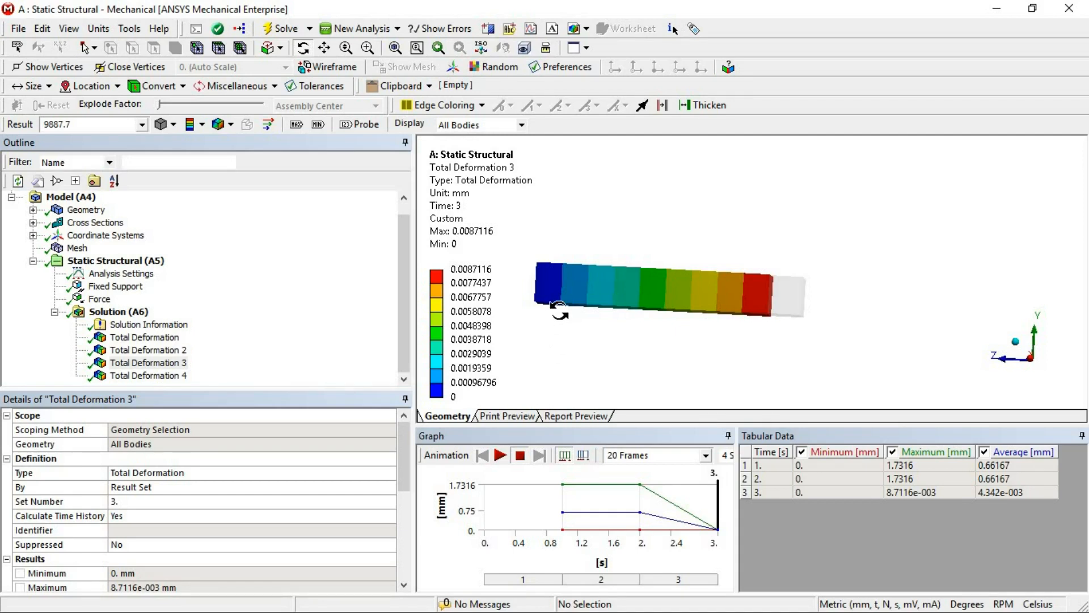
Step: Compare the deformed shapes of Total Deformation 2 and Total Deformation 3
left_click(162, 352)
left_click(162, 361)
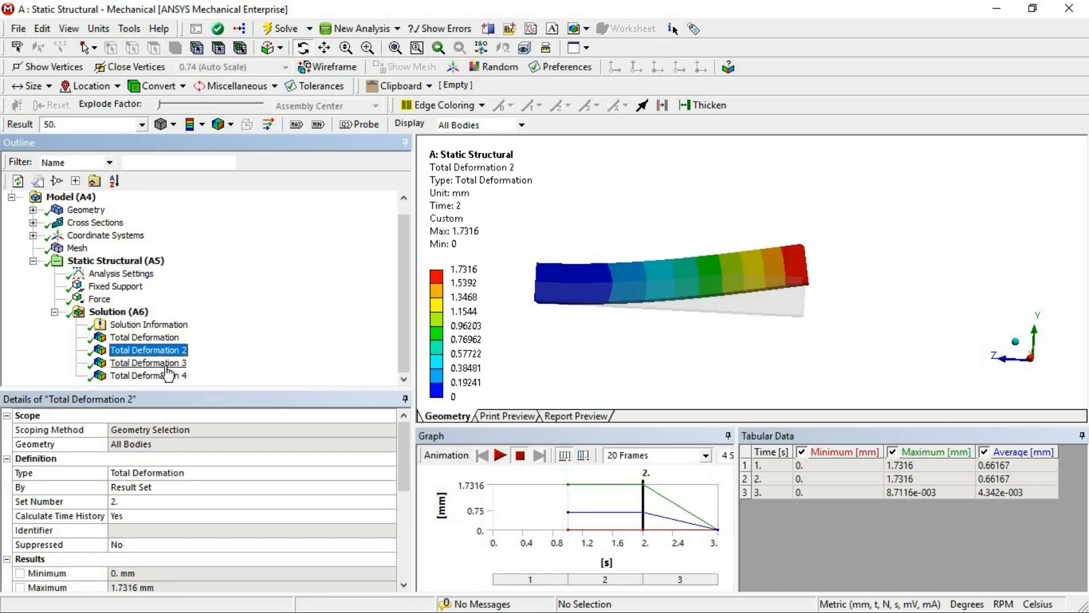
mouse_move(643, 294)
left_mouse_down()
mouse_move(610, 316)
mouse_move(698, 307)
mouse_move(636, 311)
left_mouse_up()
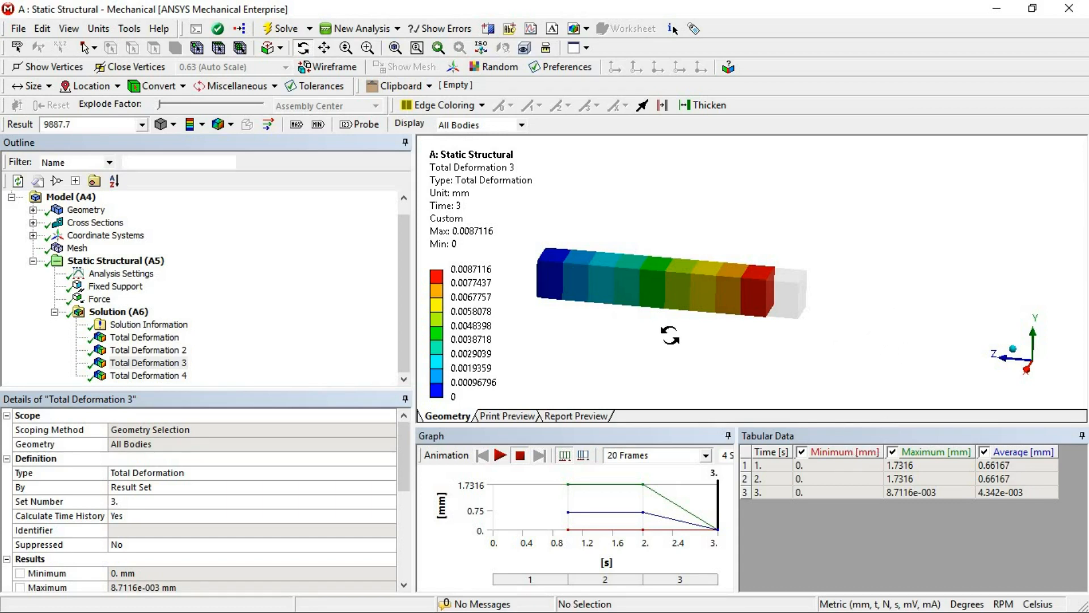
Step: Display Total Deformation 4 and enlarge the graph area to show its full time history and animation controls
left_click(146, 375)
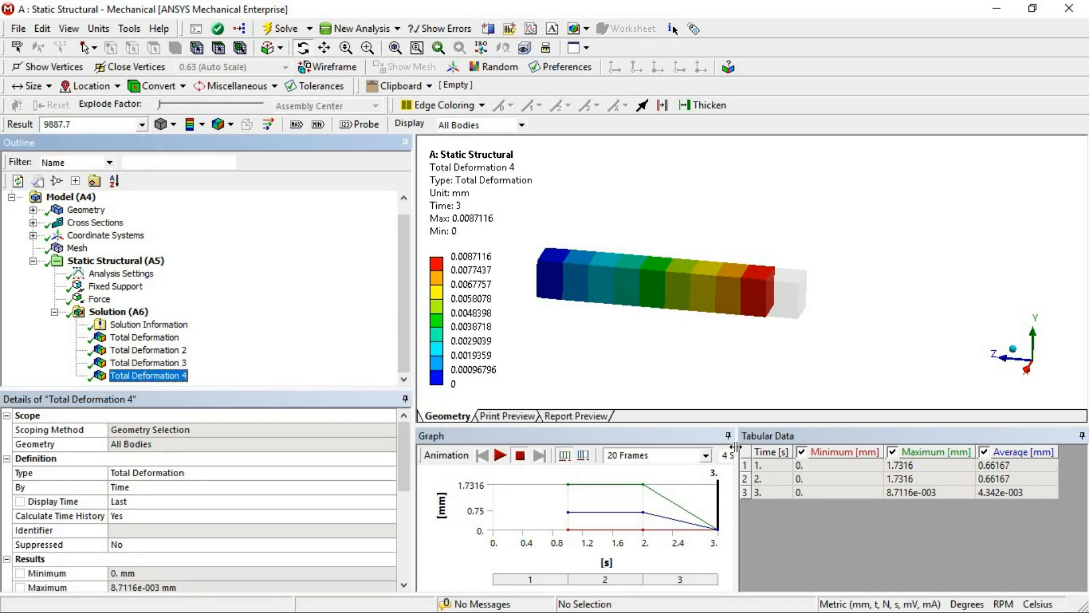
left_click_drag(735, 445, 905, 446)
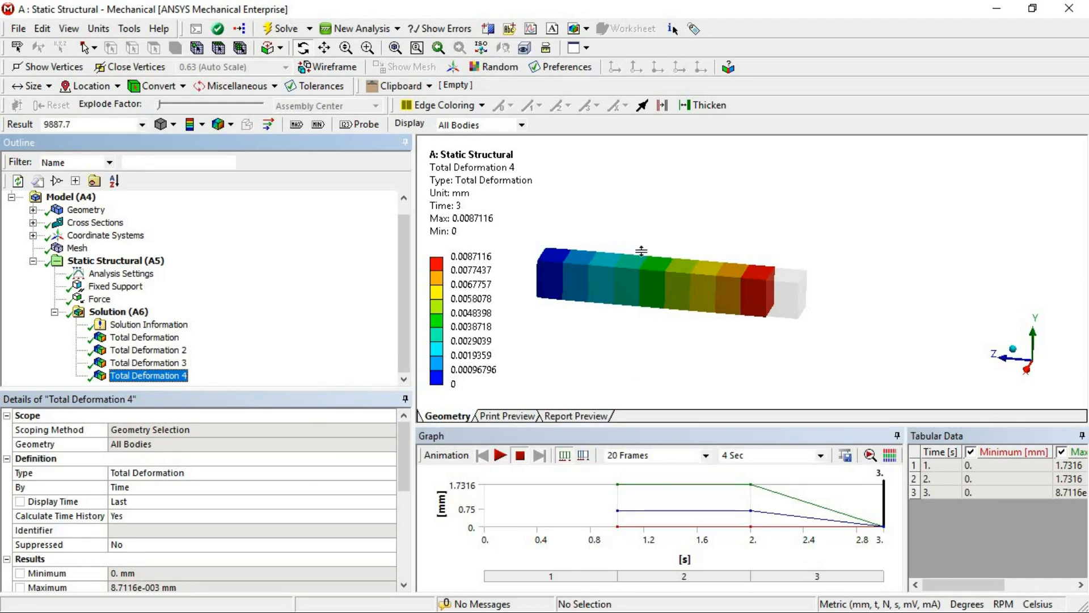
left_click_drag(641, 246, 640, 243)
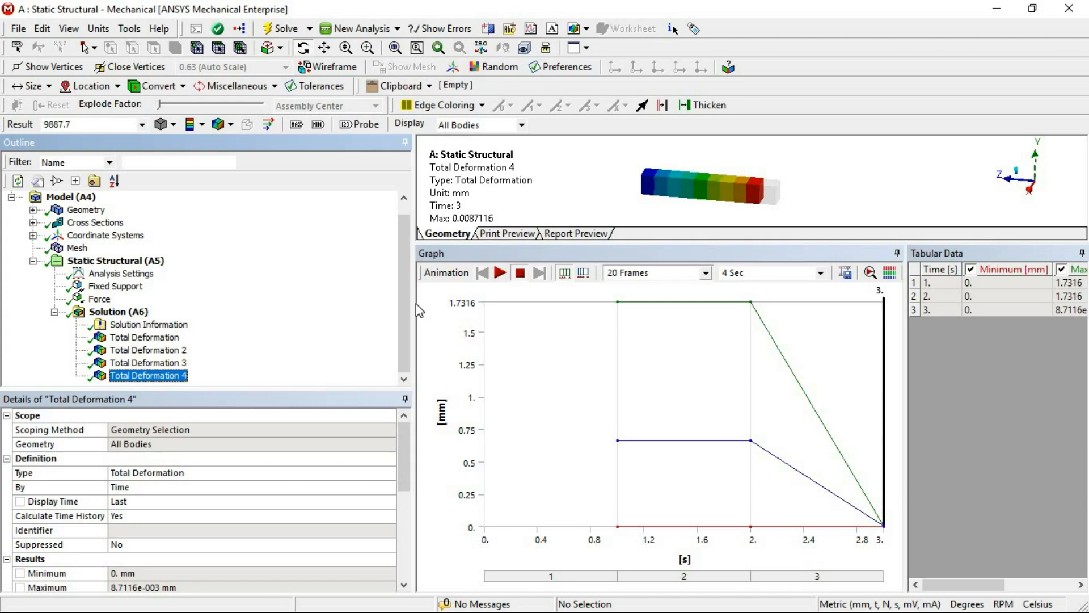
left_click_drag(414, 306, 319, 316)
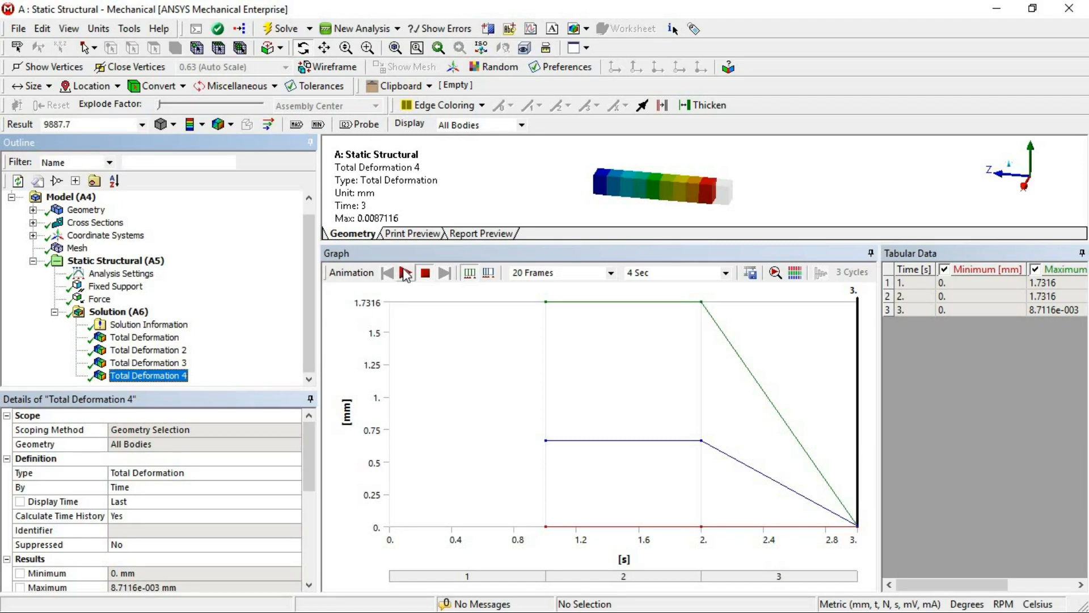
Step: Play and pause the Total Deformation 4 animation, and give the model view more height
left_click(405, 273)
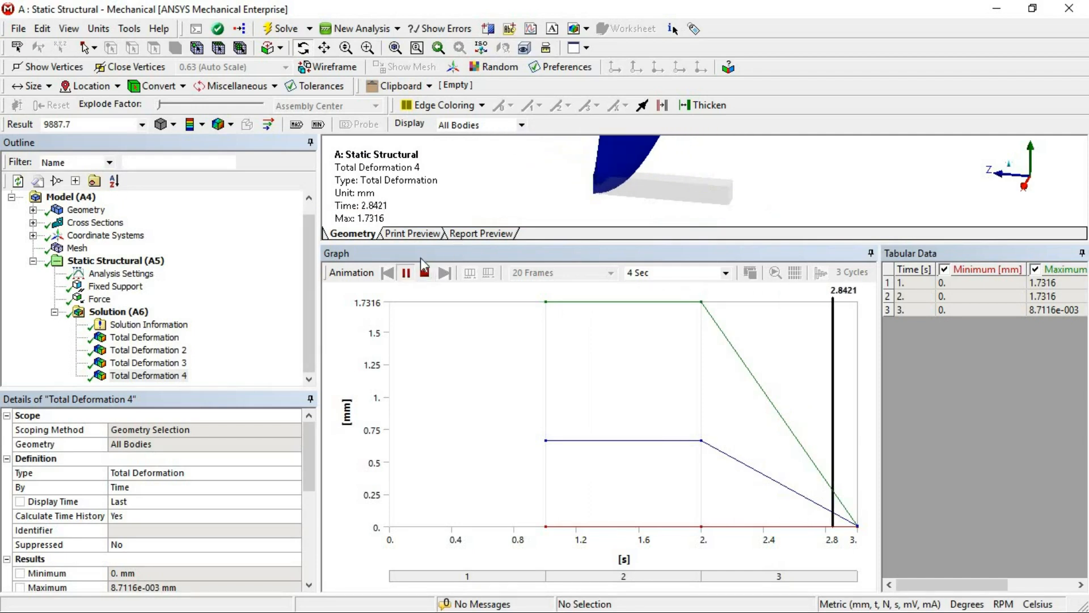
left_click(405, 273)
left_click_drag(429, 245, 474, 331)
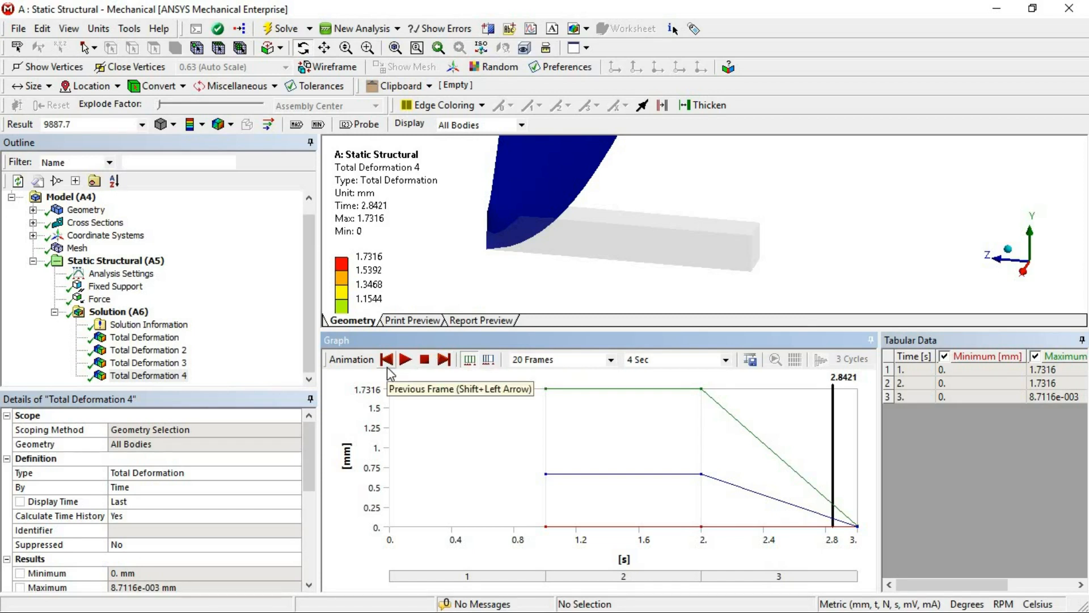
Step: Review the available frame counts and durations for the result animation without changing them
left_click(610, 360)
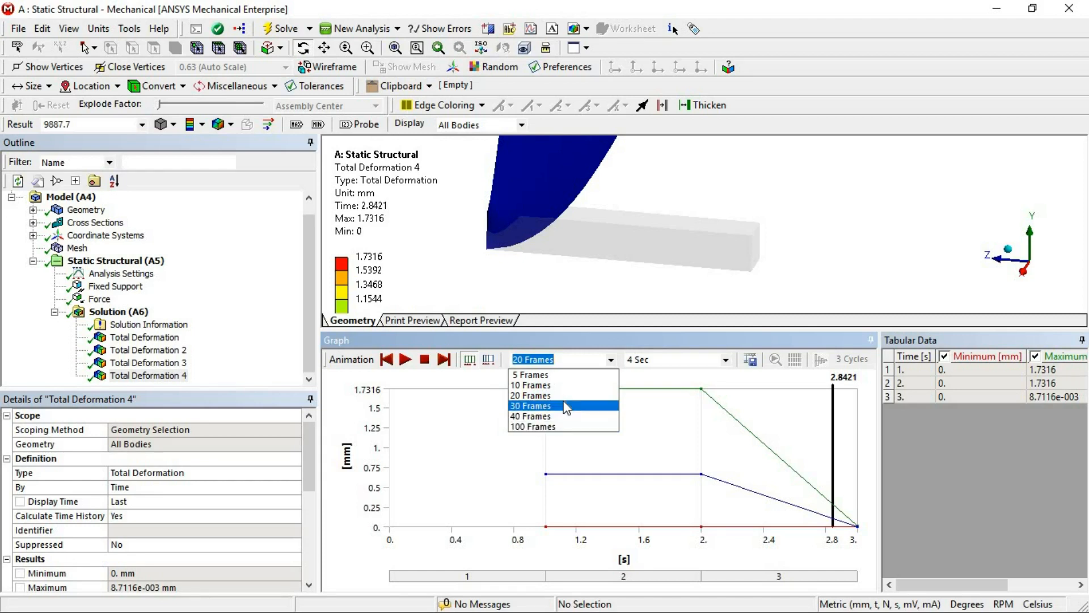
left_click(647, 289)
left_click(726, 361)
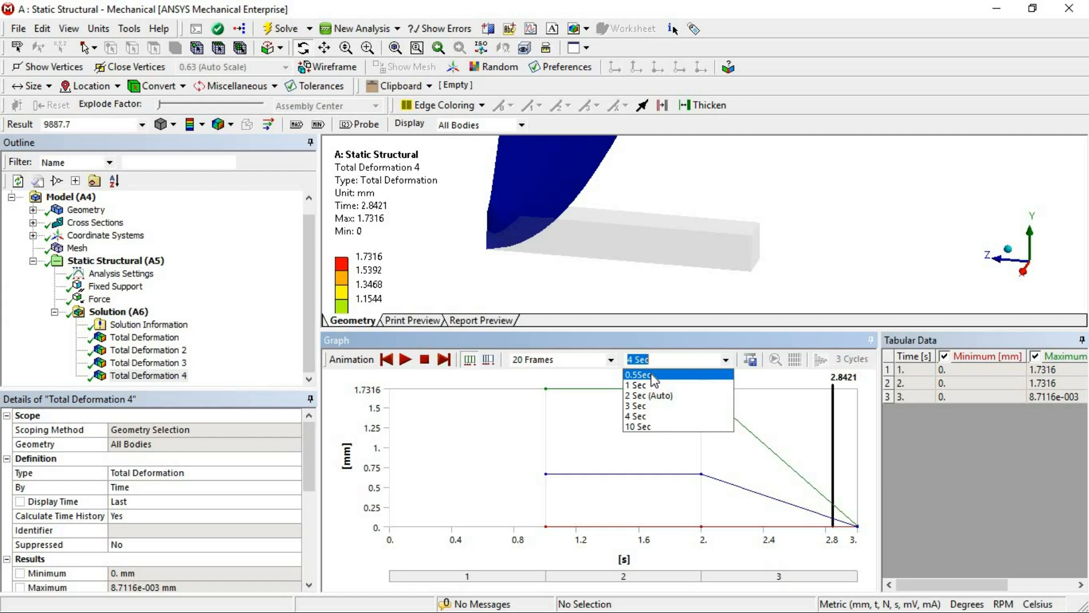
left_click(647, 276)
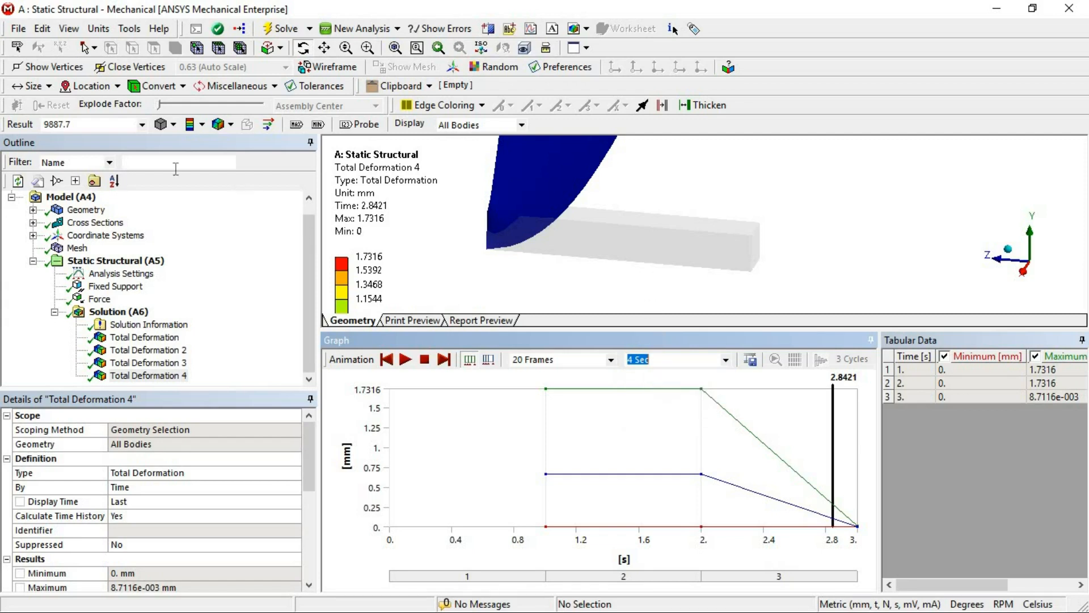
Step: Set the deformation scale of Total Deformation 4 to 2.1e+003 (0.5x Auto) and replay its animation
left_click(142, 127)
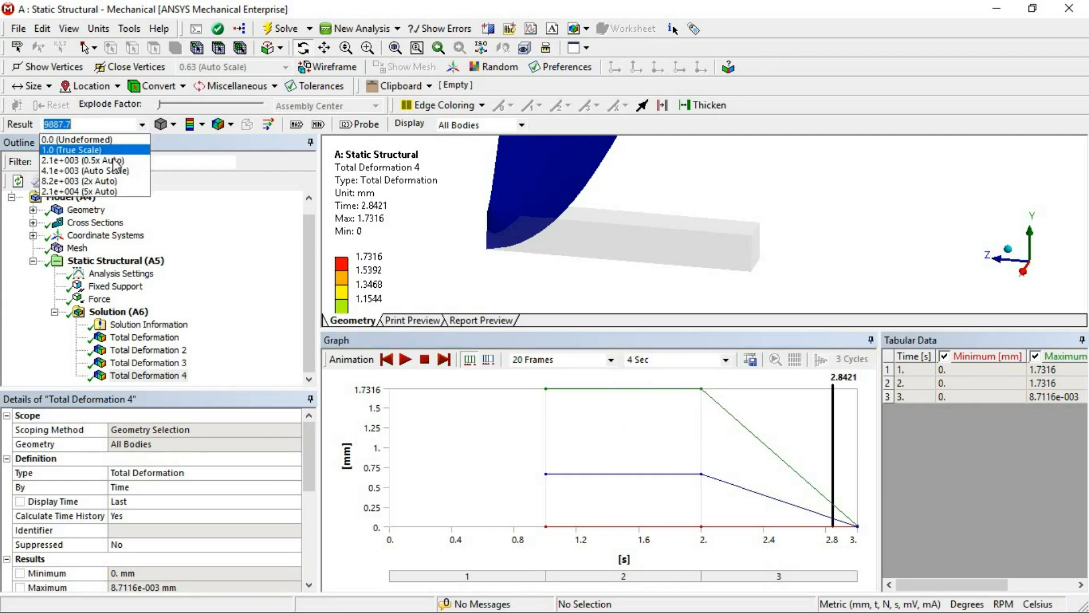
left_click(333, 224)
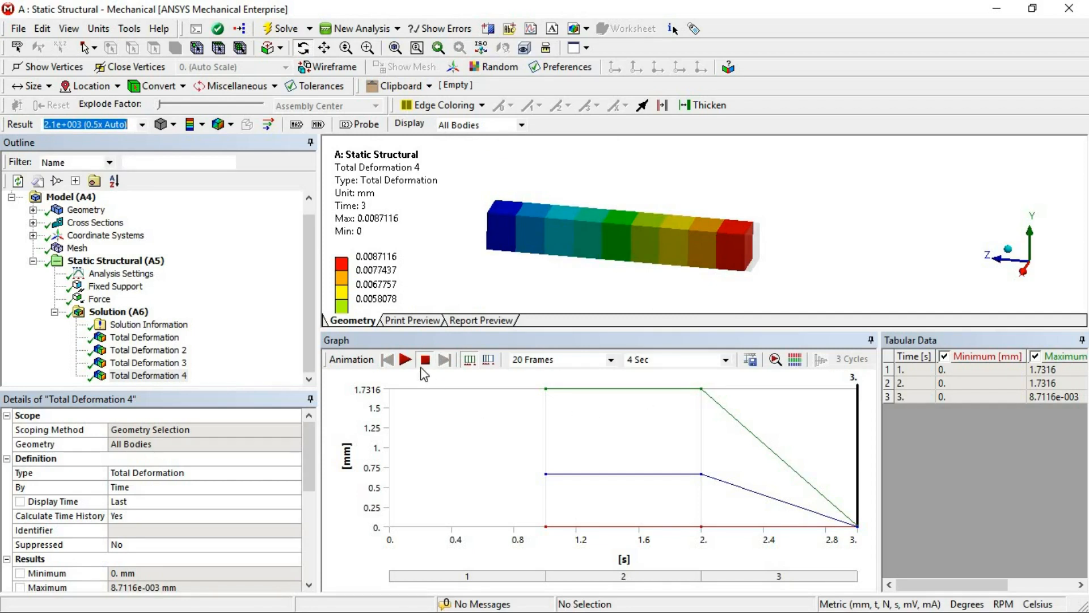
left_click(405, 363)
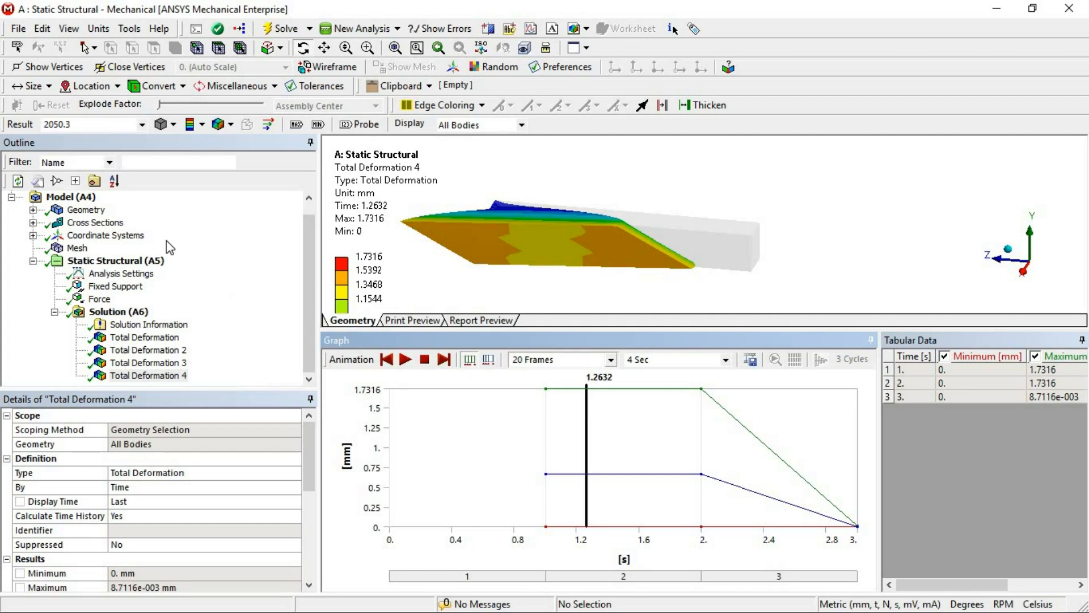
Step: Set the deformation scale of Total Deformation 4 to 1.0 (True Scale), and play and pause its animation
left_click(142, 125)
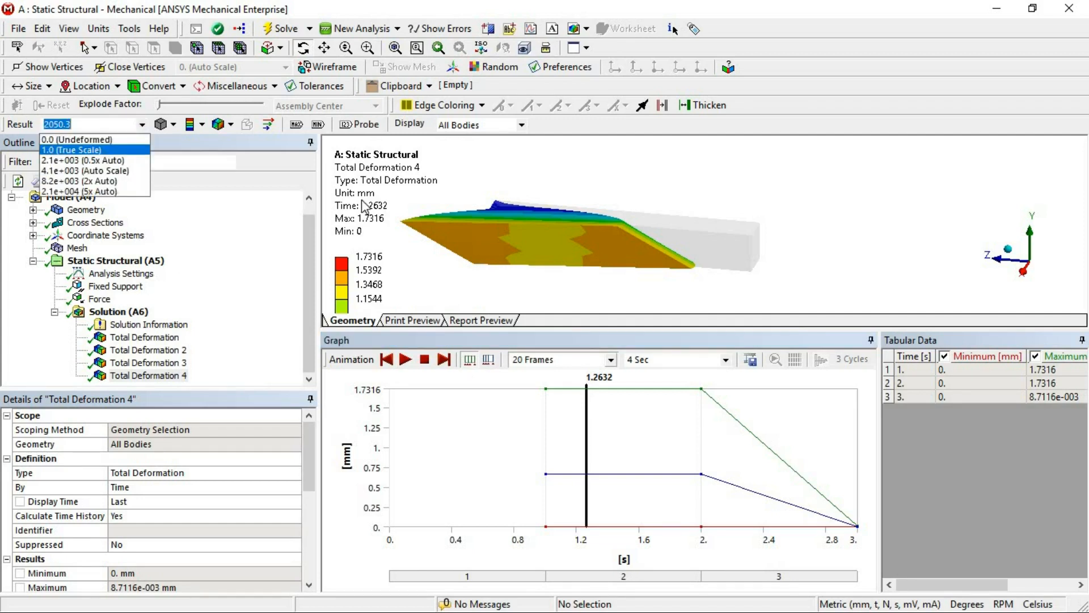
left_click(103, 150)
left_click(405, 359)
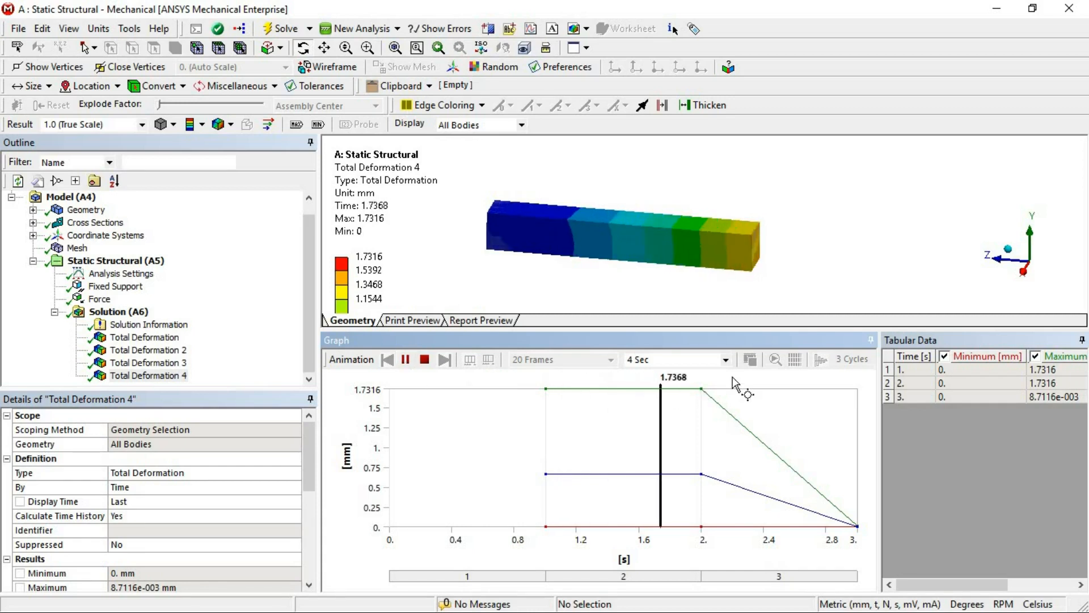
left_click(405, 361)
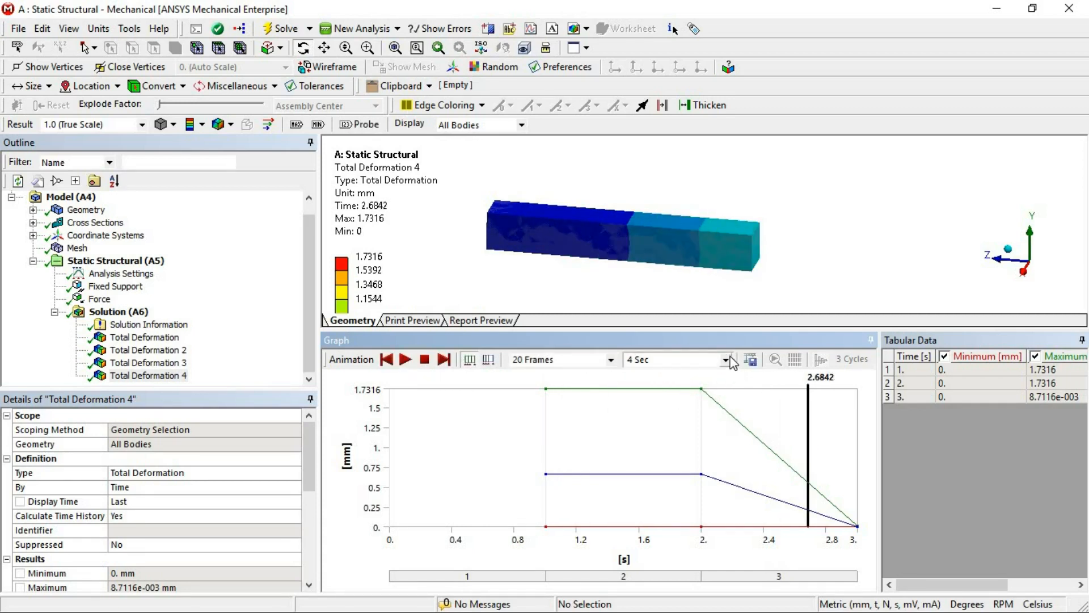
Step: Slow the result animation to a duration of 10 Sec, and play and pause it
left_click(729, 361)
left_click(639, 425)
left_click(405, 360)
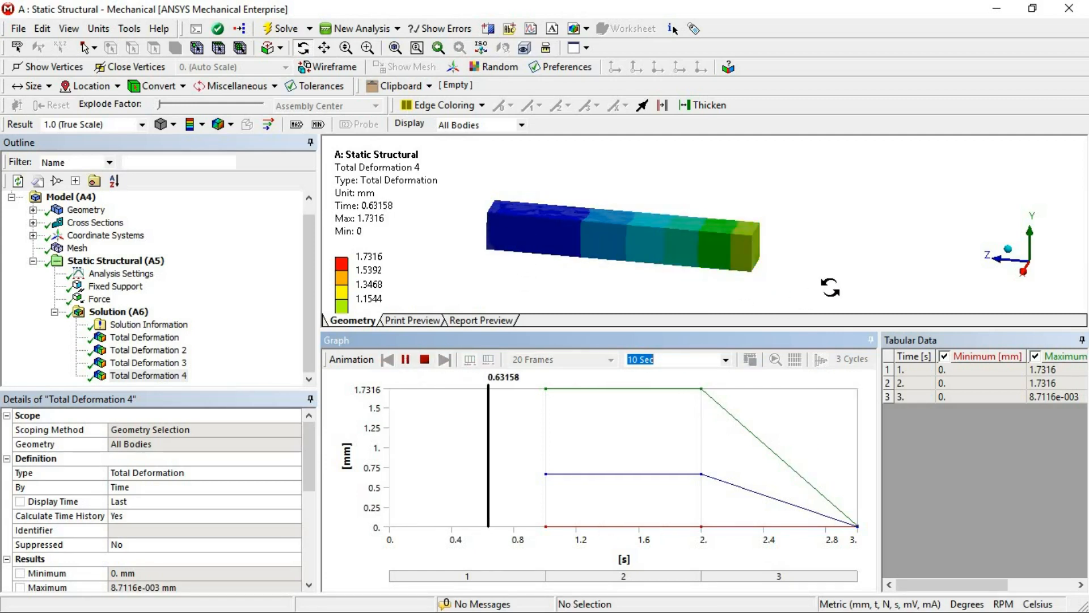
left_click(405, 360)
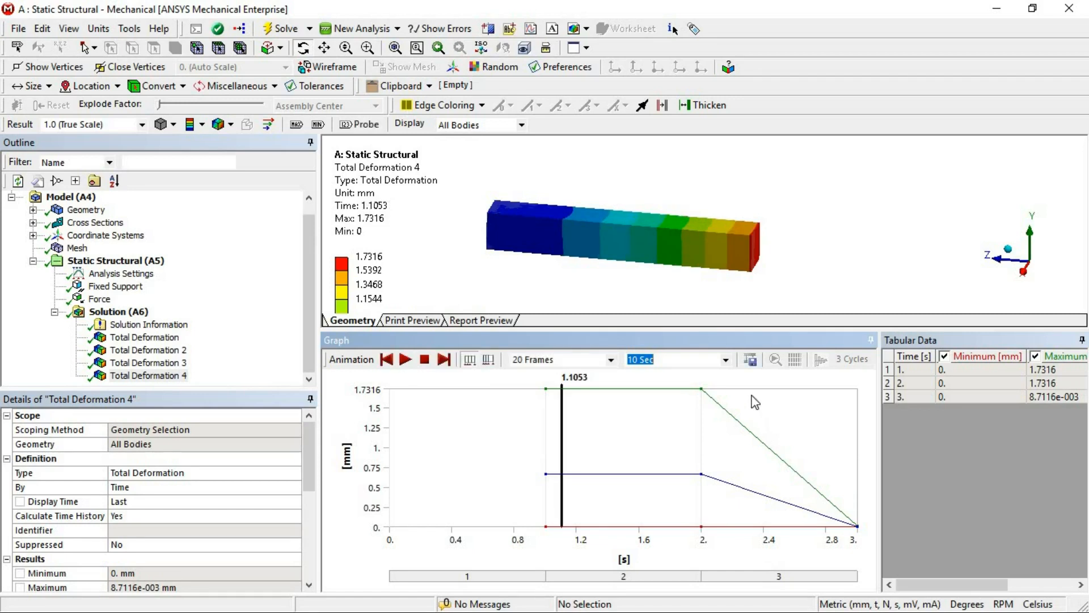
Step: Play and pause the animation at a duration of 0.5Sec, and set the duration to 2 Sec (Auto)
left_click(726, 359)
left_click(699, 372)
left_click(405, 359)
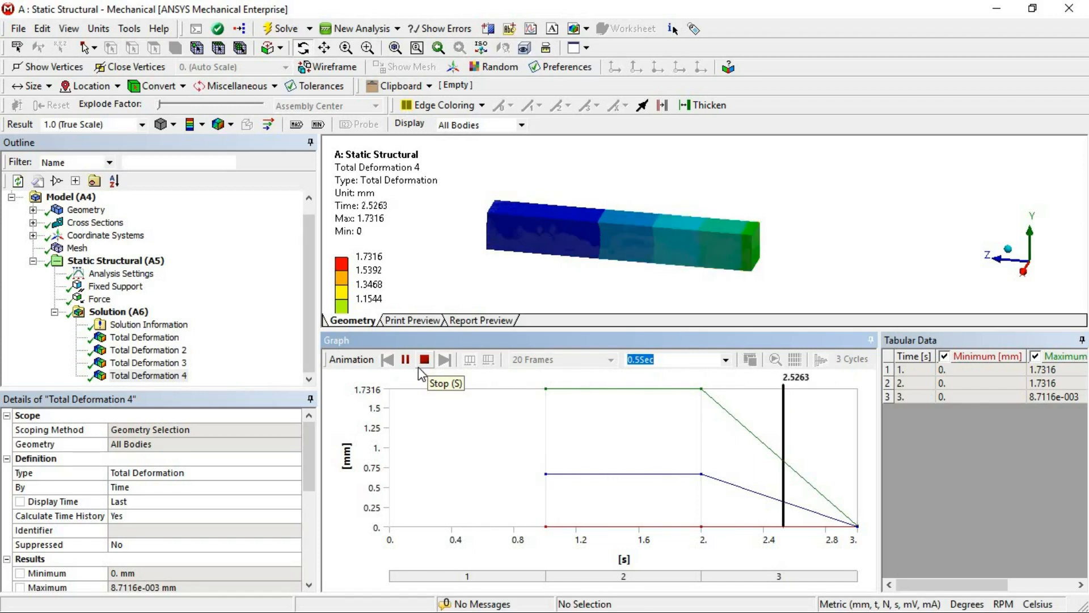
left_click(404, 359)
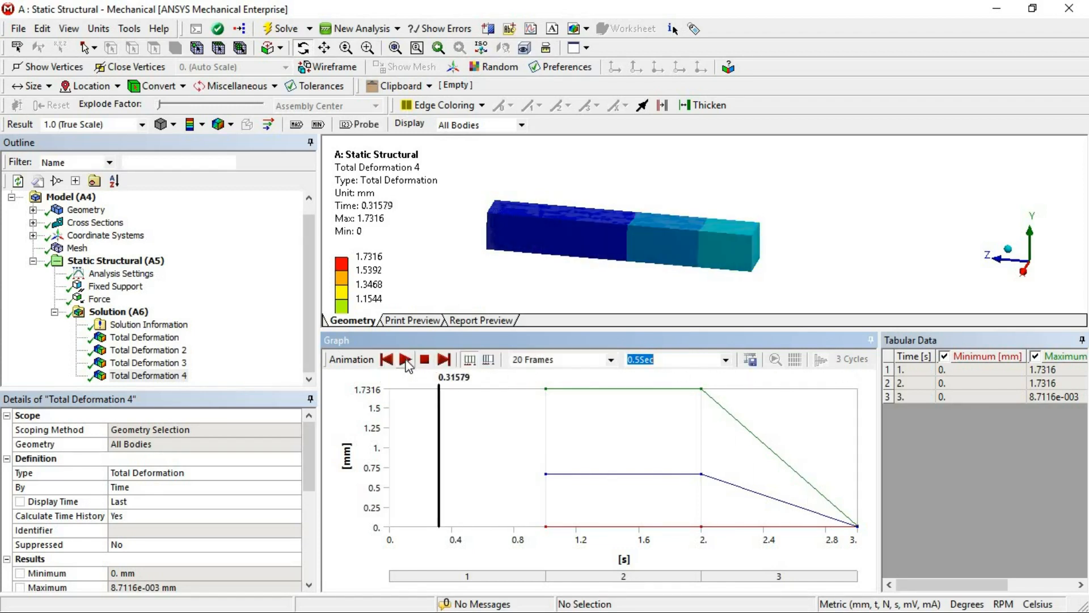
left_click(725, 360)
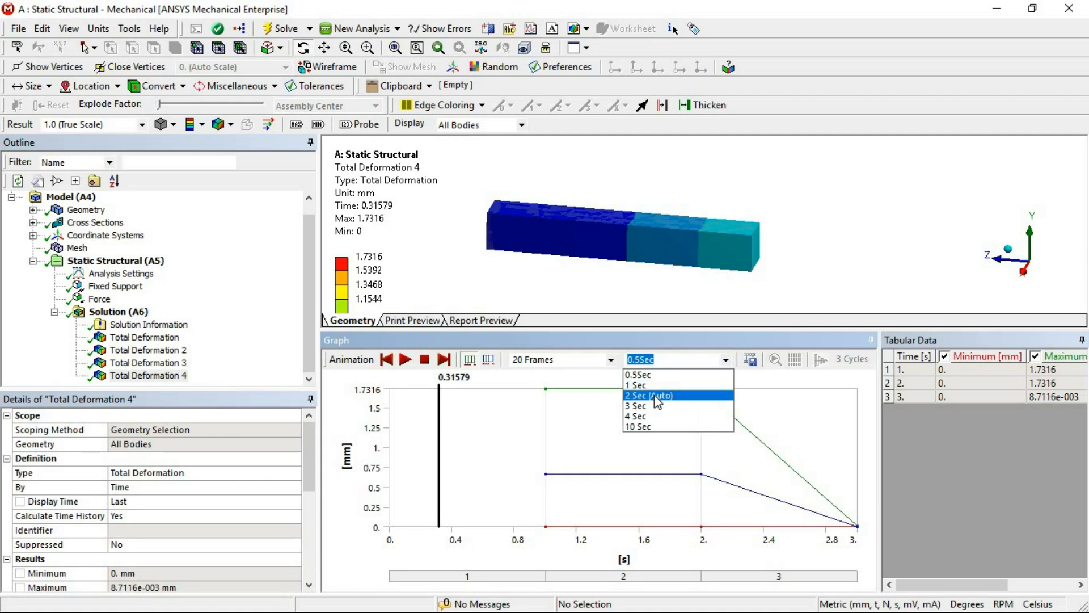
left_click(657, 396)
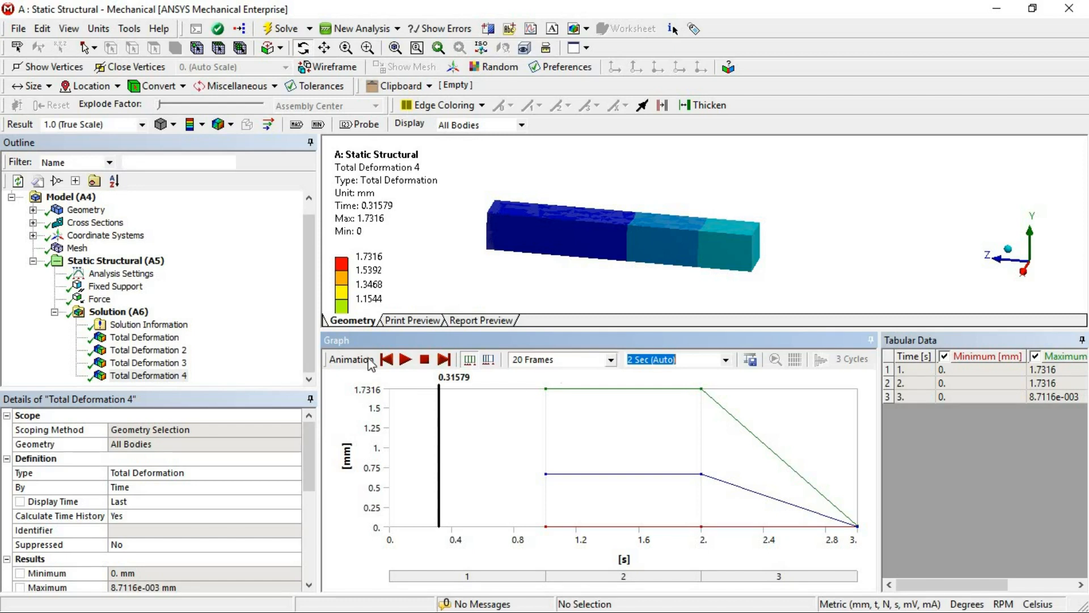
Step: Show Total Deformation 4 with No WireFrame and set its deformation scale to 4.1e+003 (Auto Scale)
left_click(221, 127)
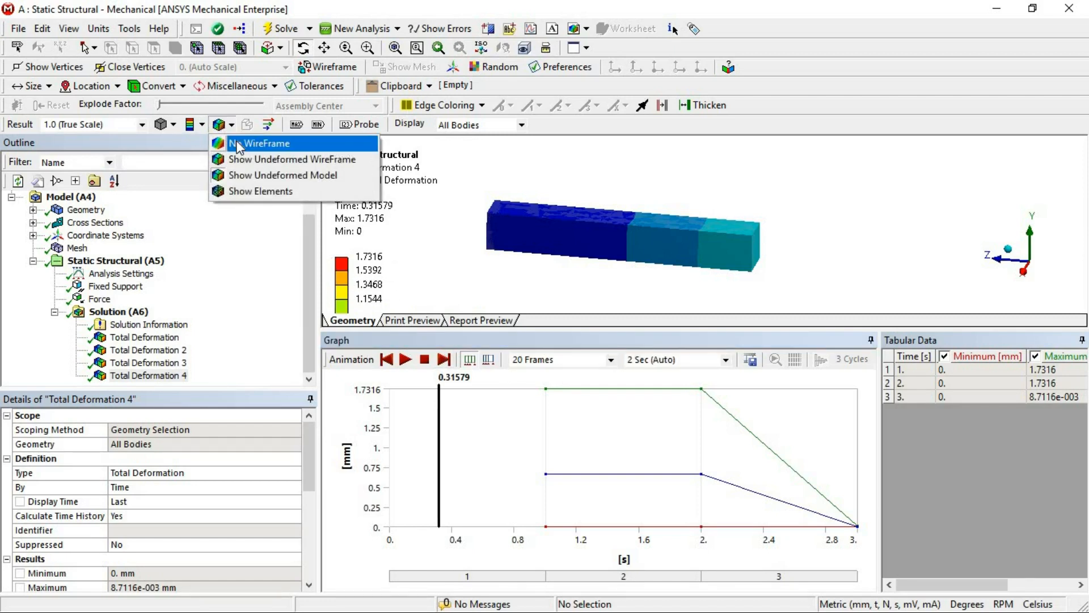
left_click(237, 144)
left_click(226, 128)
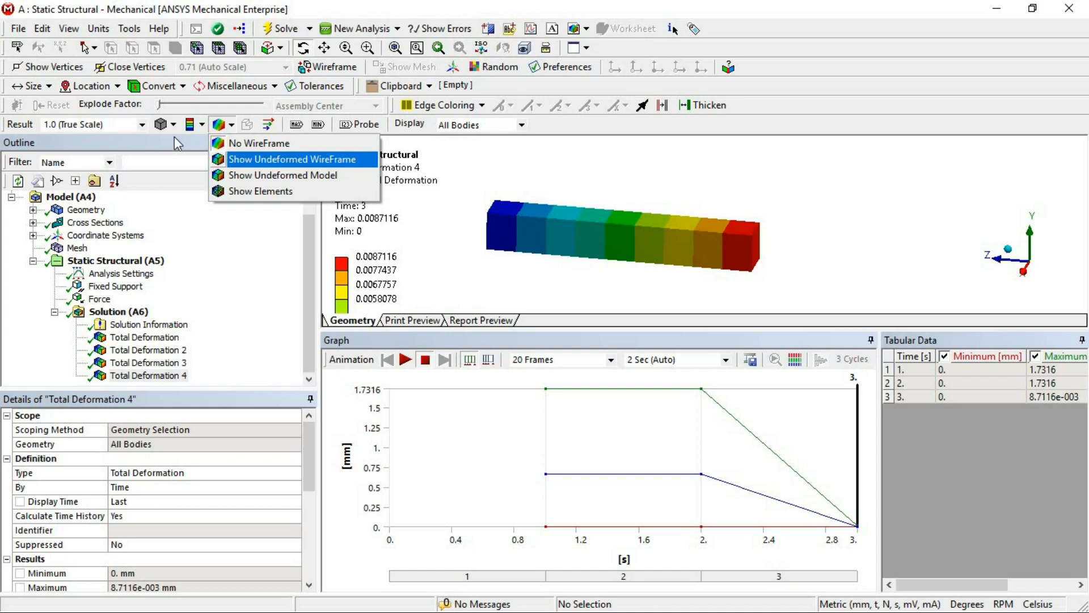
left_click(142, 125)
left_click(142, 124)
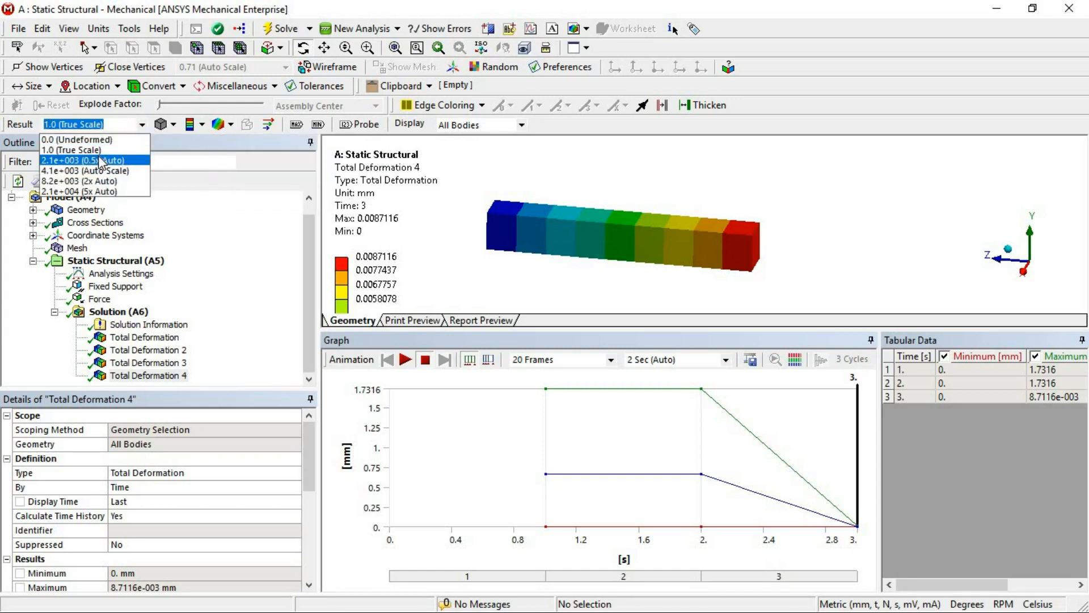
left_click(101, 160)
left_click(142, 124)
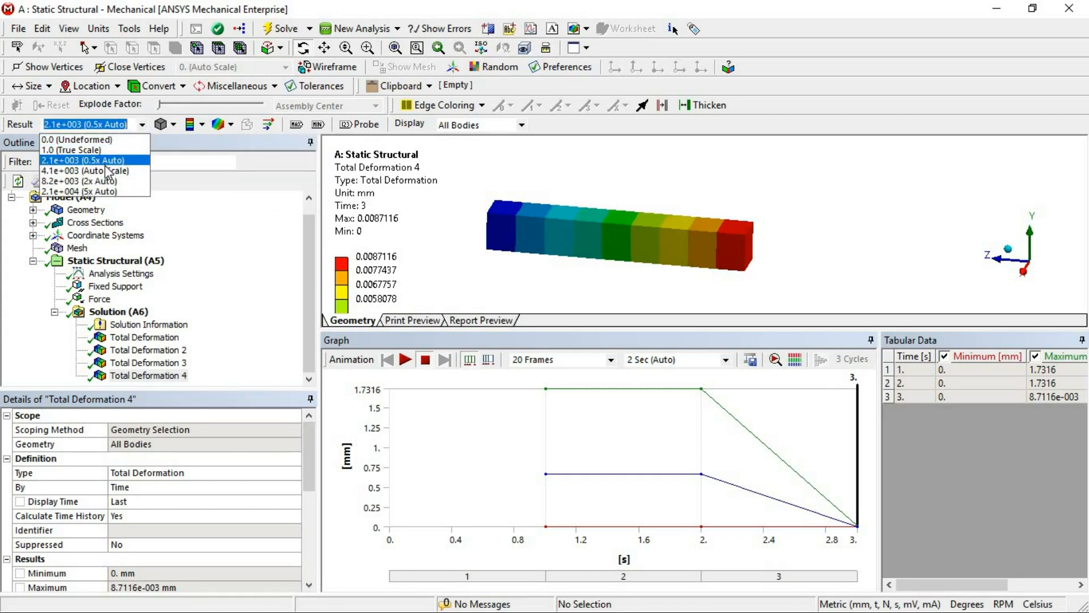
left_click(85, 170)
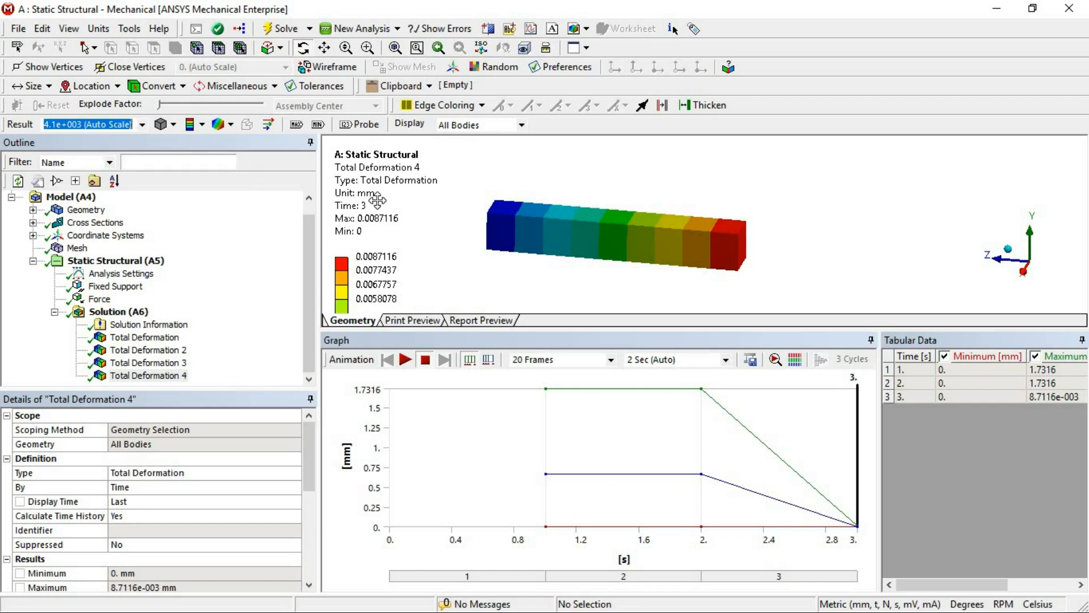
Step: Overlay the undeformed wireframe on the Total Deformation 4 result, and replace it with the undeformed model
left_click(231, 125)
left_click(244, 163)
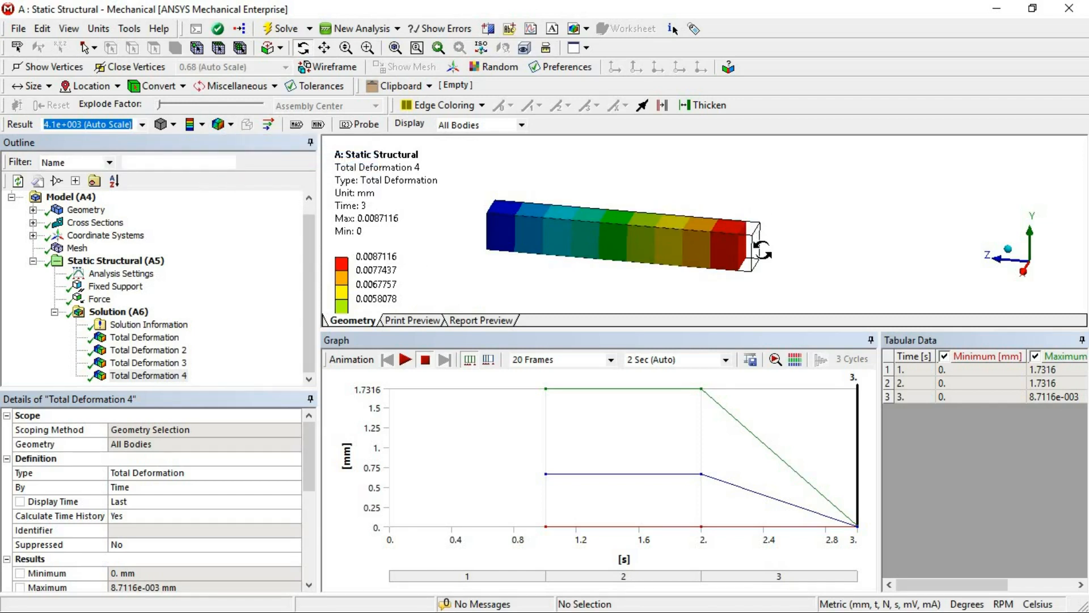
left_click(223, 127)
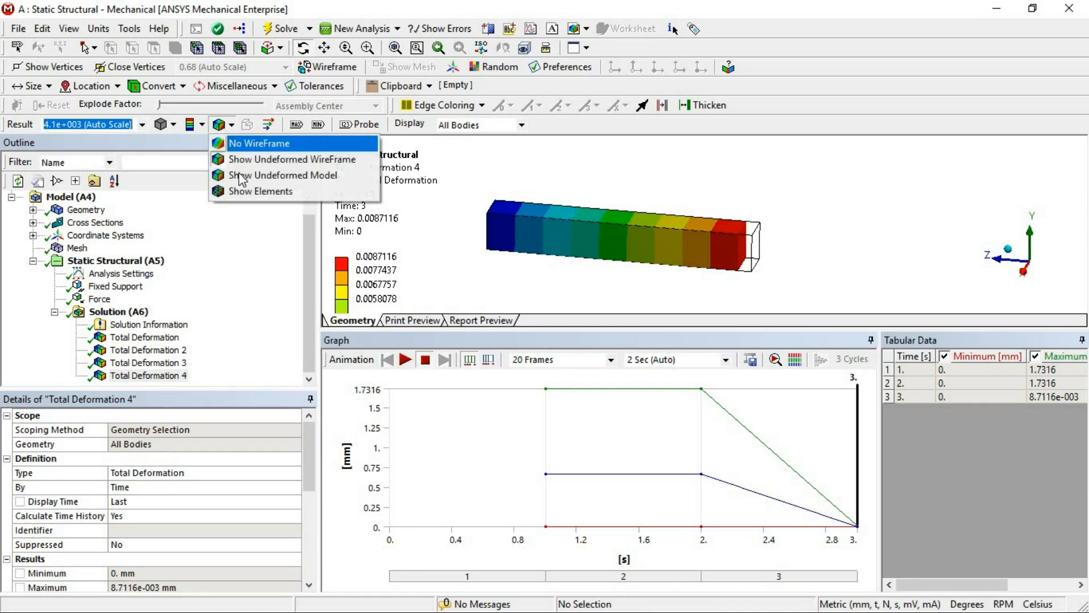
left_click(244, 170)
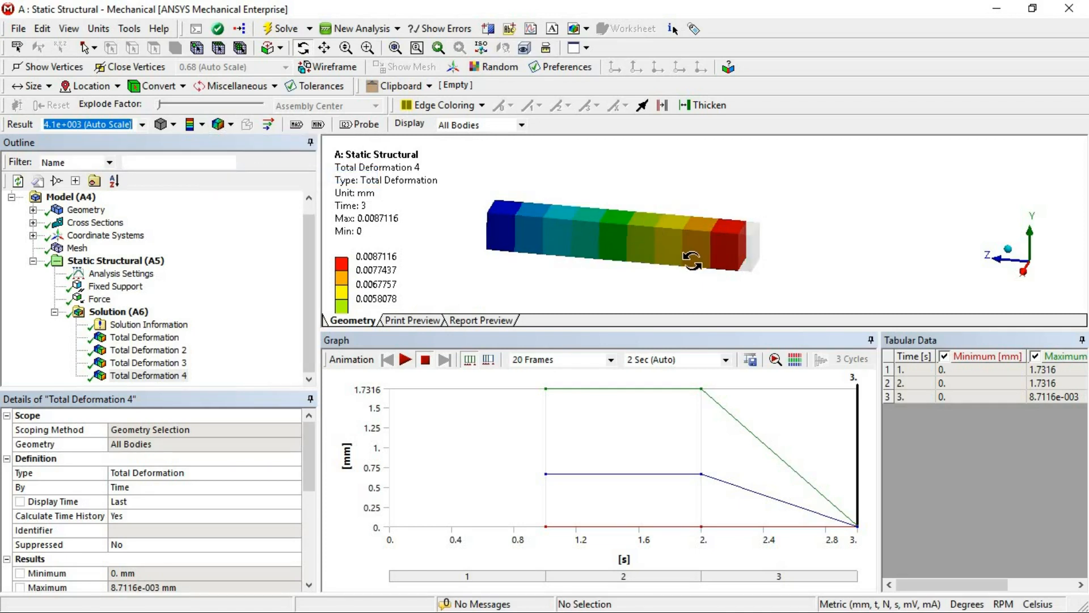
left_click(220, 127)
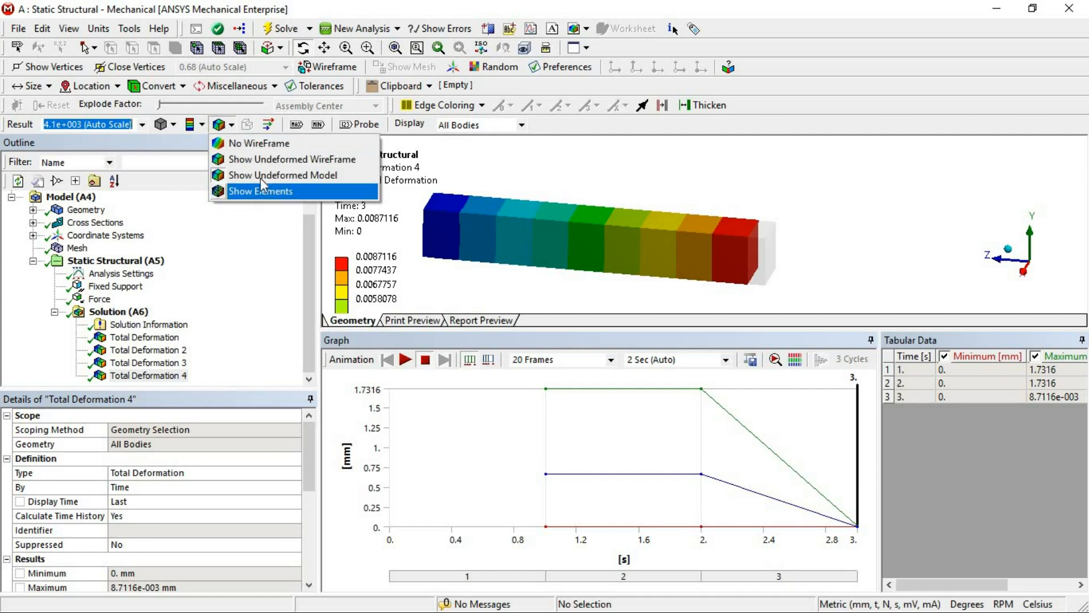
left_click(315, 177)
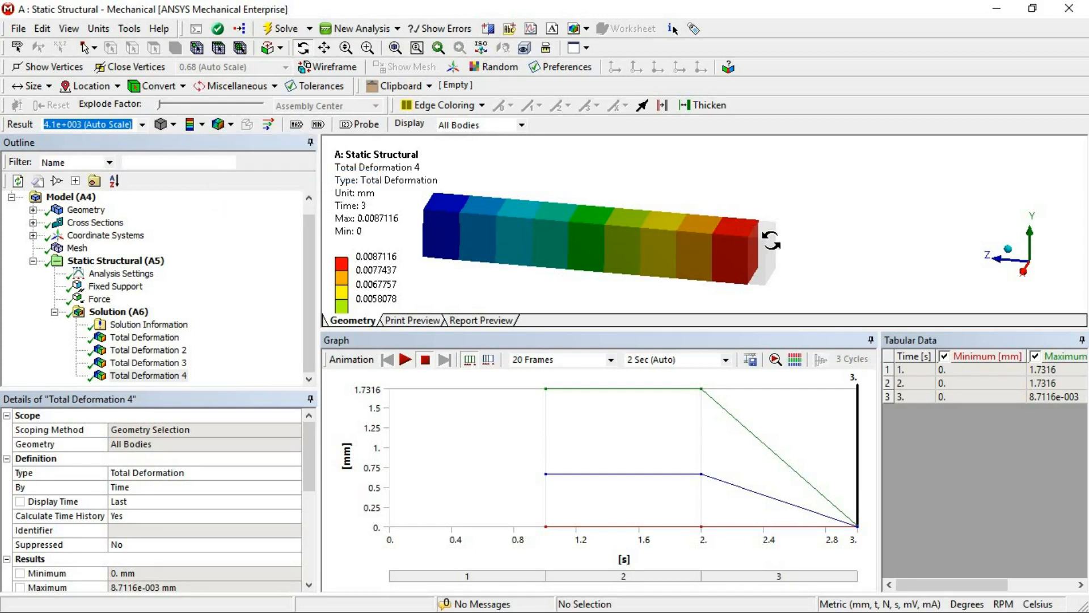
Step: Show the mesh elements on the deformed beam, and return to the undeformed model overlay
left_click(231, 124)
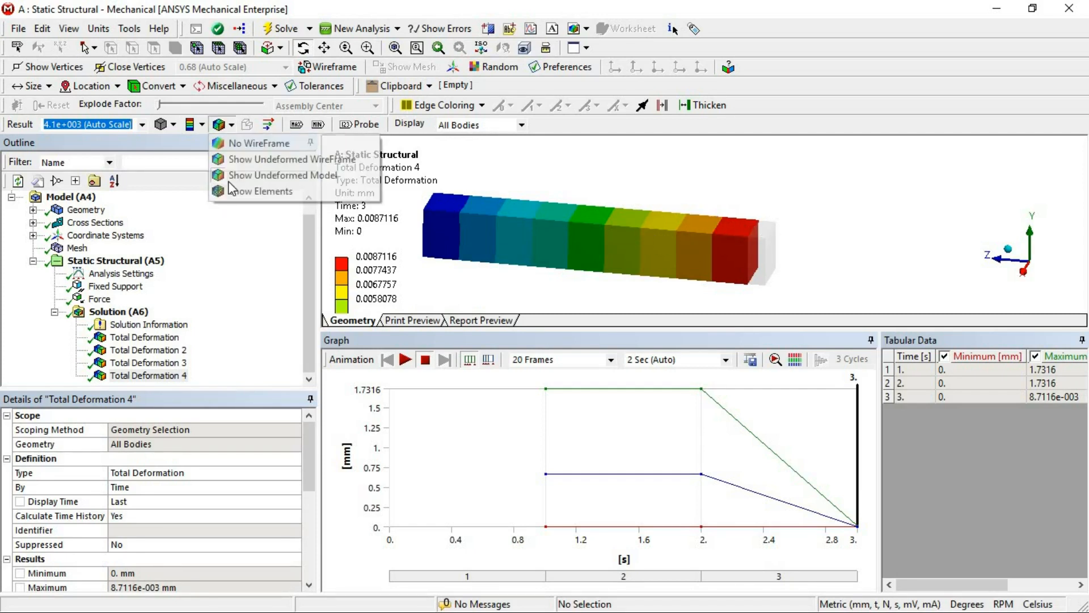
left_click(255, 190)
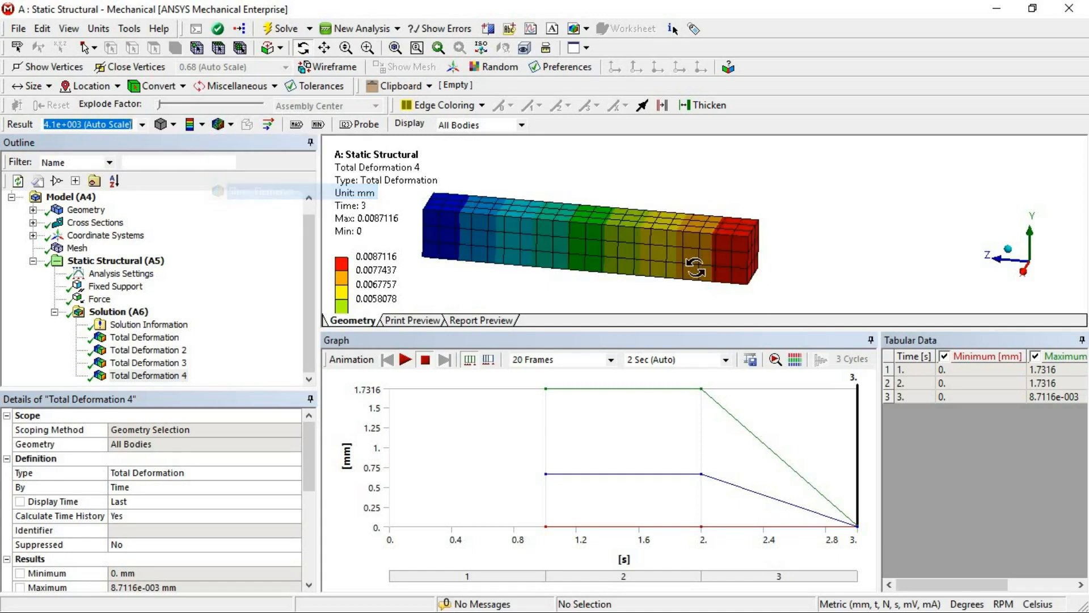
left_click(230, 124)
left_click(267, 174)
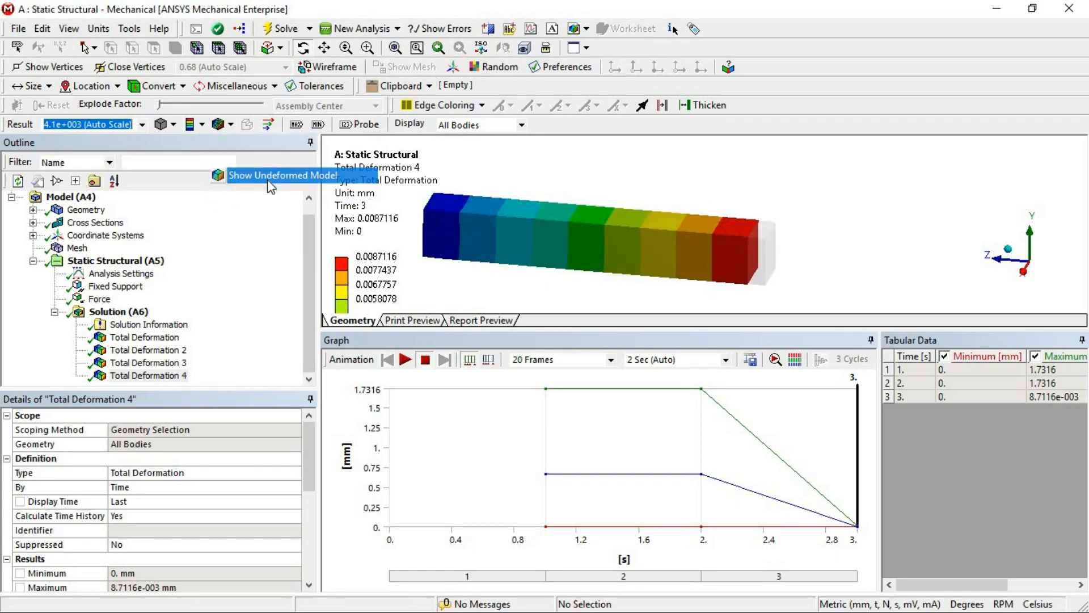
Step: Display the first Total Deformation result and resize the layout for a taller model view and a wider outline
left_click(149, 338)
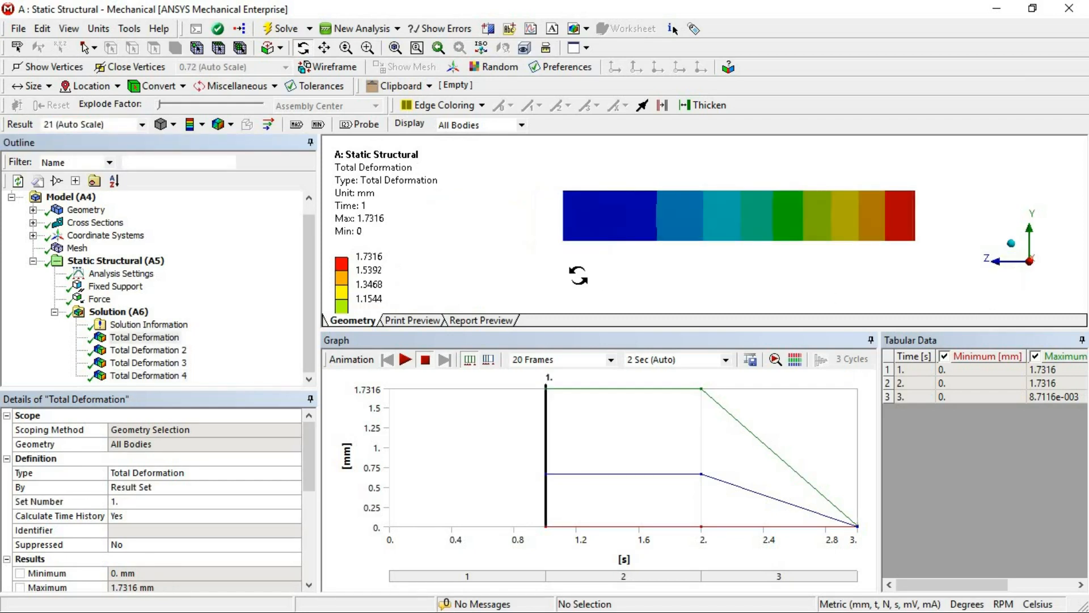
left_click_drag(531, 329, 529, 417)
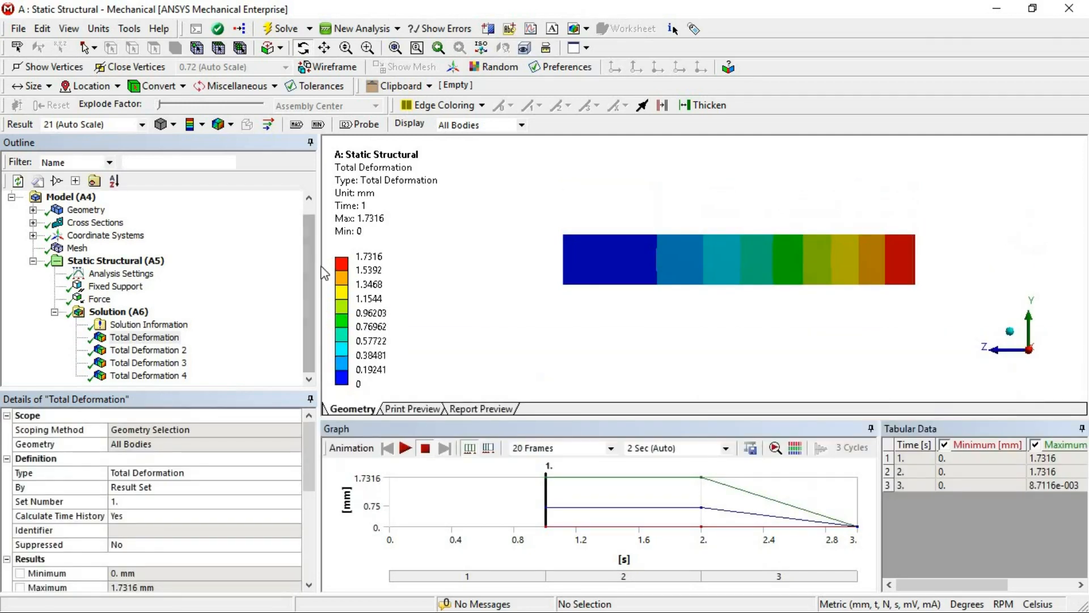
left_click_drag(467, 280, 466, 281)
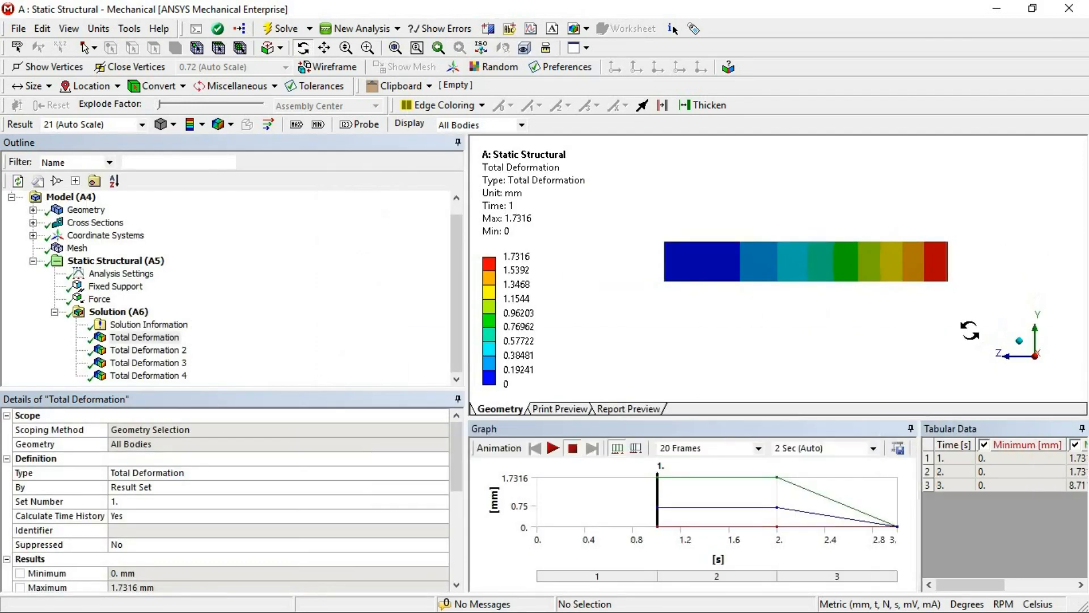
scroll(735, 282, "up", 2)
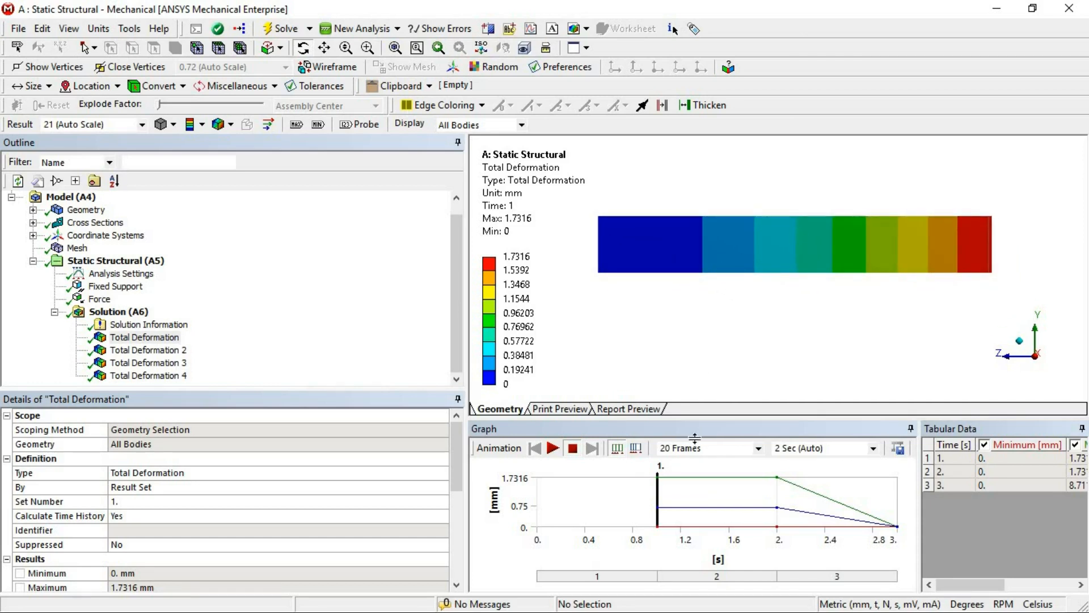
left_click_drag(694, 437, 696, 463)
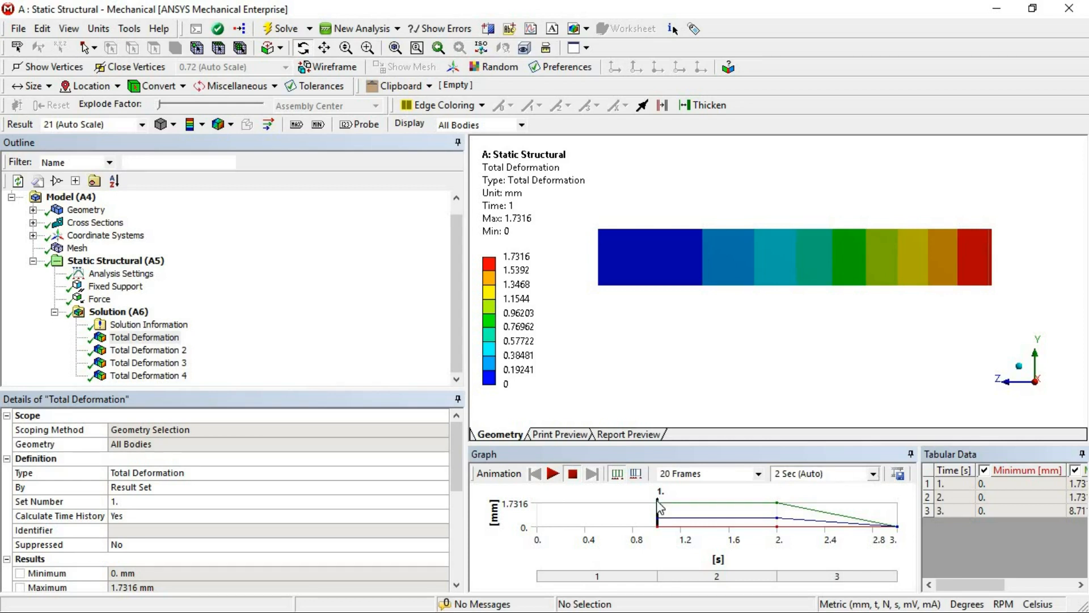
Step: Compare the applied Force history with the Total Deformation and Total Deformation 4 results
left_click(118, 376)
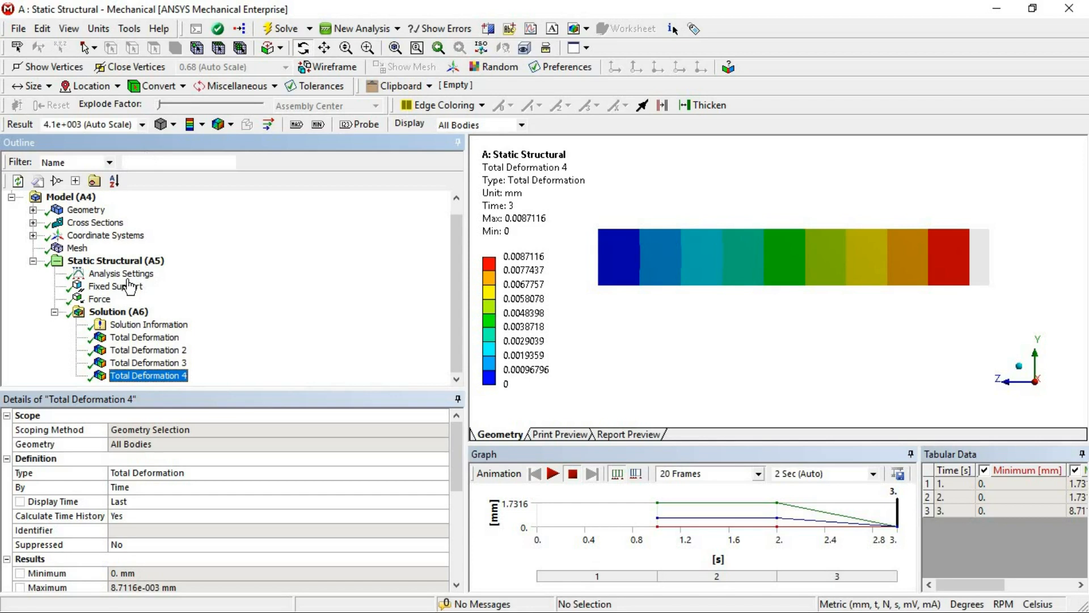
left_click(99, 299)
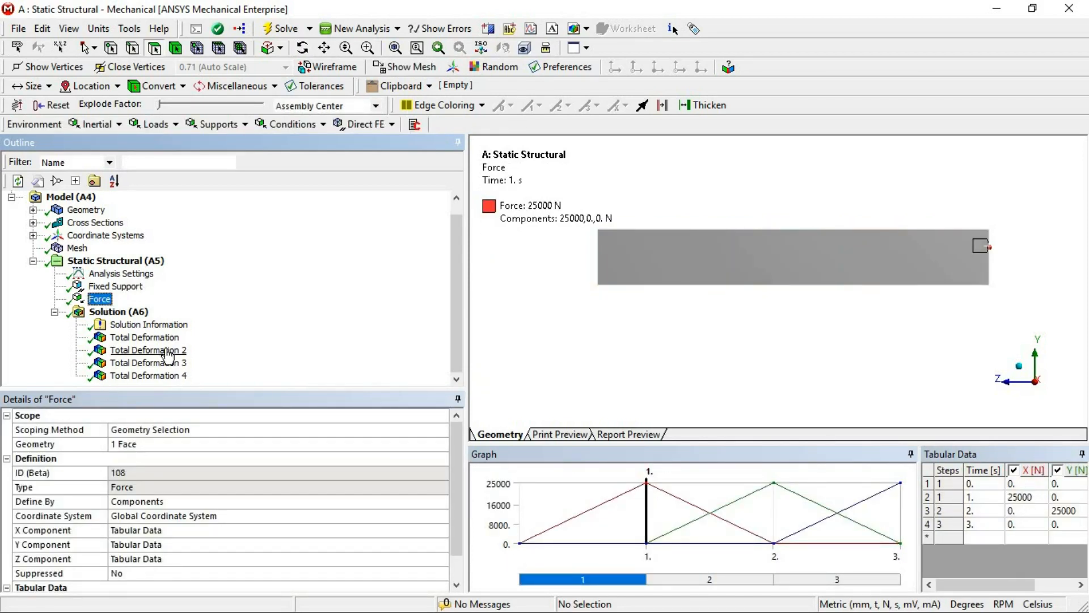
left_click(144, 337)
left_click(147, 375)
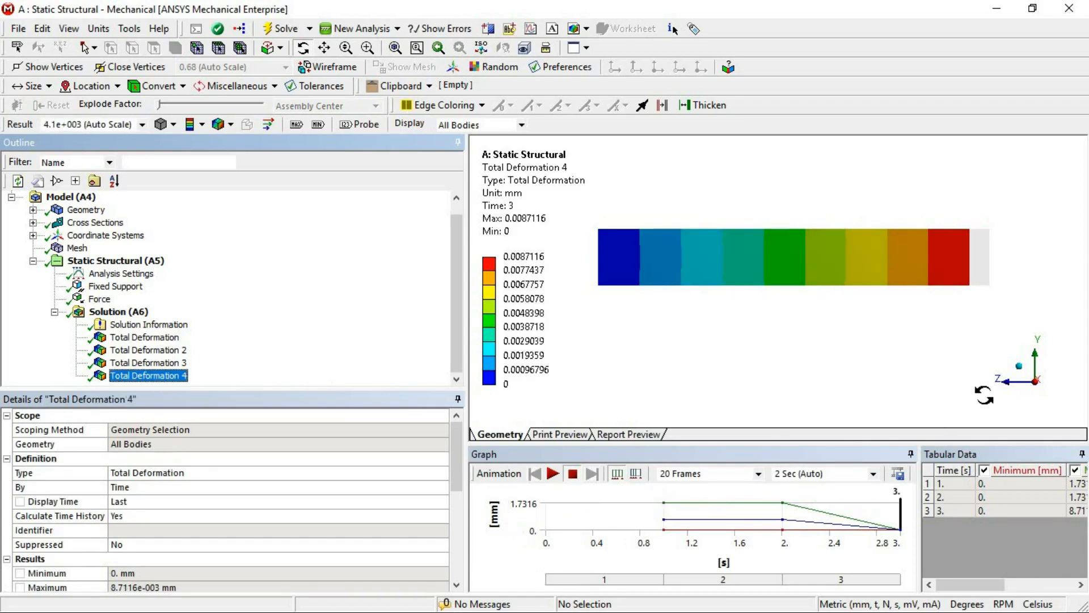
Step: View the beam end-on along the Z axis, give the graph more height, and examine the Force direction
left_click(1007, 382)
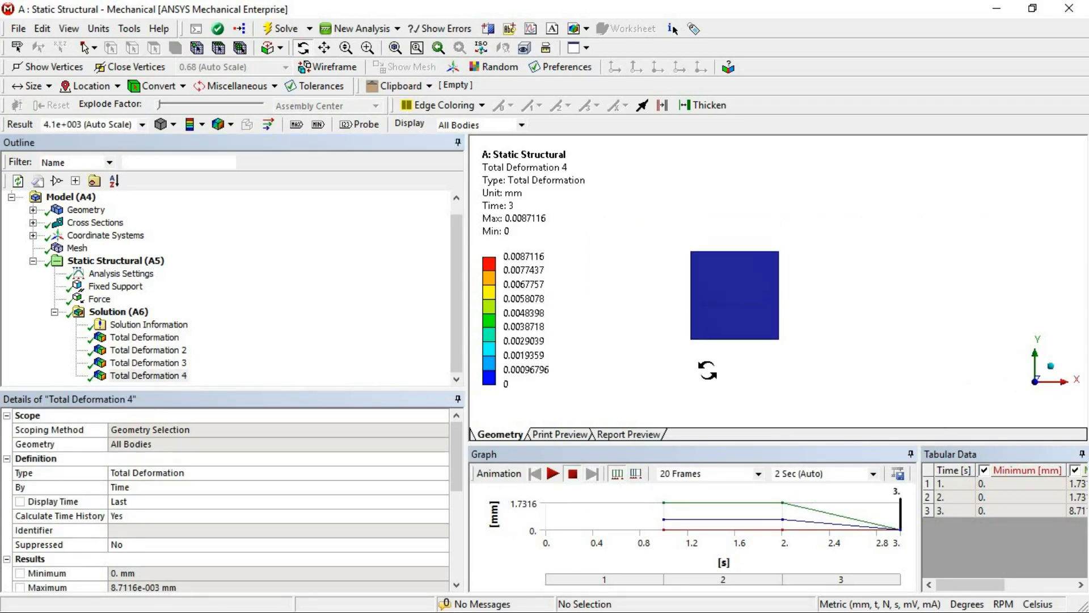
left_click_drag(678, 418, 677, 392)
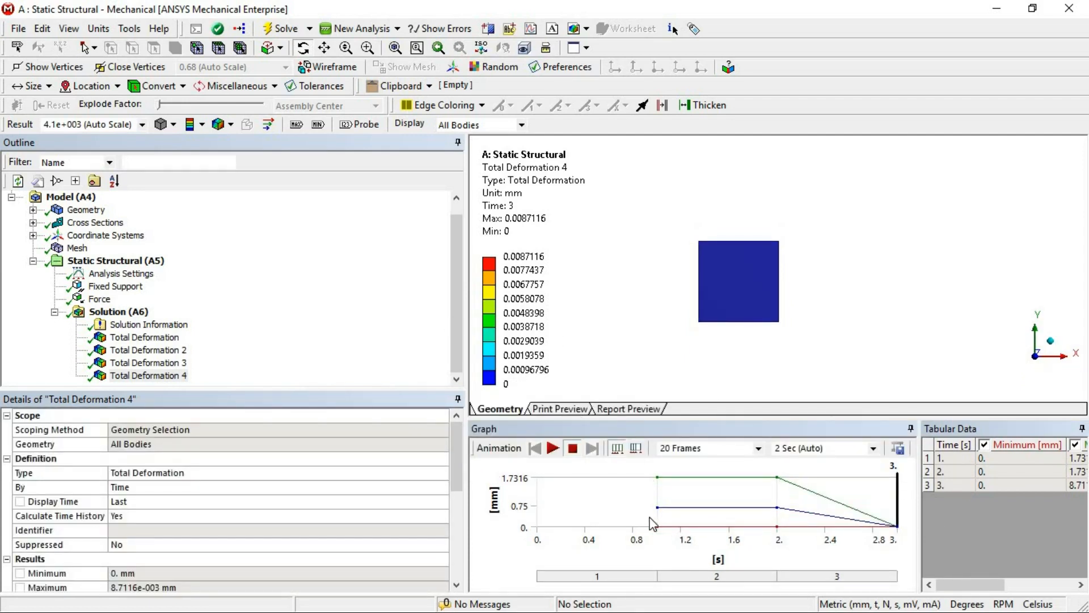
left_click(99, 299)
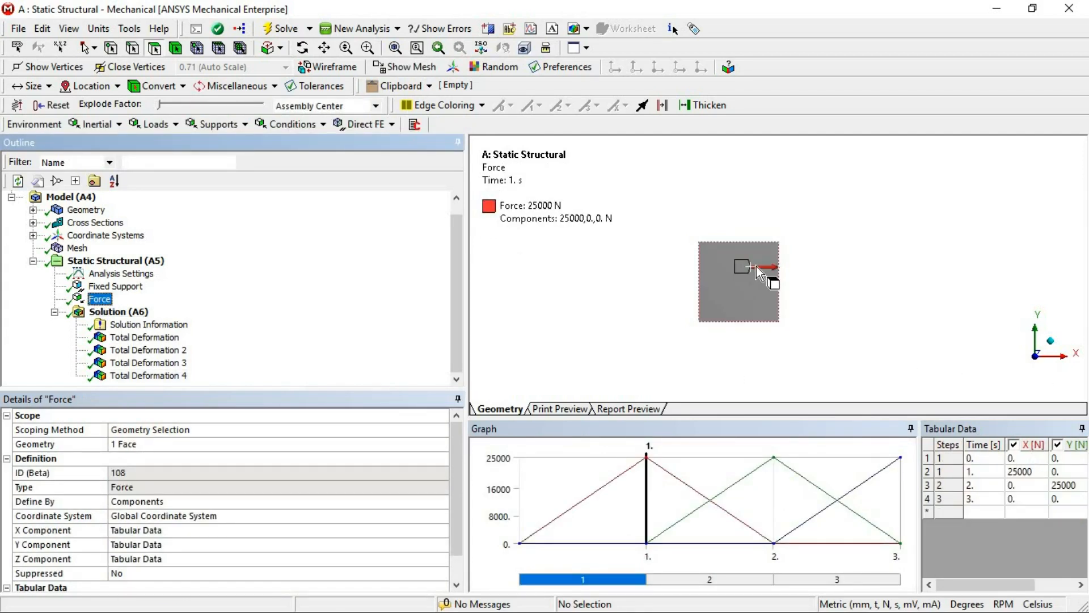
Step: Display Total Deformation 4, limit the time range to the first load step (0 to 1 s), and play its animation
left_click(163, 376)
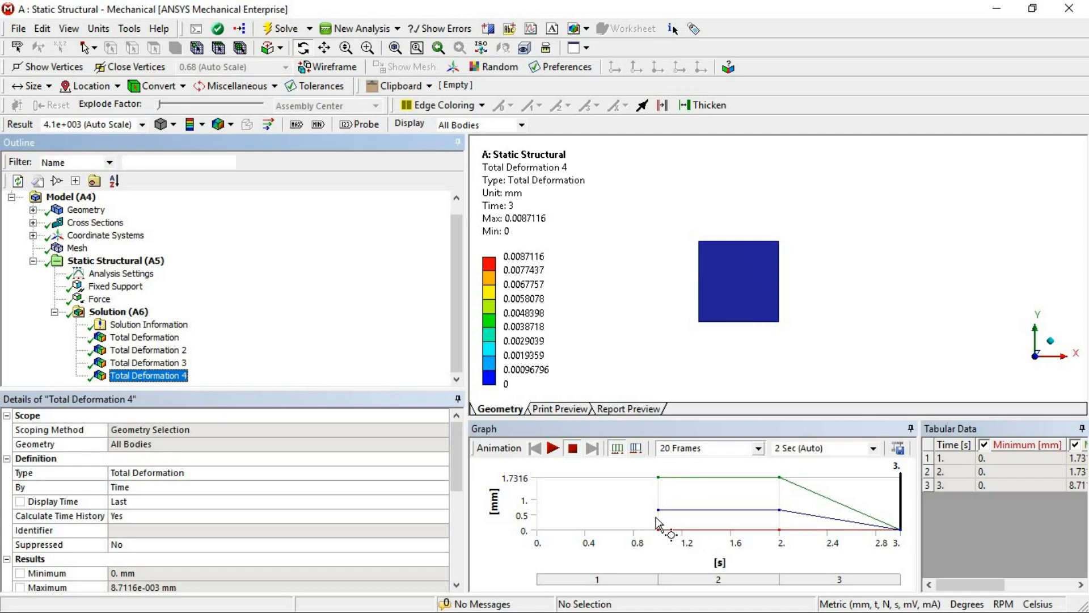
left_click_drag(657, 517, 538, 510)
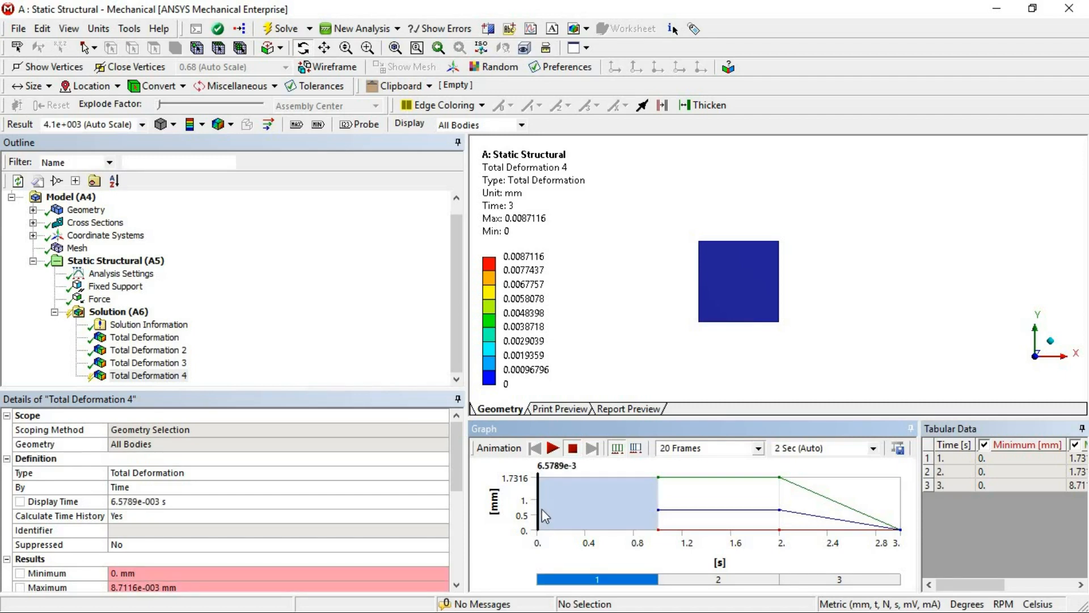
left_click(553, 448)
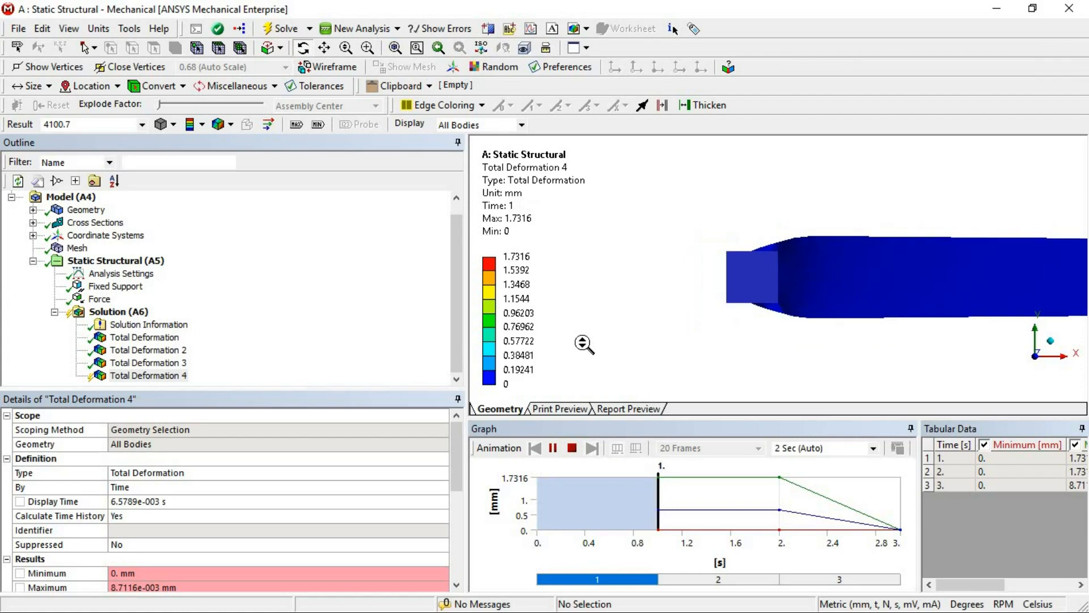
Step: Set the deformation display scale factor of Total Deformation 4 to 50
left_click(136, 123)
left_click(142, 124)
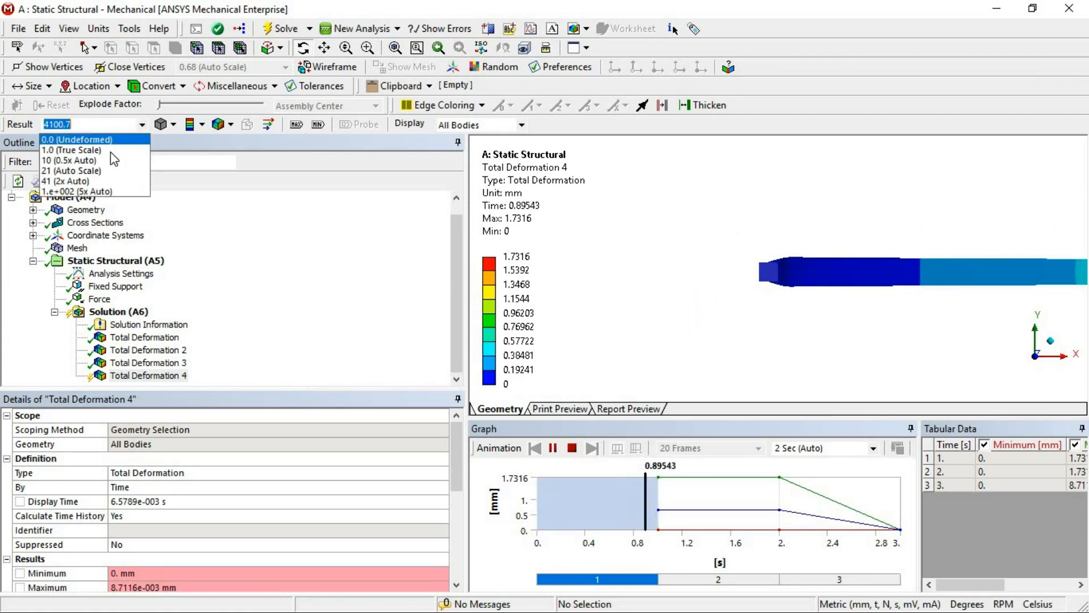
left_click(101, 154)
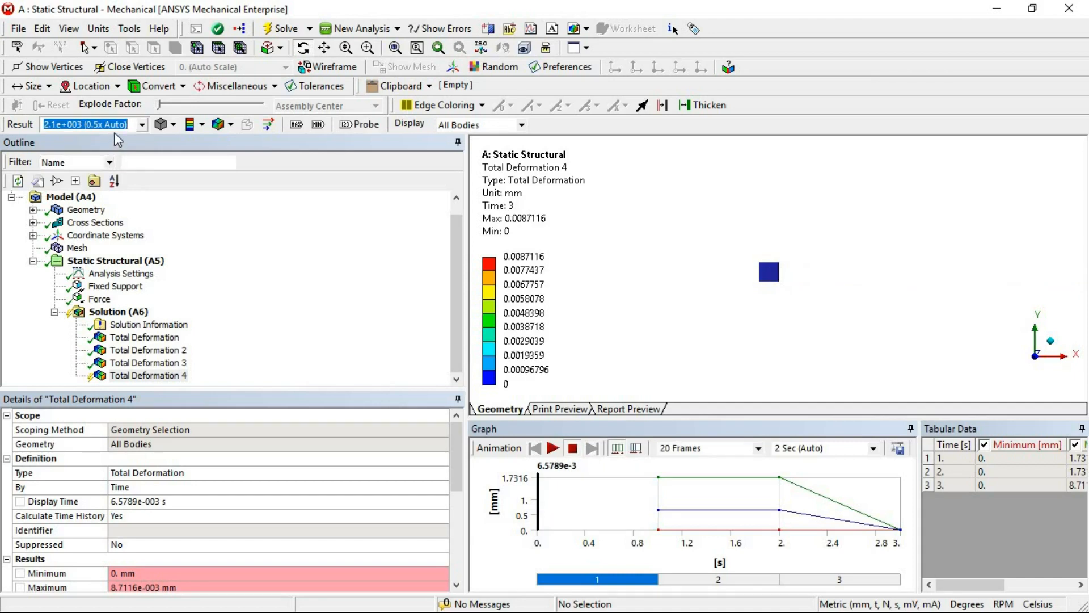
type("50")
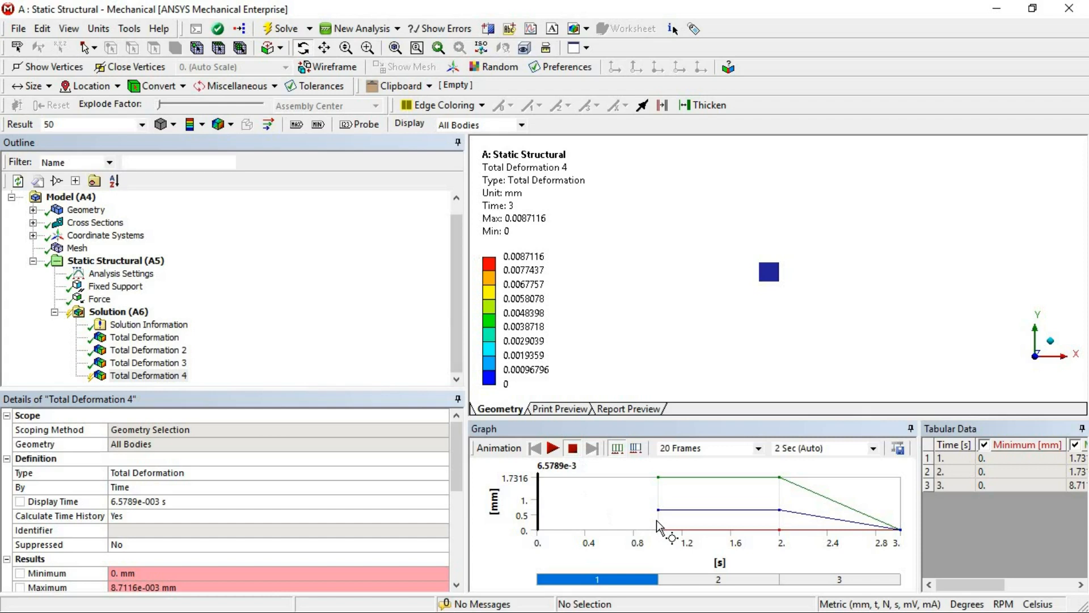
Step: Animate the first load step while viewing the whole beam along the Y axis, and pause the playback
left_click_drag(658, 521, 542, 507)
left_click(552, 448)
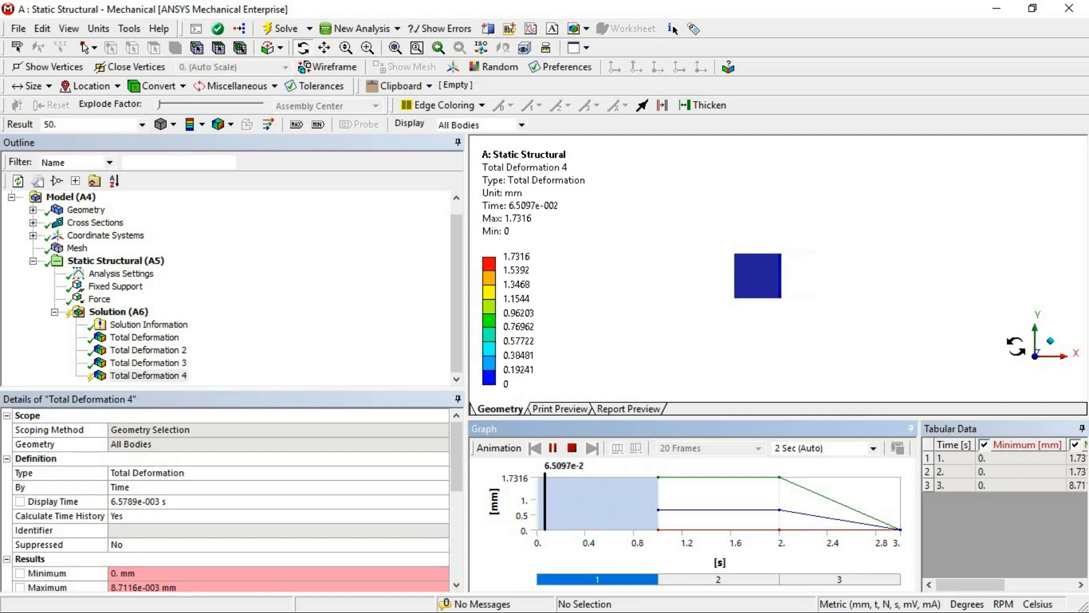
left_click(1031, 332)
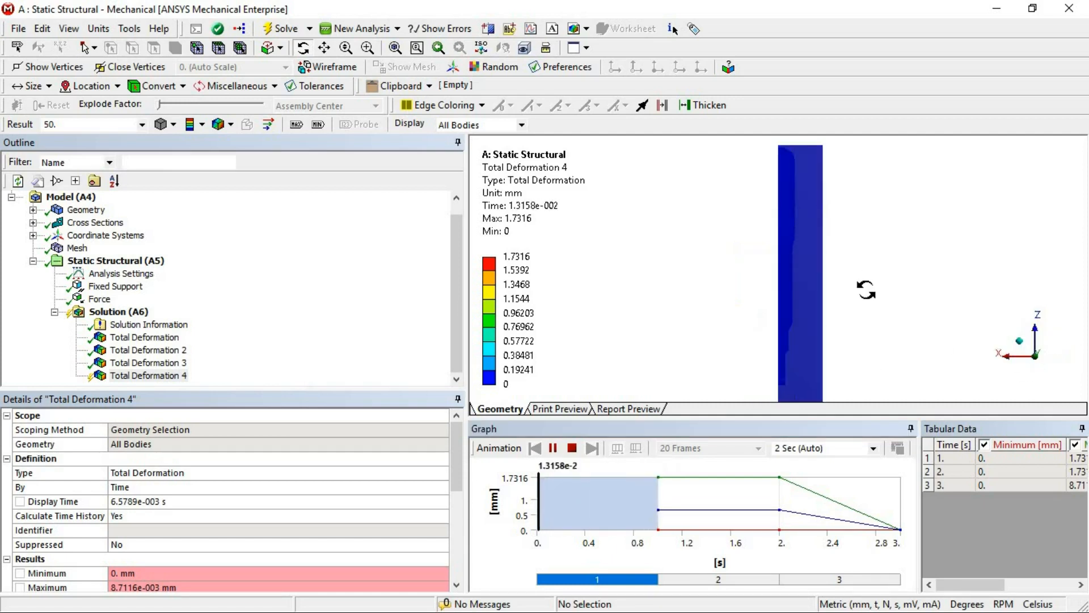
left_click_drag(808, 280, 747, 319)
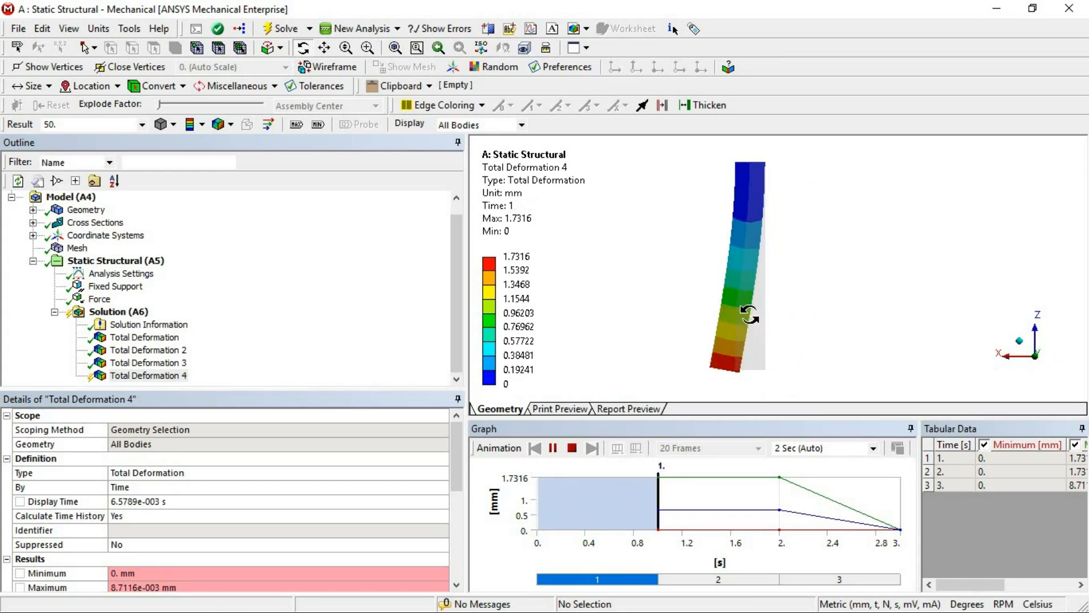
left_click(553, 448)
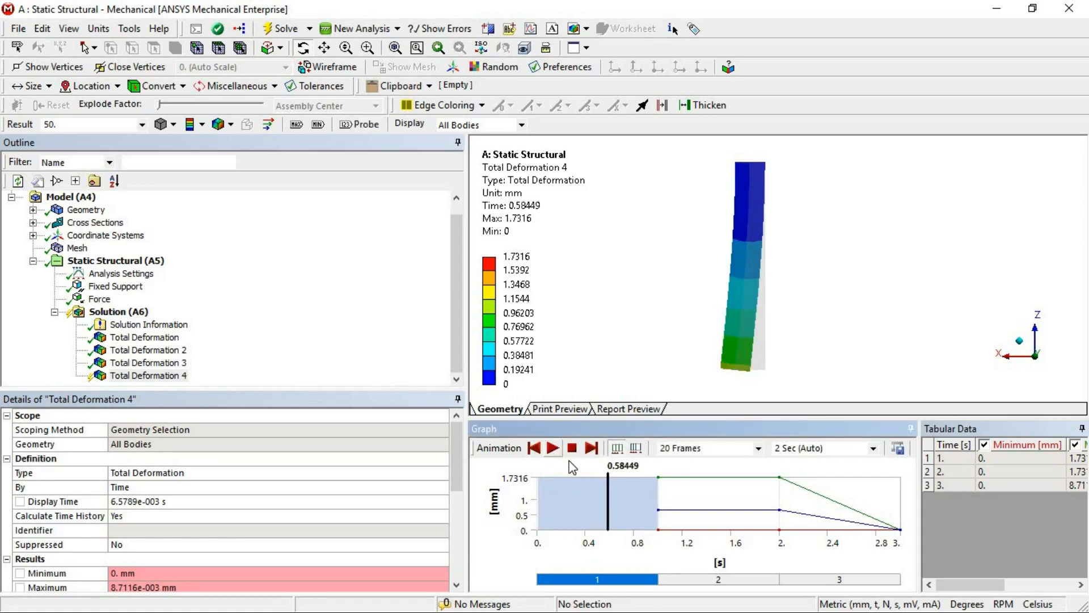
Step: Try to export the animation as an AVI file, overwriting the existing file 1 in the Animation folder
left_click(903, 449)
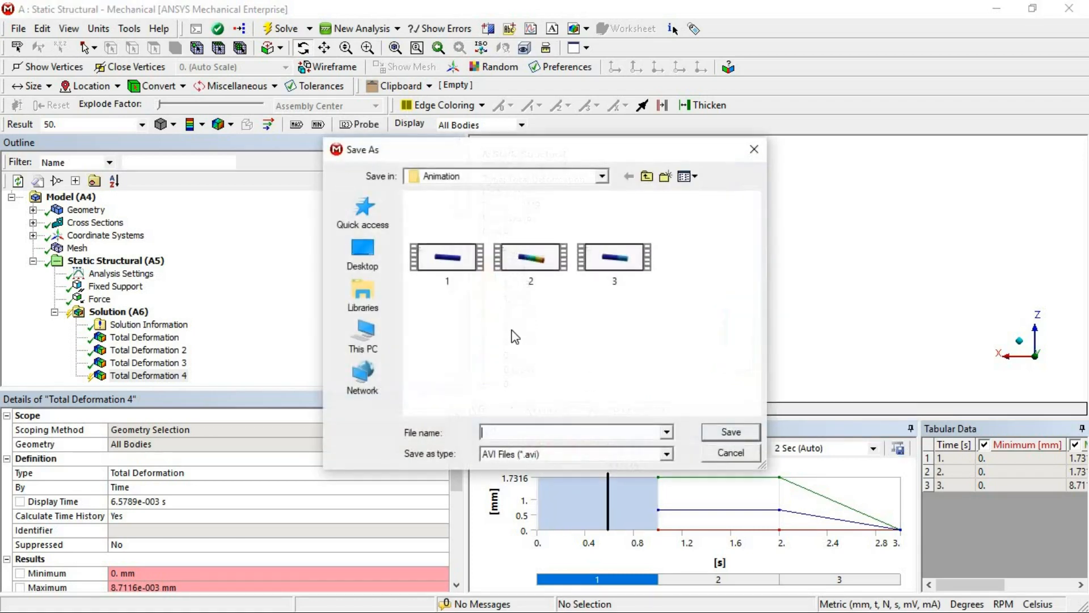
left_click(449, 273)
left_click(730, 432)
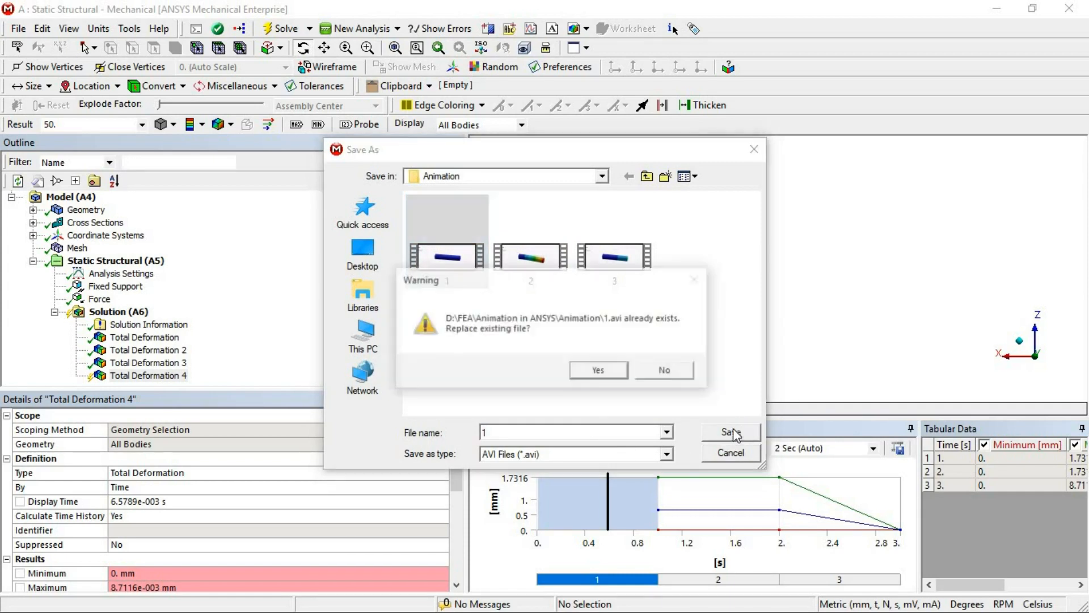
left_click(596, 370)
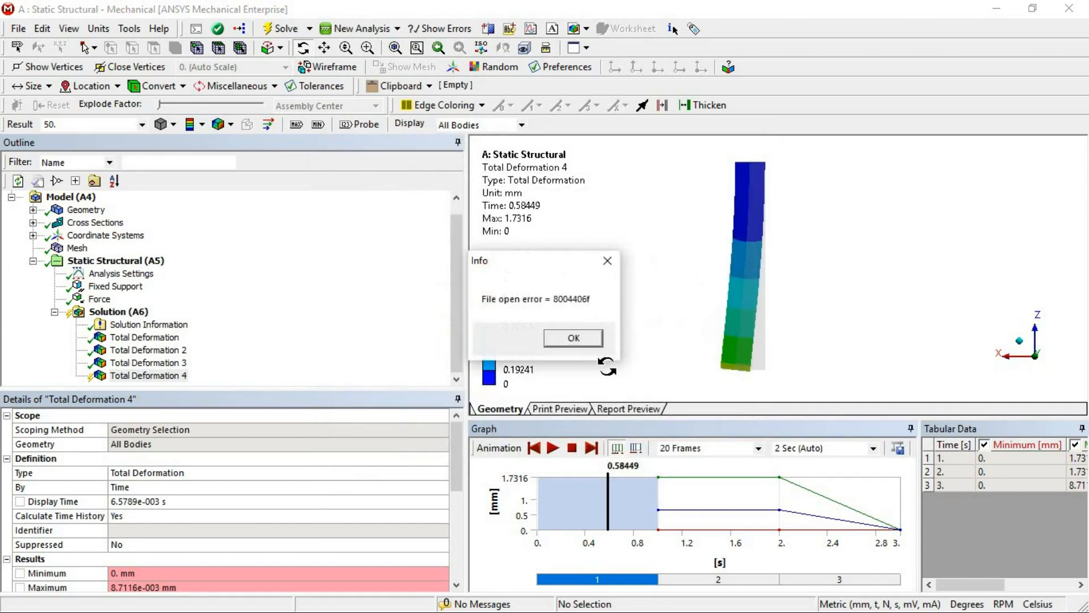
left_click(574, 338)
left_click(549, 338)
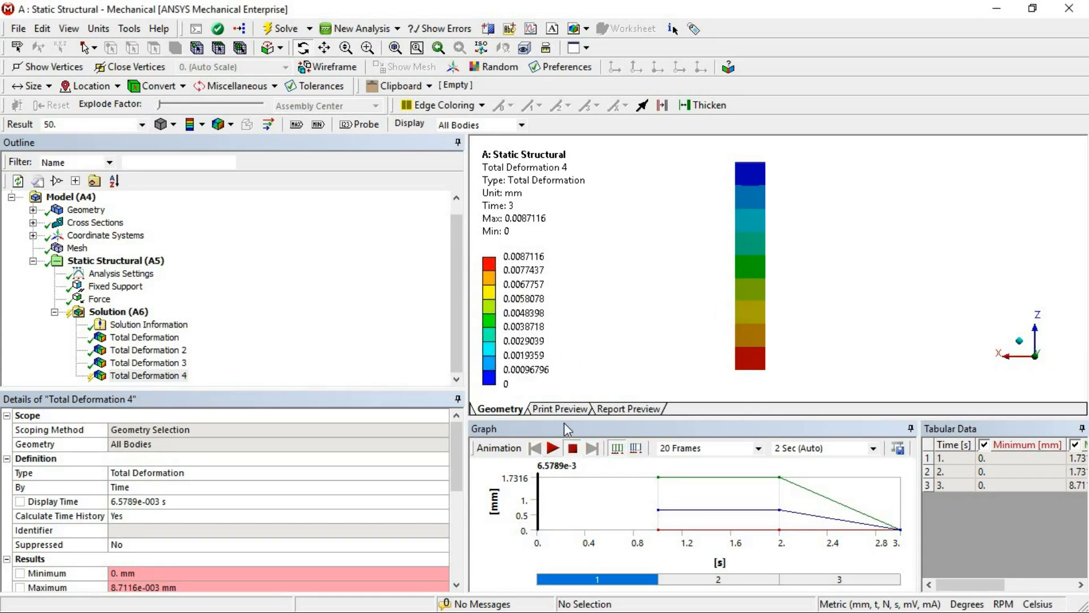
Step: Switch to the Animation folder in File Explorer, delete the old videos 1, 2 and 3, and return to Mechanical
key("alt+Tab")
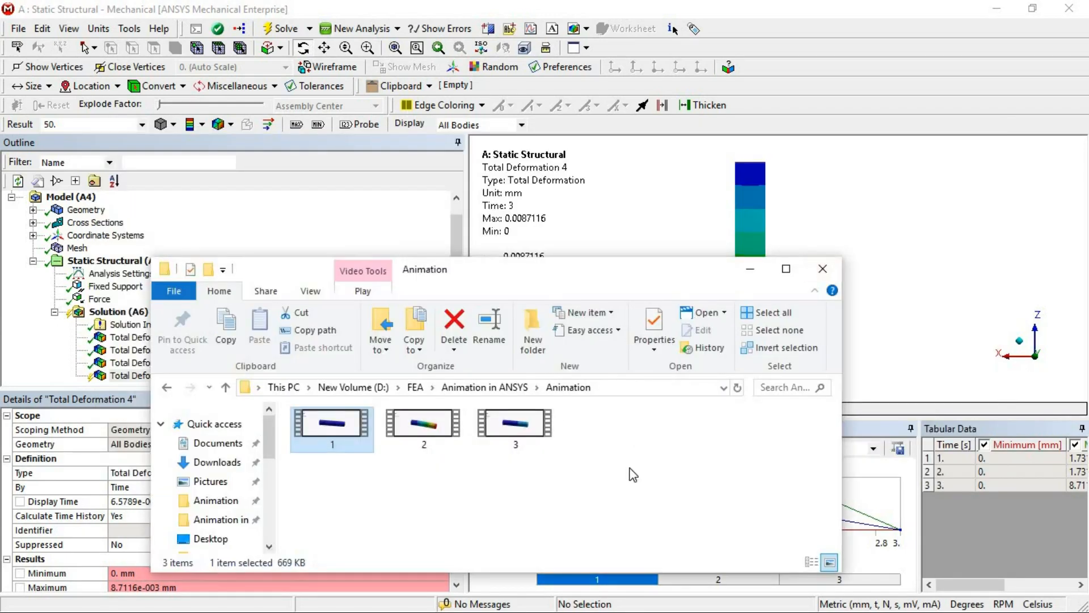
left_click_drag(642, 487, 333, 412)
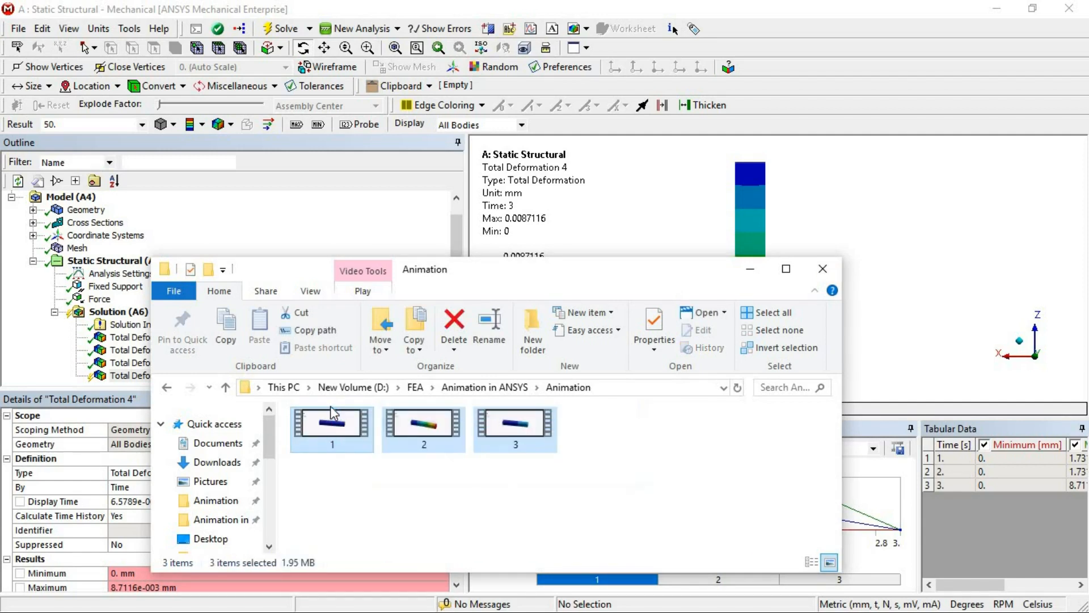
key("Delete")
left_click(901, 213)
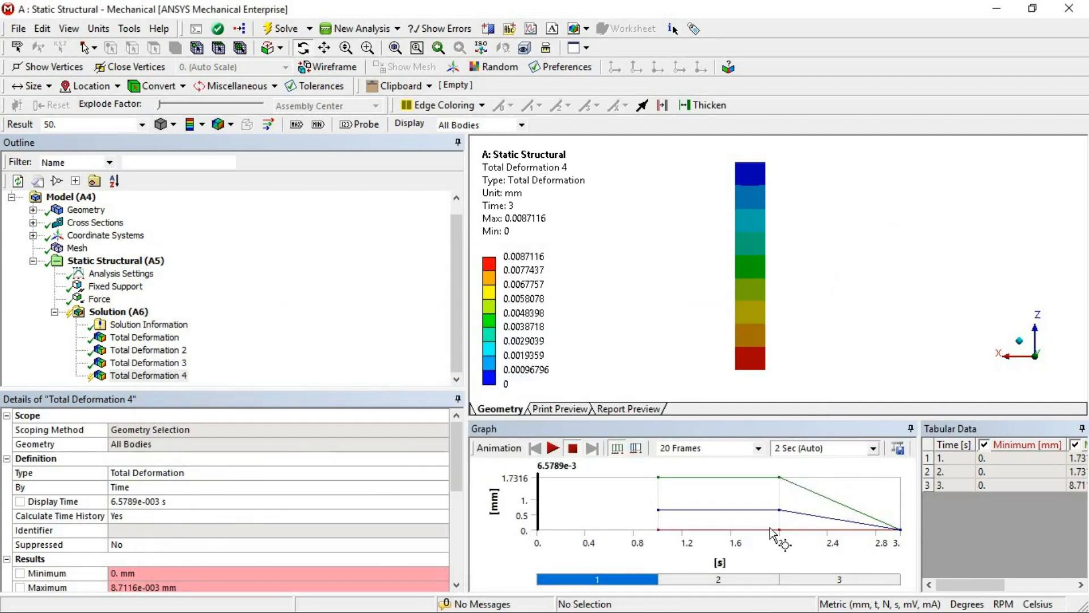
Step: Select the first load step's time range and export its animation as the AVI file LS-1
left_click_drag(620, 511, 541, 503)
left_click(541, 510)
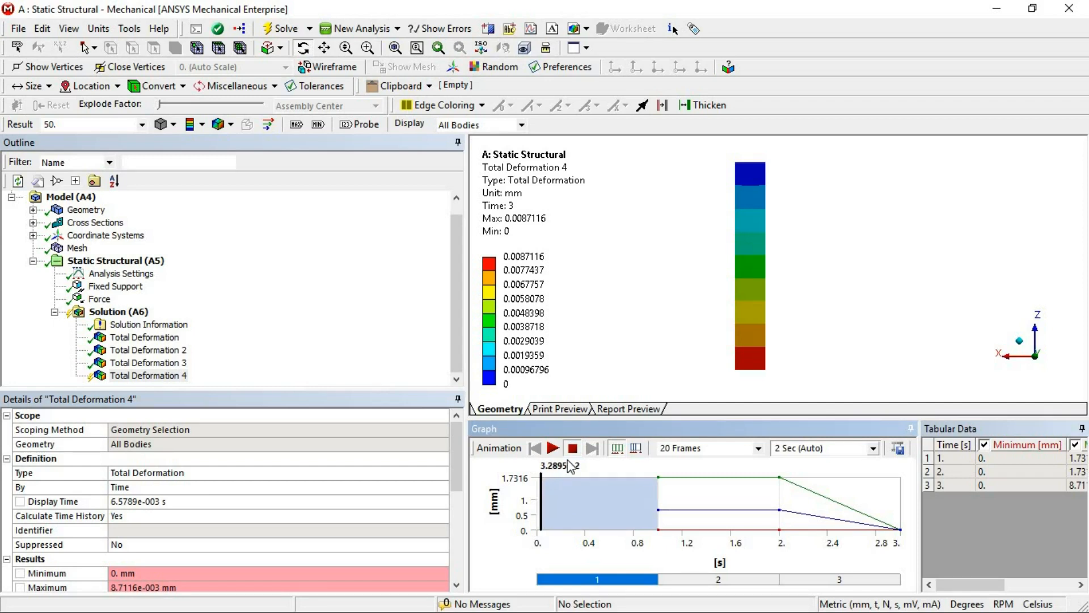
left_click(898, 450)
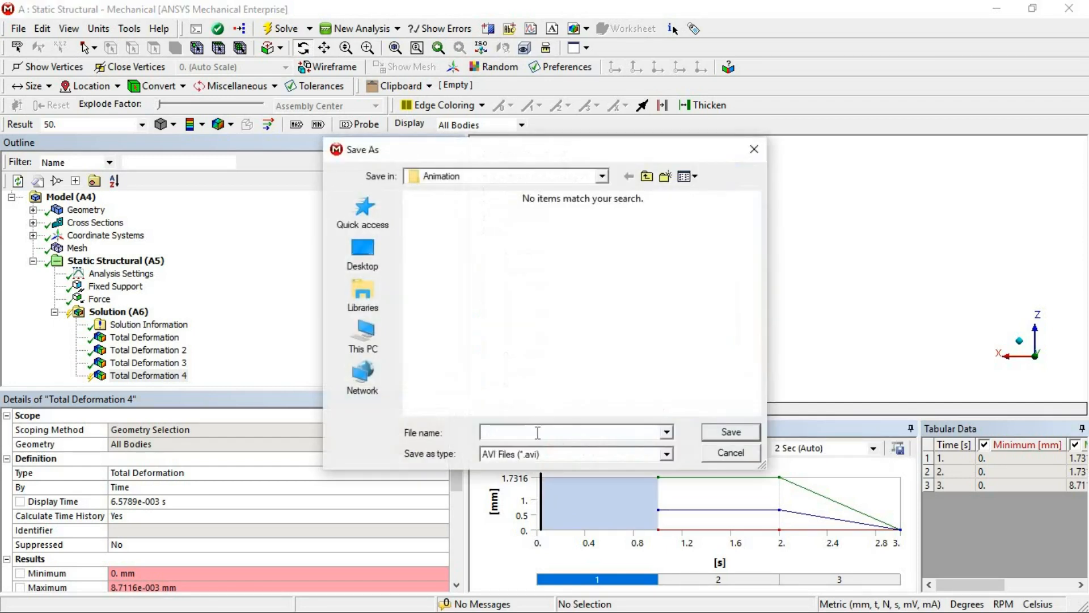
type("LS-1")
key("Return")
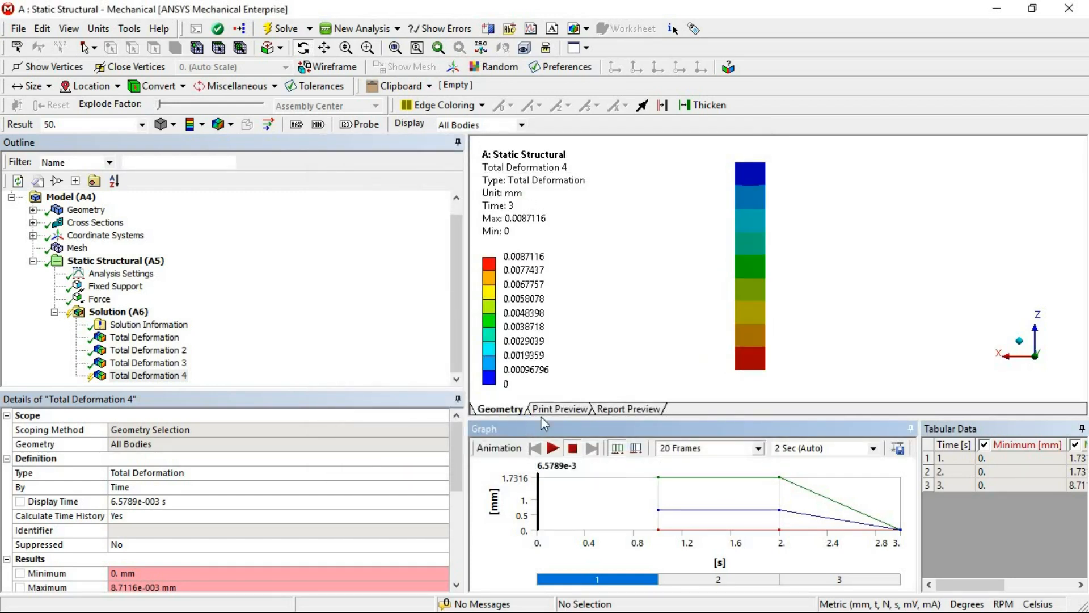
Step: Select the second load step's time range (about 1 to 2 s) and export its animation as the AVI file LS-2
mouse_move(782, 504)
left_mouse_down()
mouse_move(661, 504)
mouse_move(686, 513)
mouse_move(780, 492)
left_mouse_up()
left_click(660, 504)
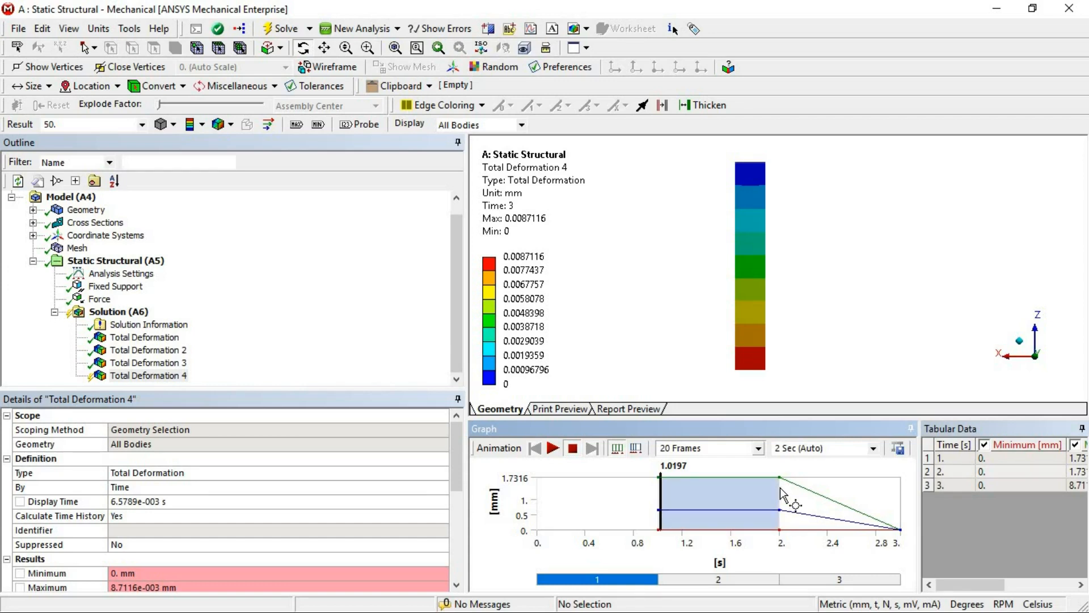
left_click(781, 498)
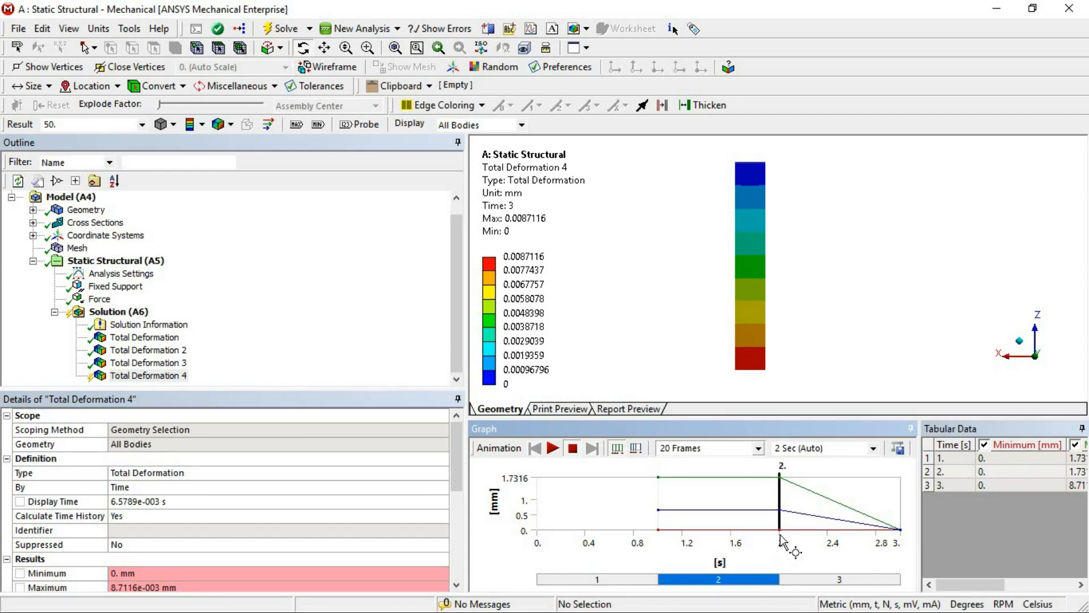
left_click_drag(778, 527, 660, 531)
left_click(660, 531)
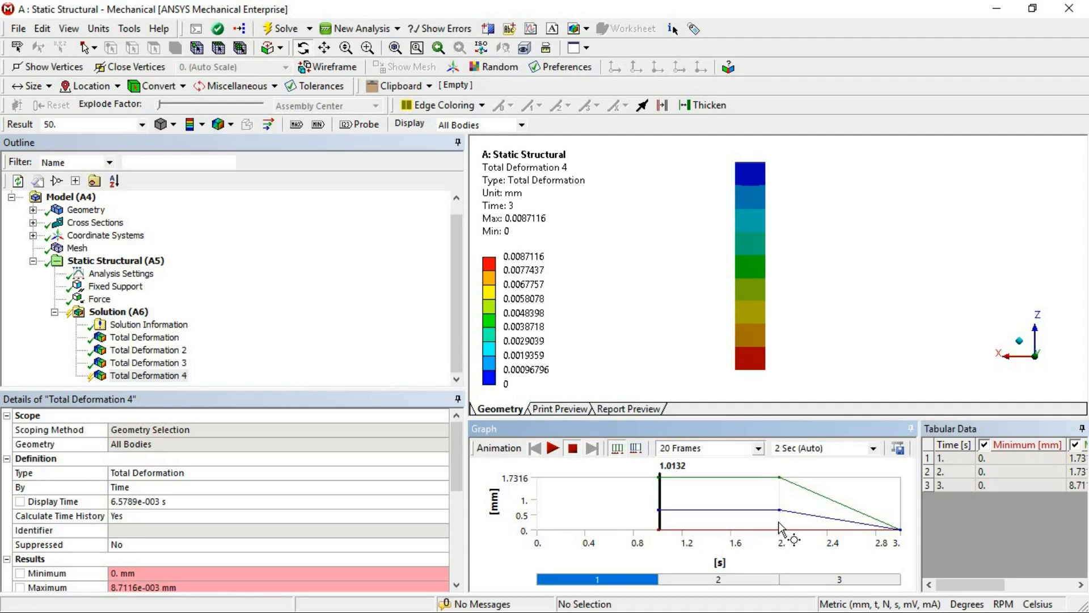
left_click_drag(780, 526, 664, 531)
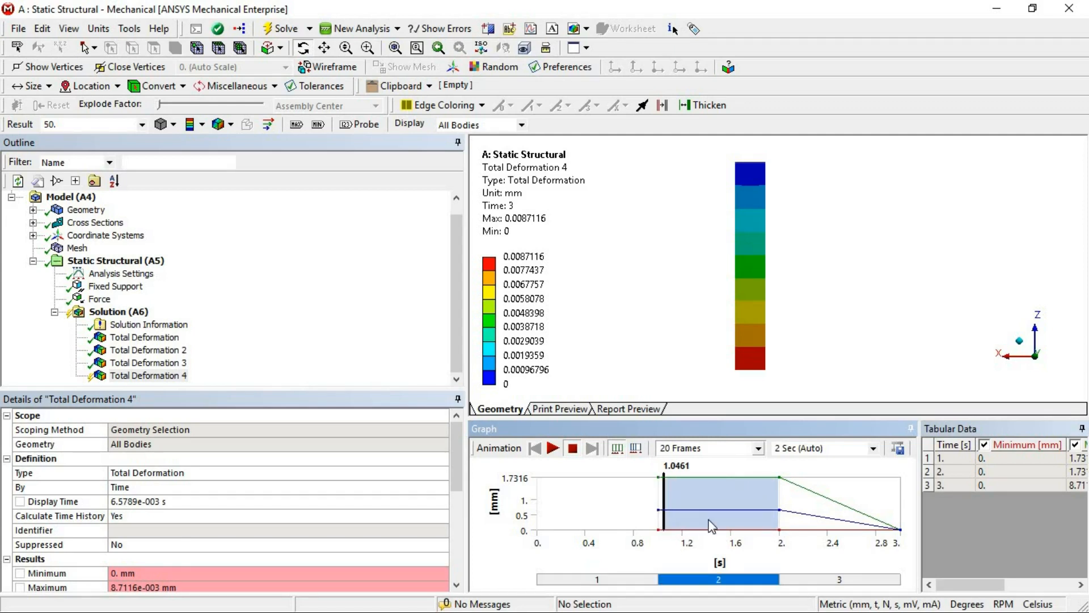
left_click(898, 448)
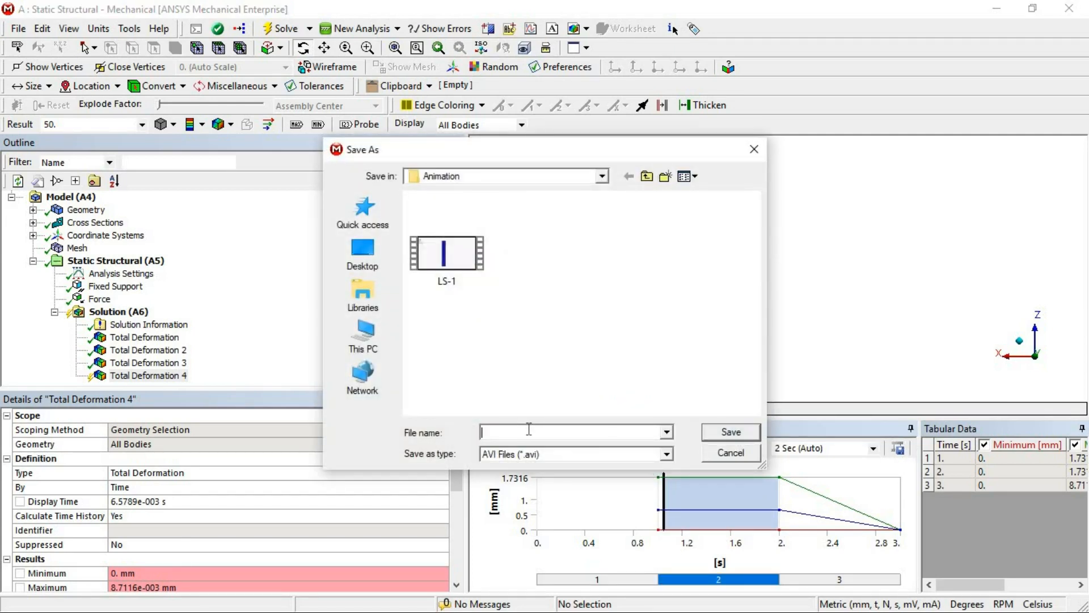
type("LS-2")
key("Return")
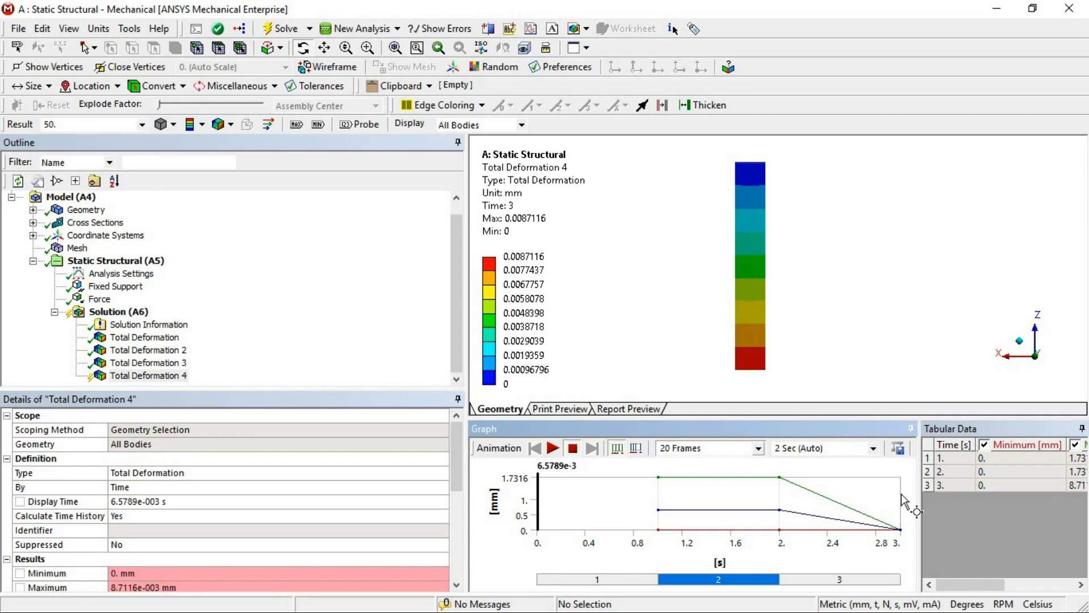
Step: Select the third load step's time range (about 2 to 3 s) and export its animation as the AVI file LS-3
left_click(796, 504)
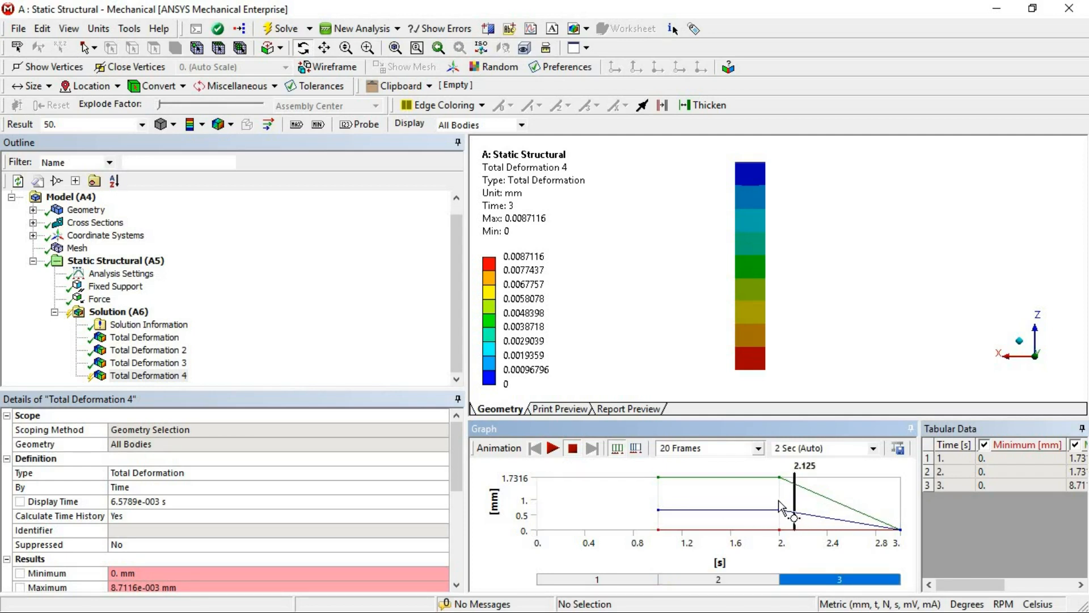
left_click_drag(780, 496, 897, 497)
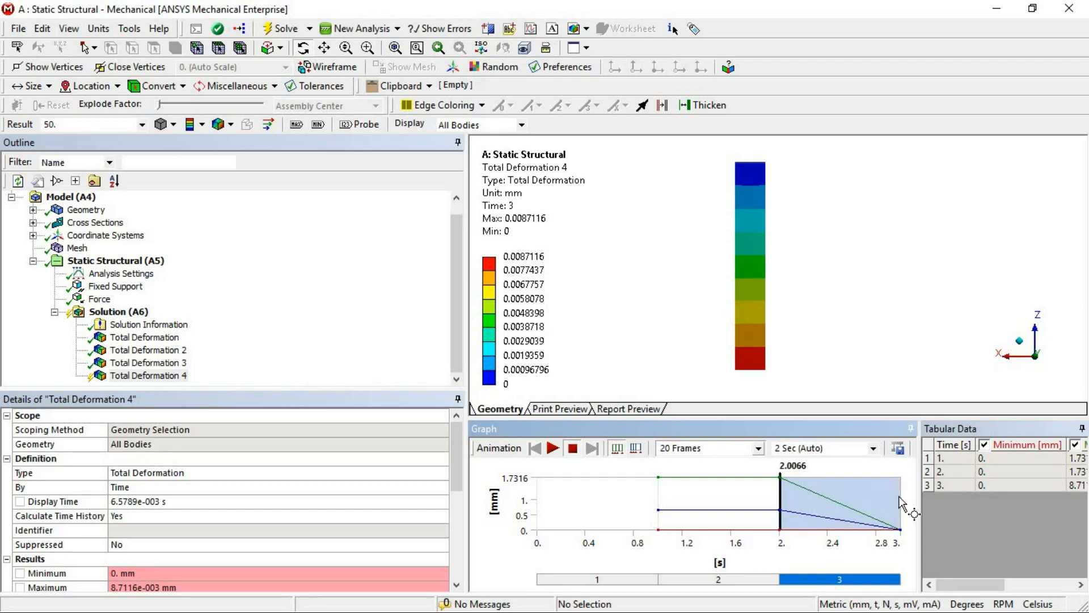
left_click(898, 448)
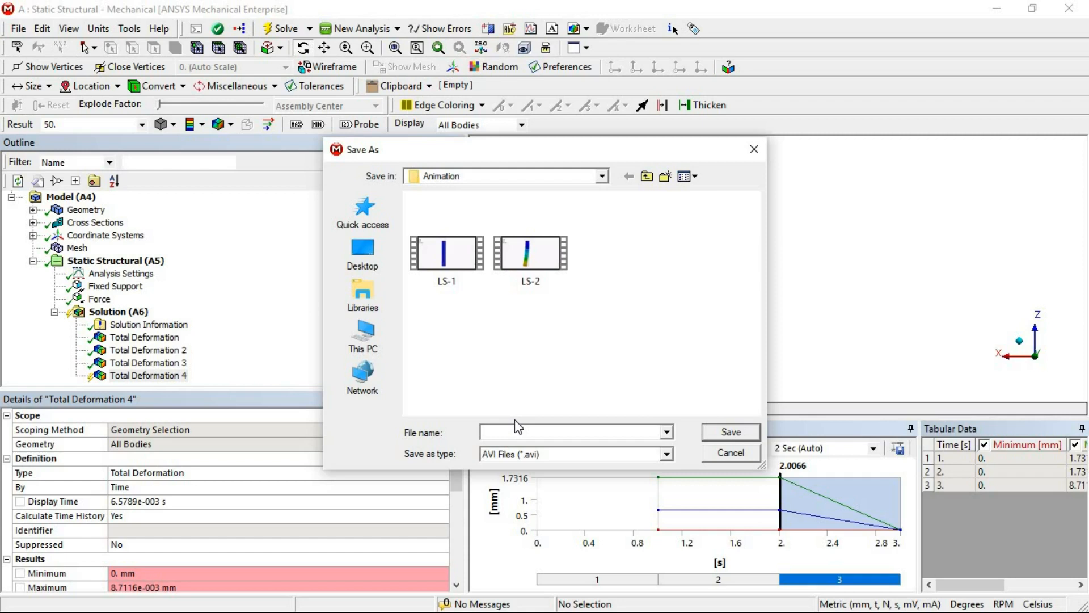
type("LS-3")
key("Return")
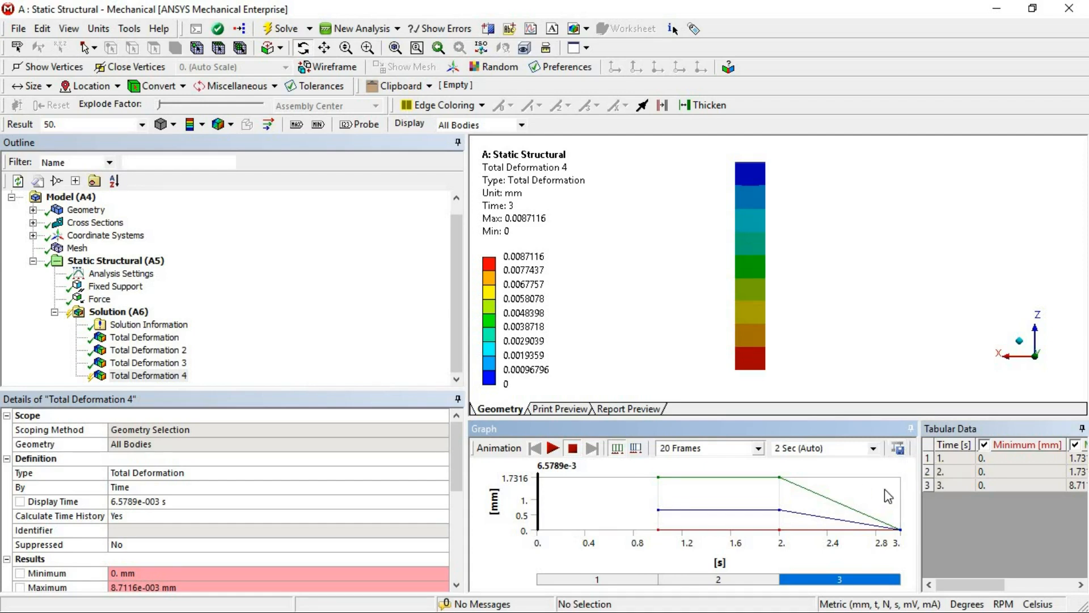
Step: Export the animation over the full time history, with no range selected, as the AVI file LS-ALL
left_click(900, 449)
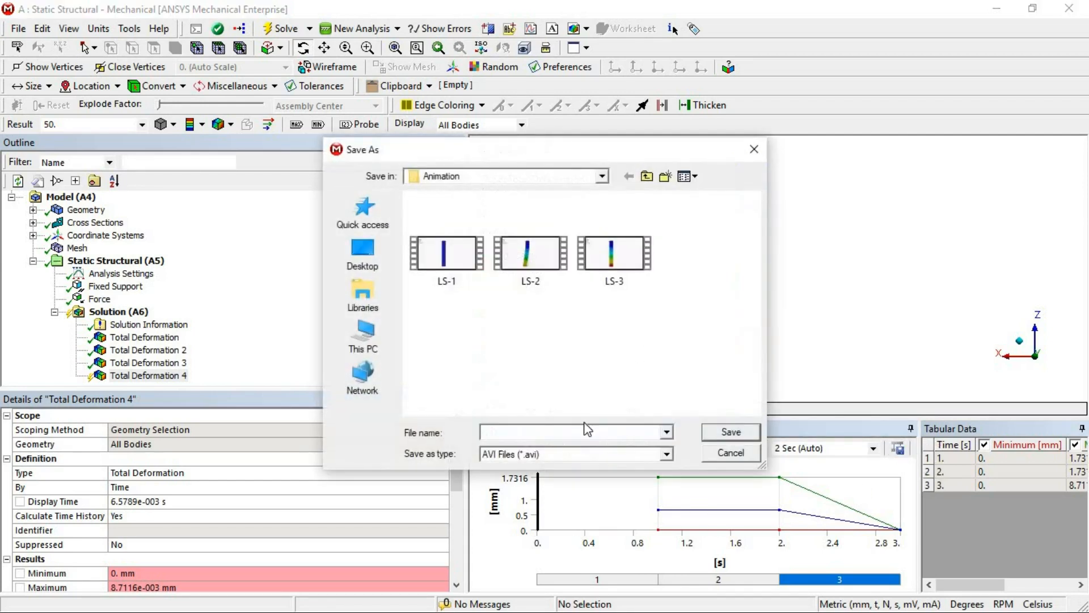
type("L")
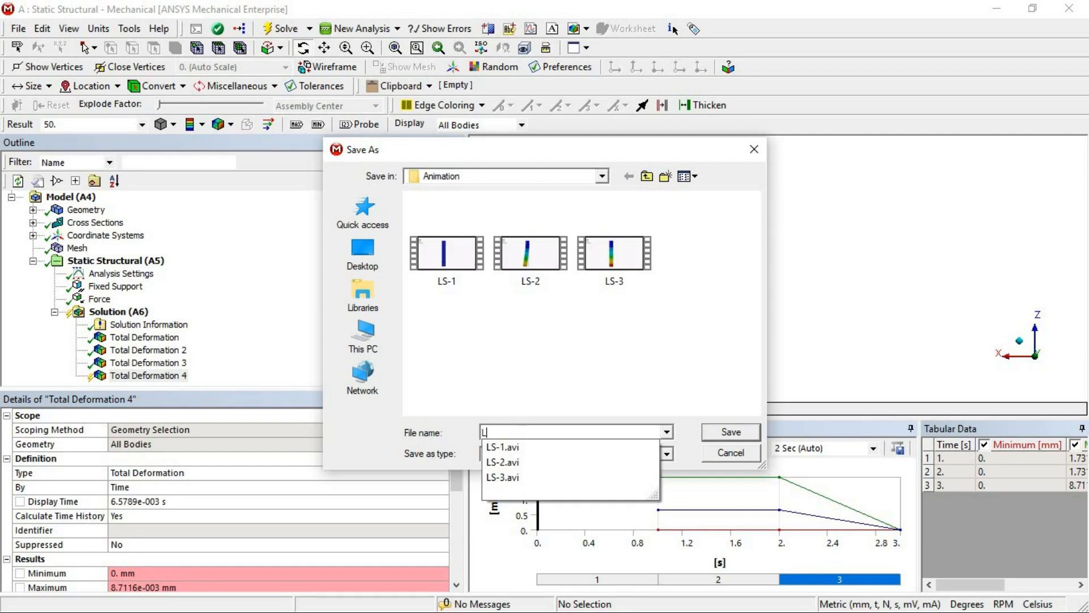
type("S-A")
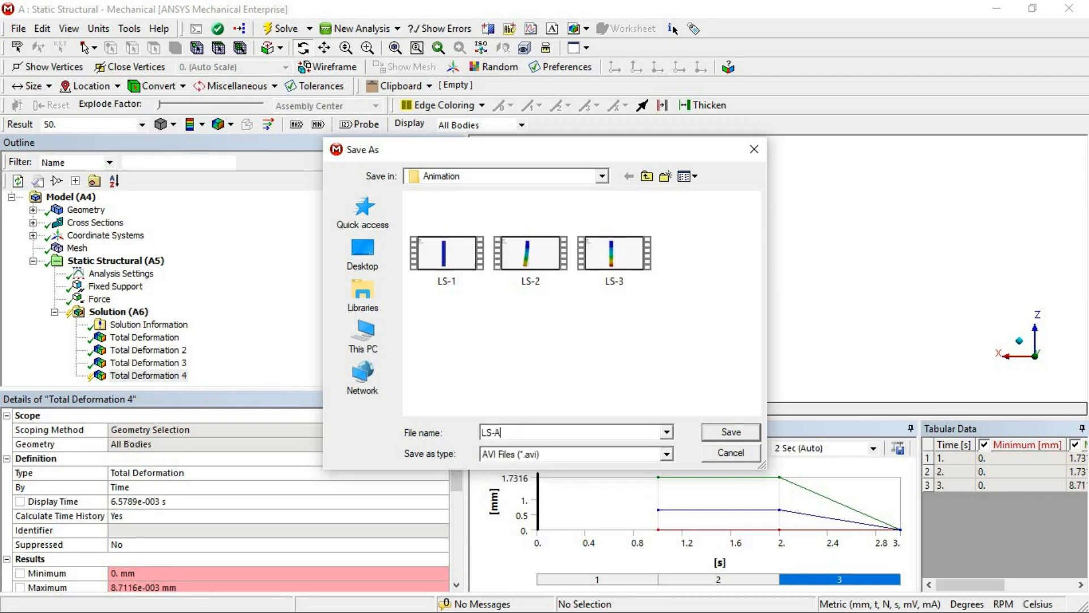
type("LL")
key("Return")
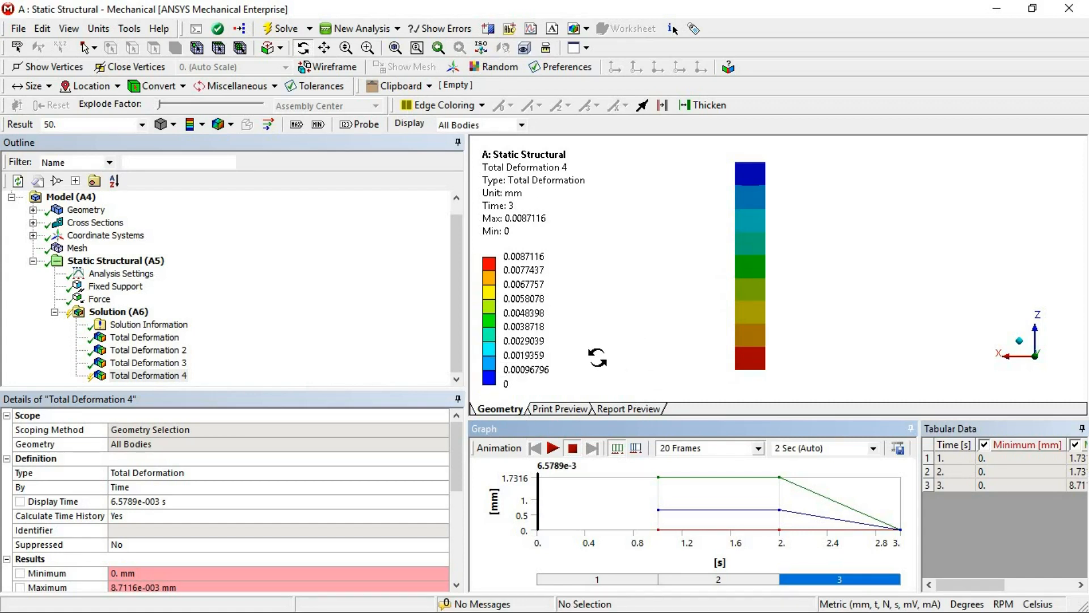
Step: Switch to the Animation folder window and copy all four videos, LS-1, LS-2, LS-3 and LS-ALL
key("alt+Tab")
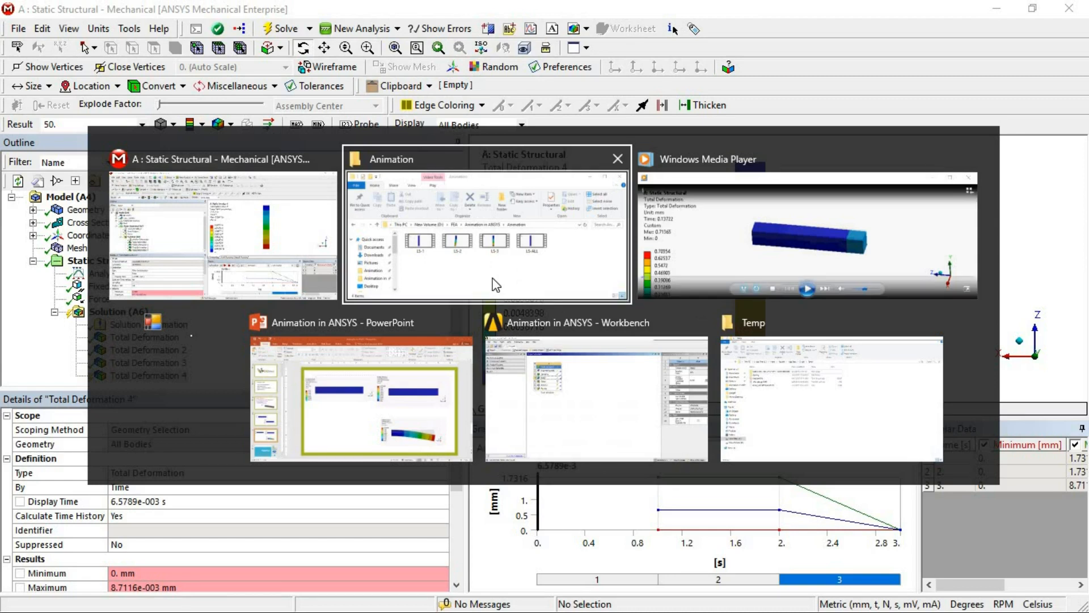
left_click_drag(479, 277, 483, 116)
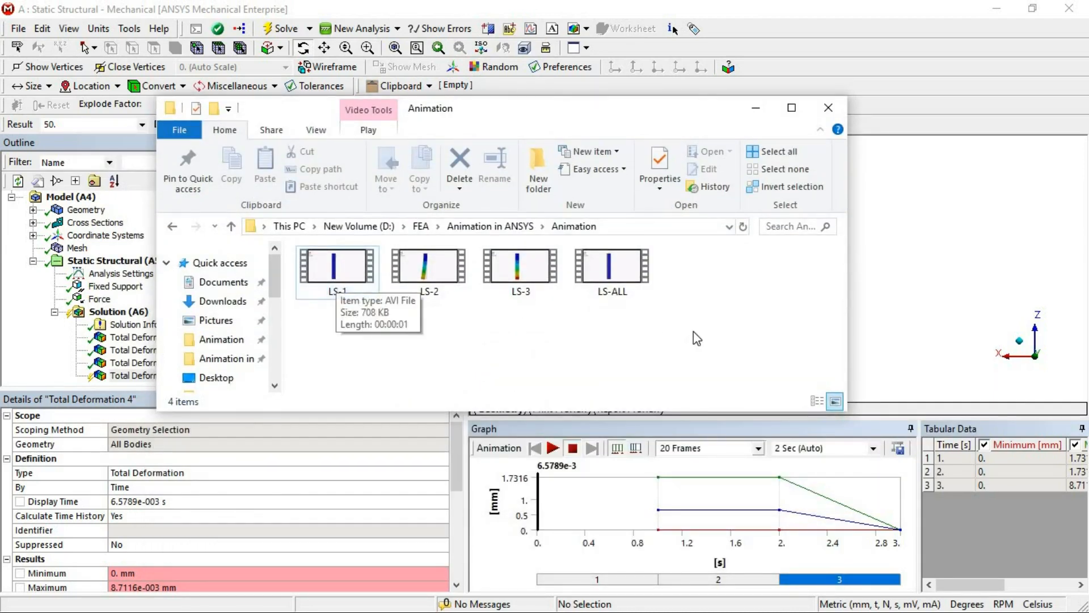
left_click_drag(694, 332, 421, 270)
left_click_drag(304, 258, 285, 251)
left_click_drag(579, 349, 285, 242)
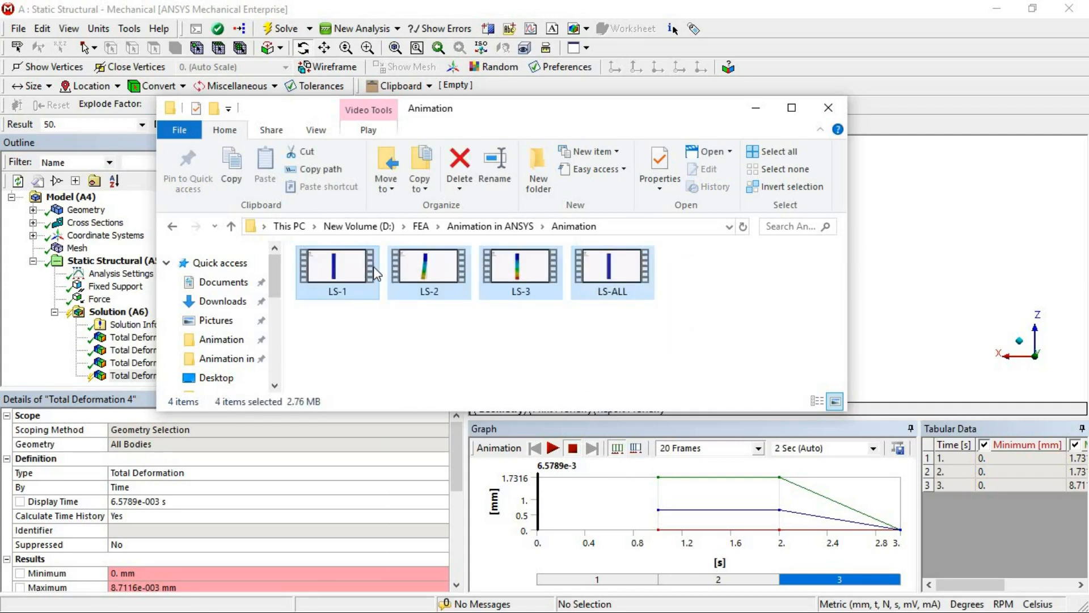
key("ctrl+c")
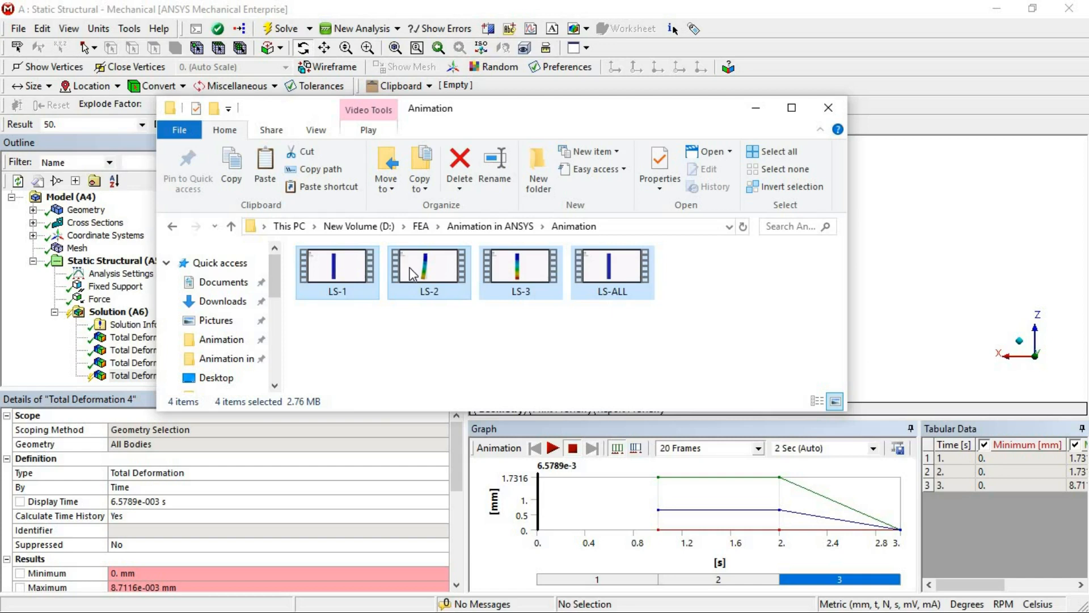
Step: Switch to the PowerPoint presentation, delete slide 5 and remove the three old beam videos from the slide that follows it
key("alt+Tab")
key("alt+Tab")
key("alt+Tab")
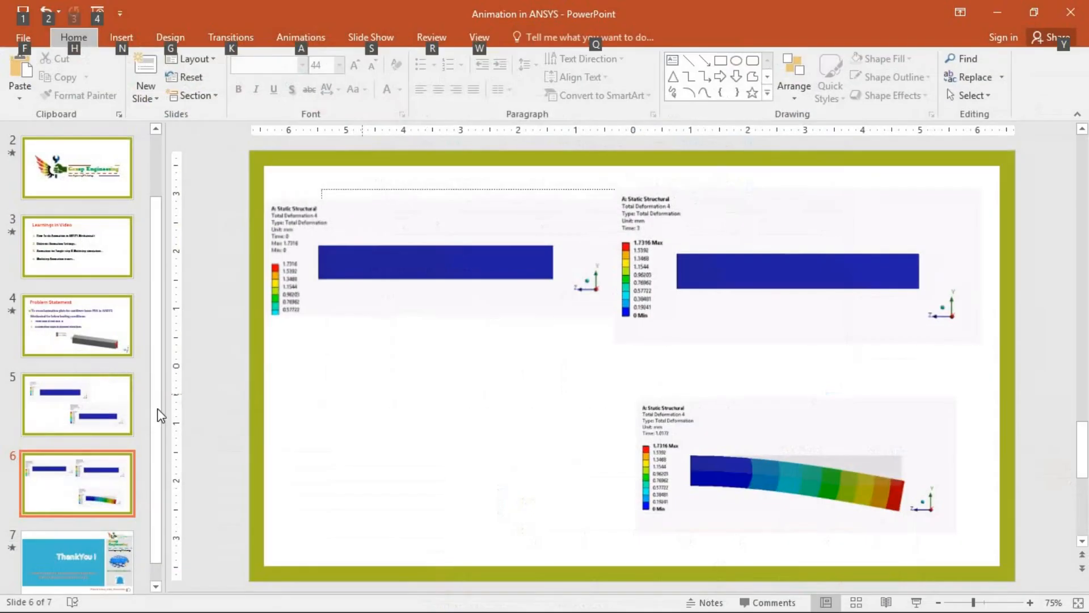
left_click(49, 503)
left_click(88, 413)
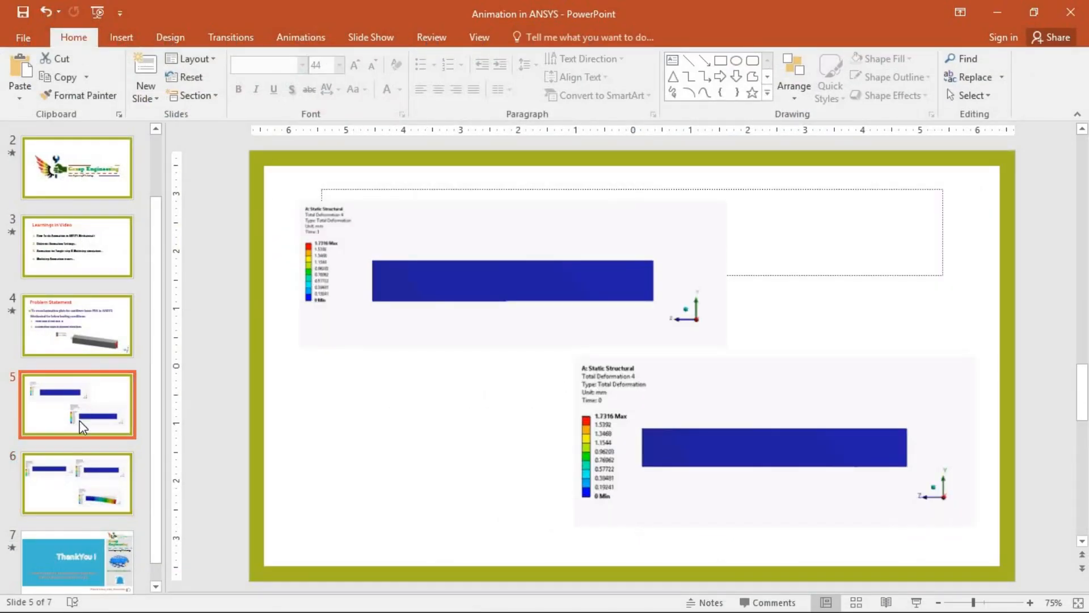
key("Delete")
left_click(701, 443)
key("Delete")
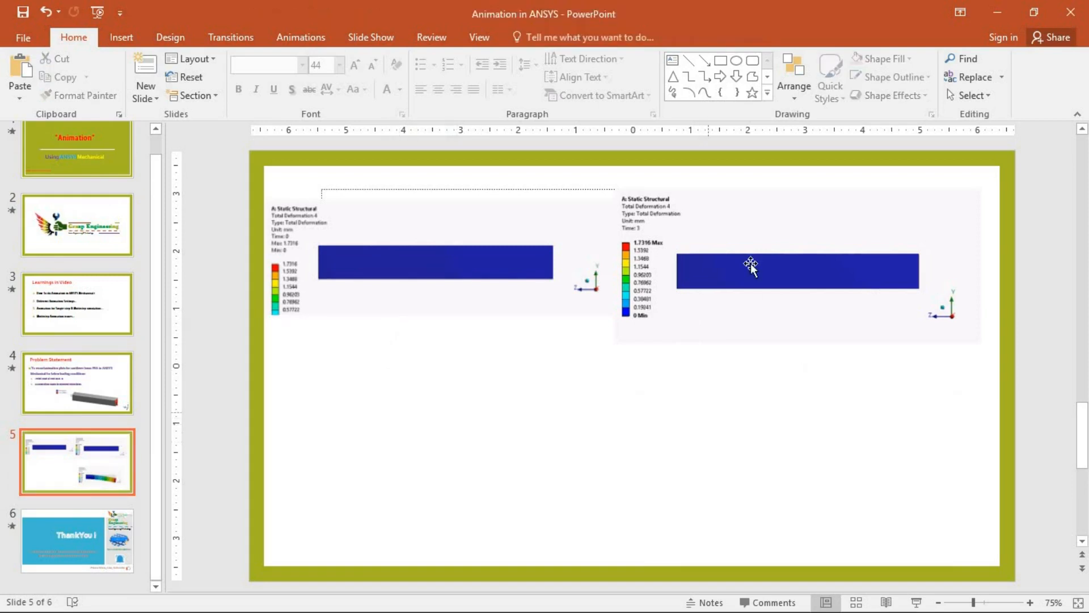
left_click(751, 268)
key("Delete")
left_click(537, 284)
key("Delete")
Step: Paste the copied load step videos onto the emptied slide, then shrink and spread them out
left_click(529, 405)
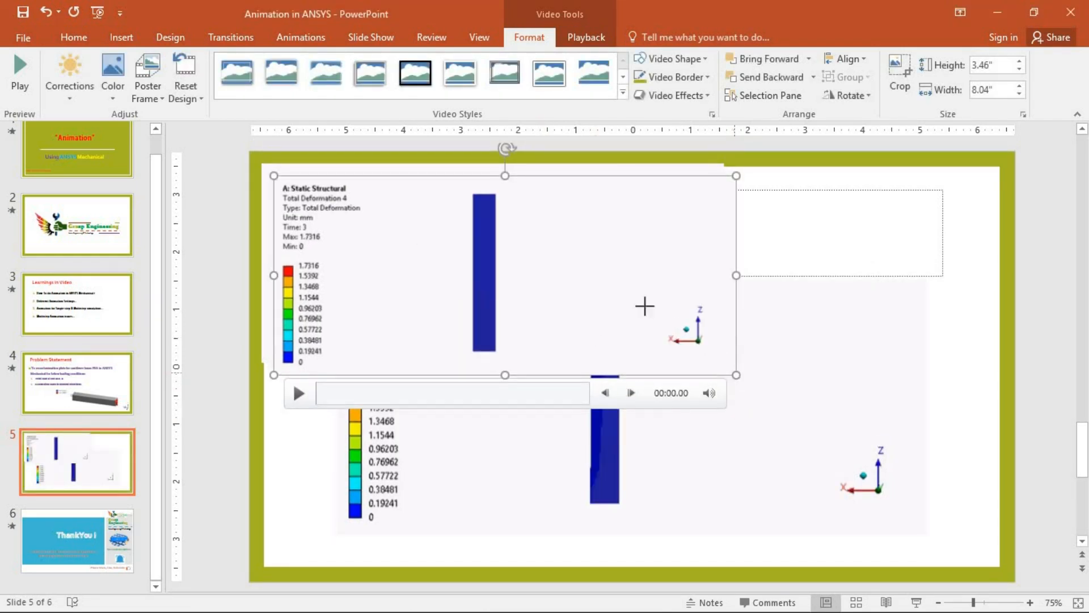
left_click_drag(645, 306, 605, 318)
left_click(761, 452)
left_click_drag(482, 384, 533, 402)
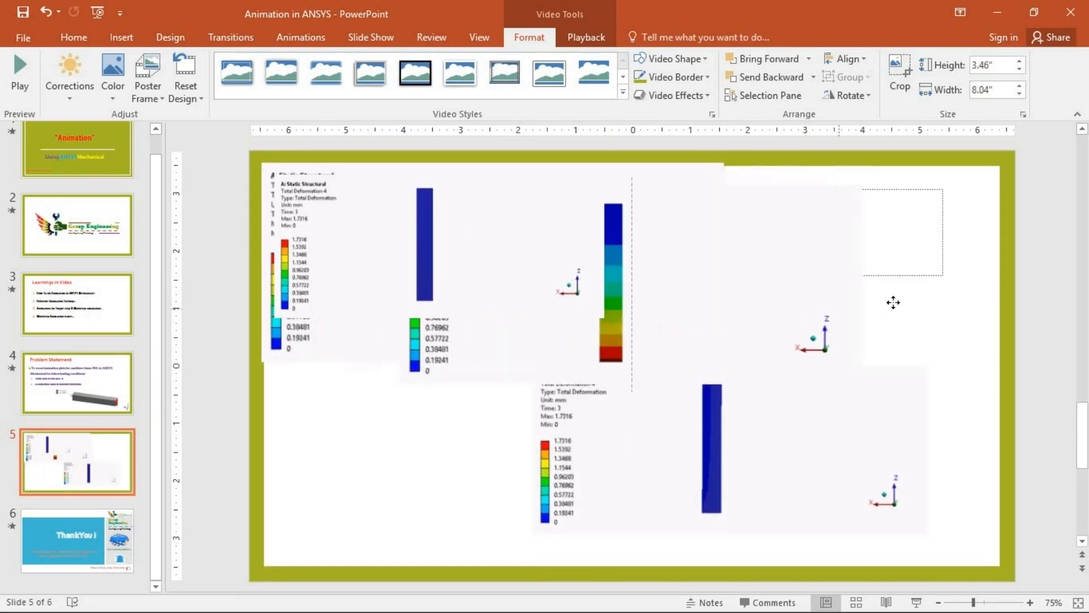
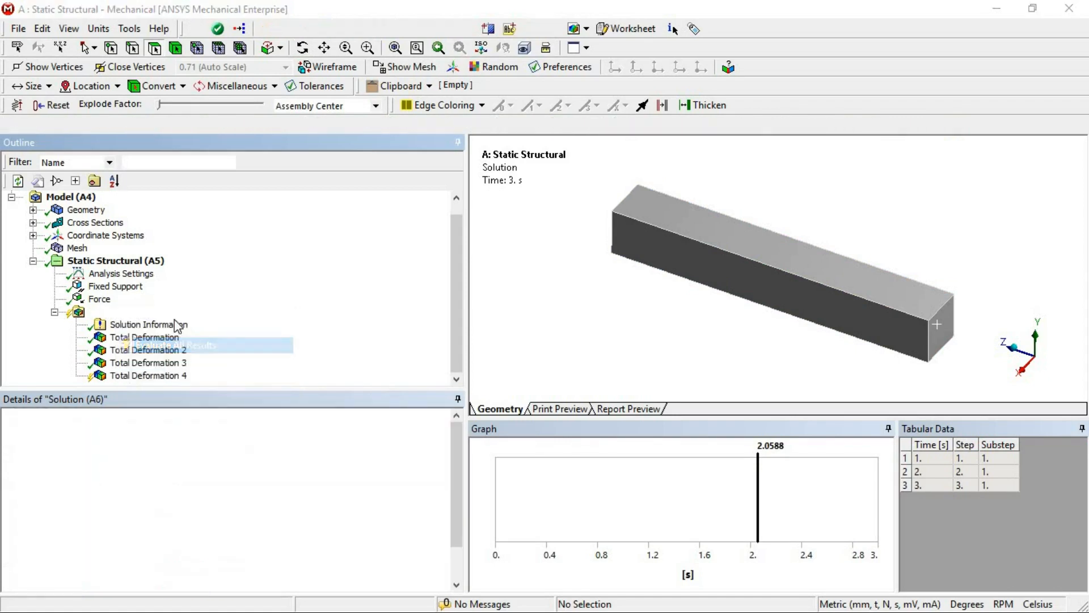
Step: In ANSYS Mechanical, delete the Force load from the Static Structural analysis
left_click(98, 298)
right_click(99, 299)
left_click(132, 451)
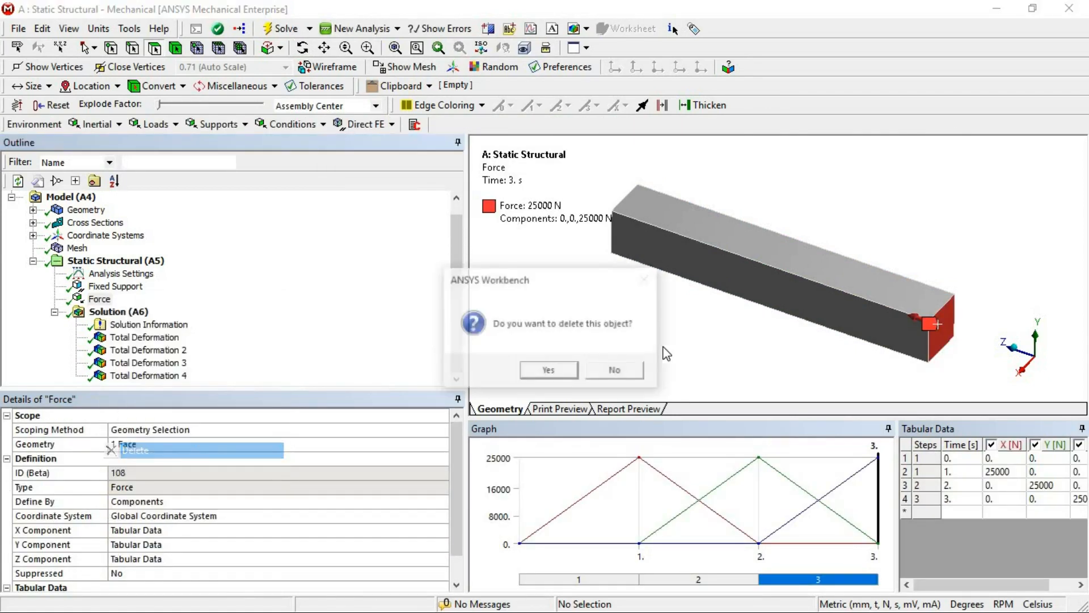
left_click(548, 369)
Step: Insert an Acceleration load under Static Structural and bring up its details
right_click(142, 274)
mouse_move(178, 287)
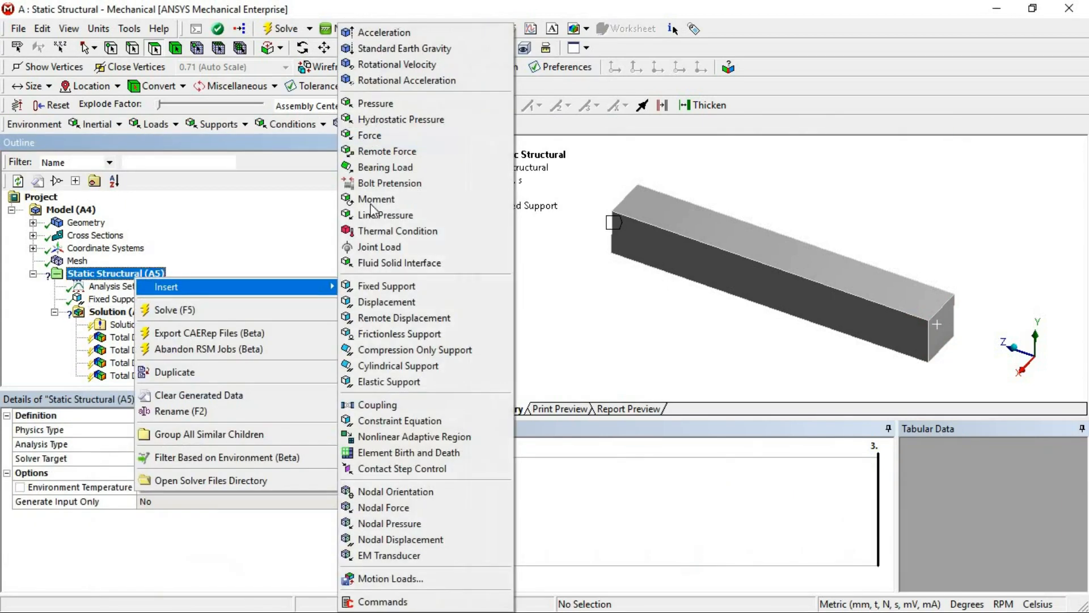
left_click(559, 29)
left_click(120, 274)
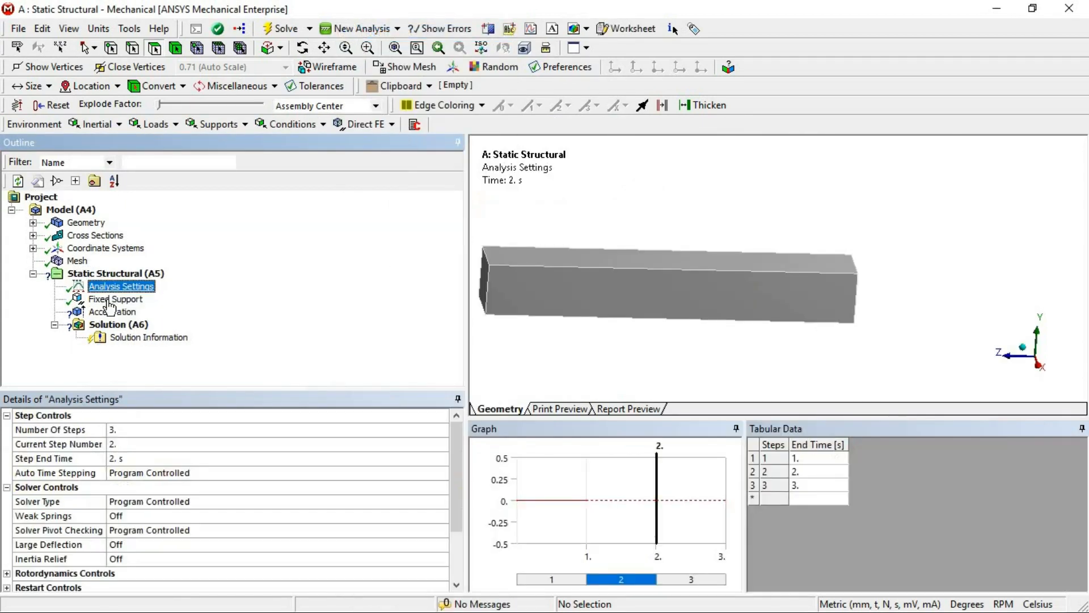
left_click(110, 313)
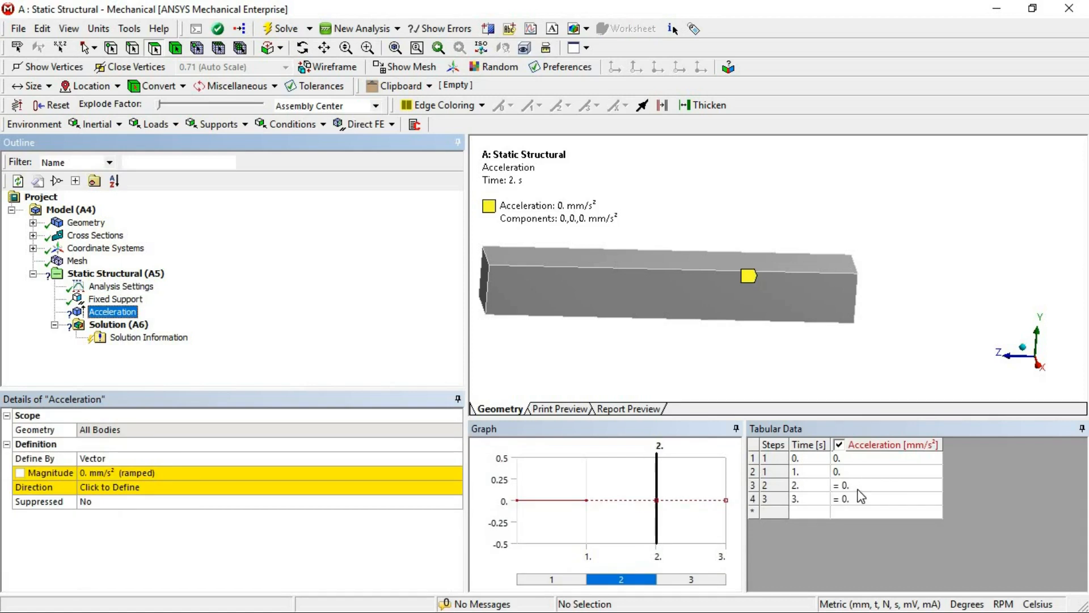
Step: Switch the units to Metric (m, kg, N, s, V, A) and define the acceleration by Components
left_click(98, 29)
left_click(130, 44)
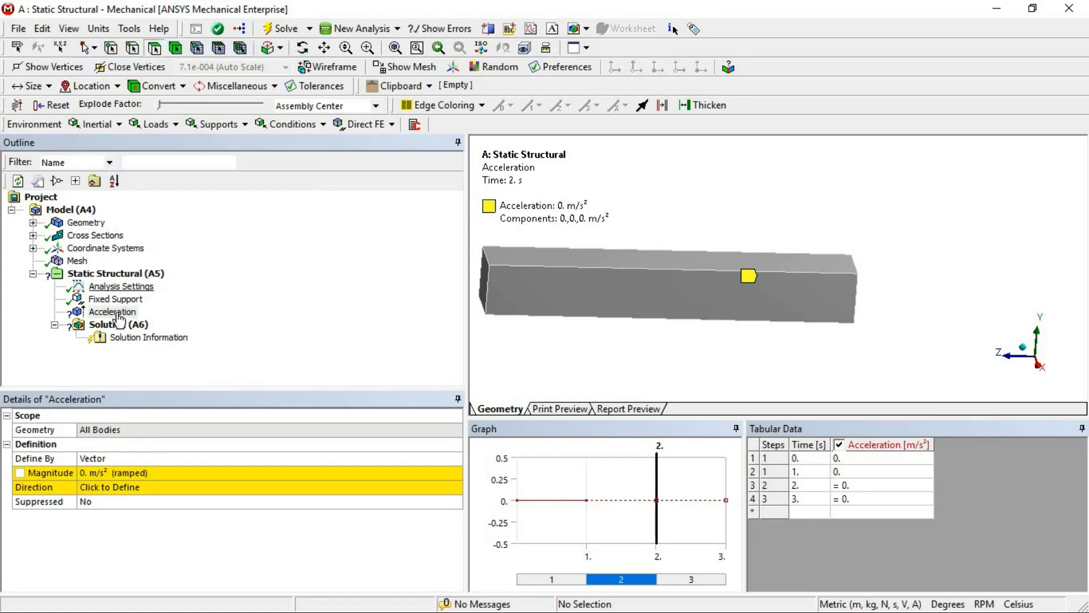
double_click(103, 456)
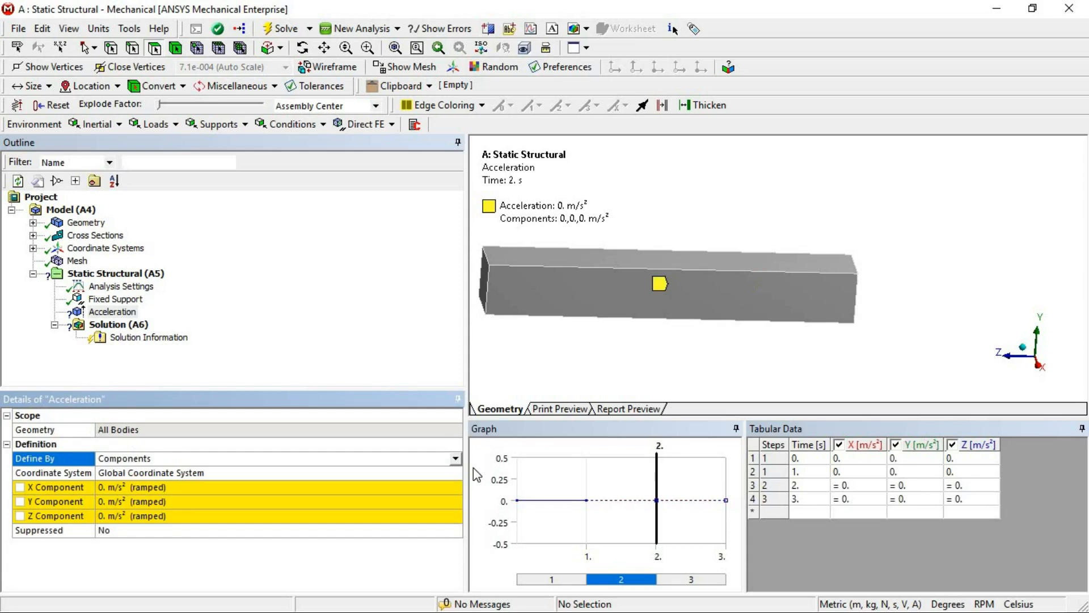
Step: Set the Y acceleration to 1000 m/s² at 1 s, 50 m/s² at 2 s and 700 m/s² at 3 s
left_click(893, 474)
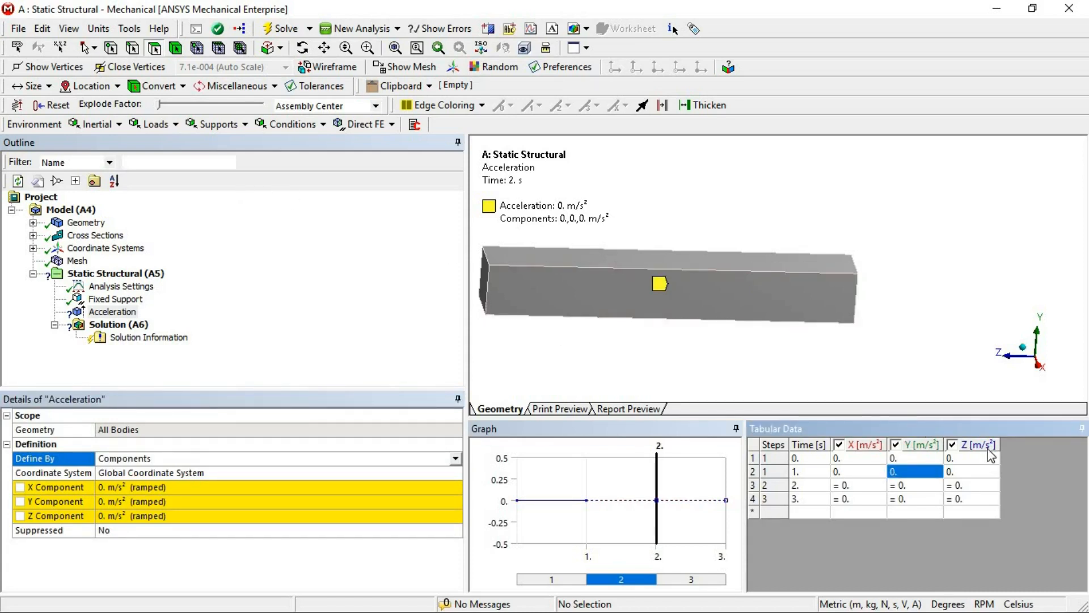
type("10")
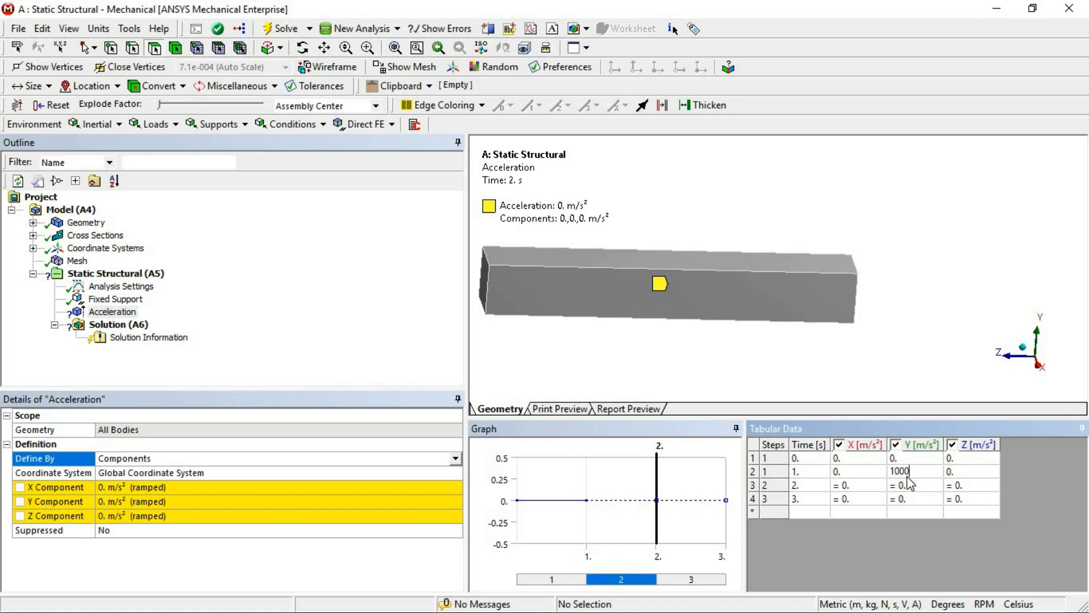
type("00")
left_click(911, 485)
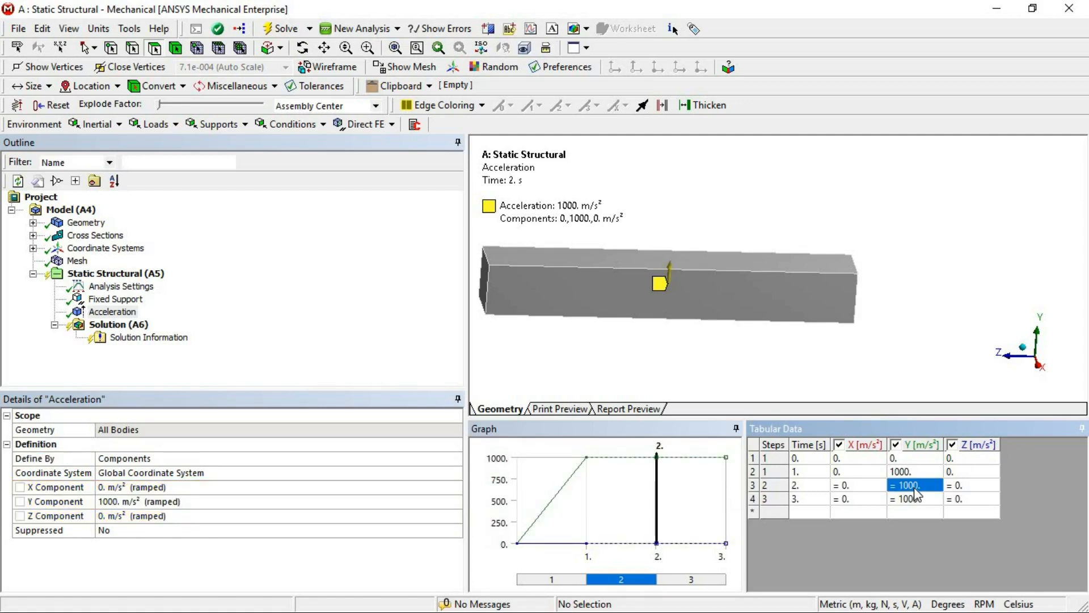
type("5")
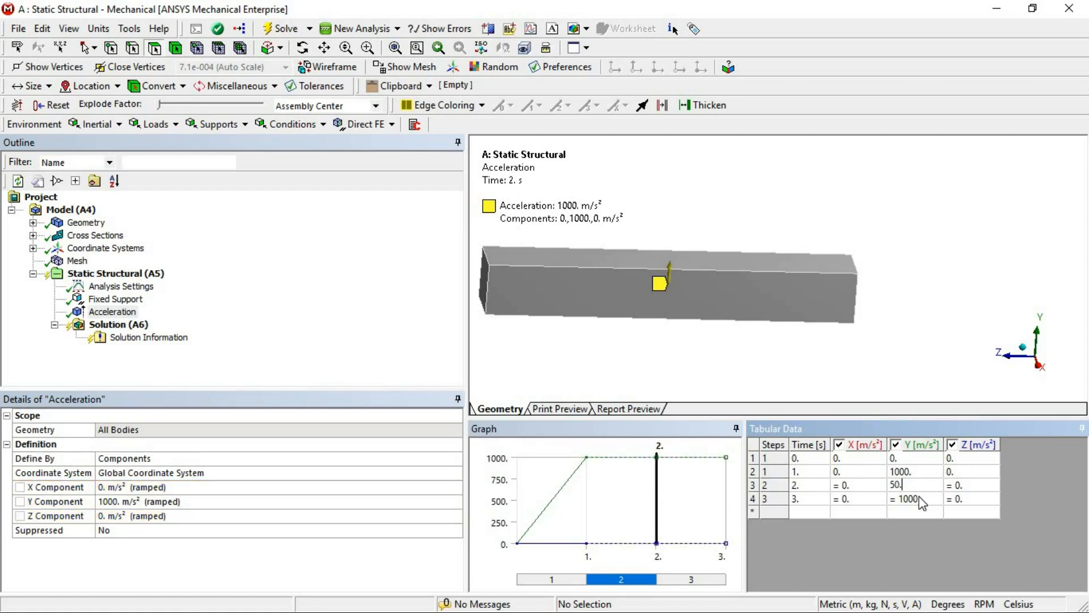
type("0.")
left_click(920, 499)
type("700")
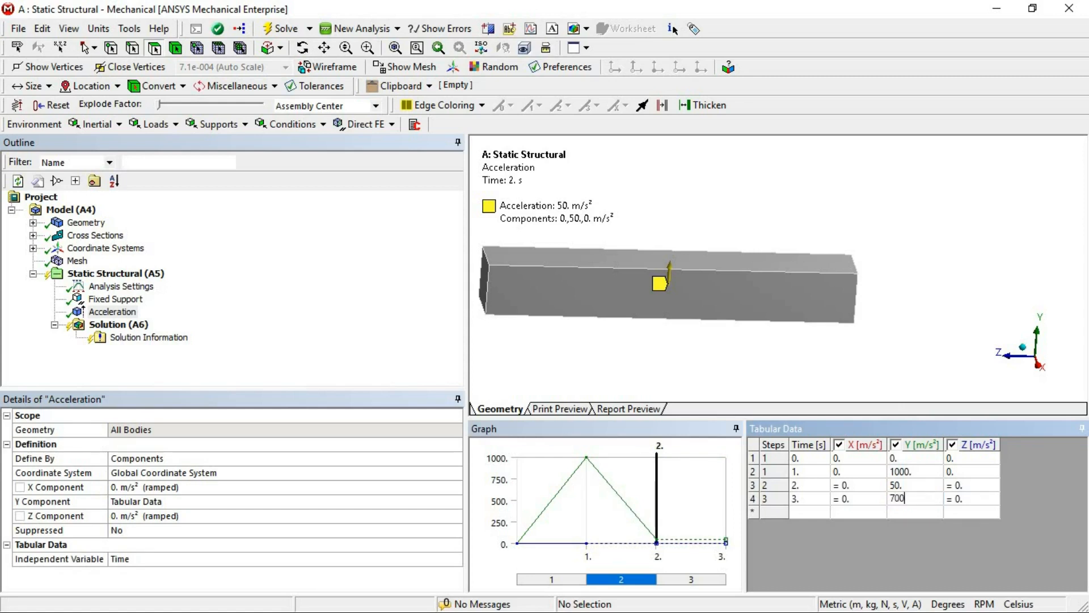
key("Tab")
Step: Compare the tabulated Y acceleration values of the three load steps
left_click(909, 486)
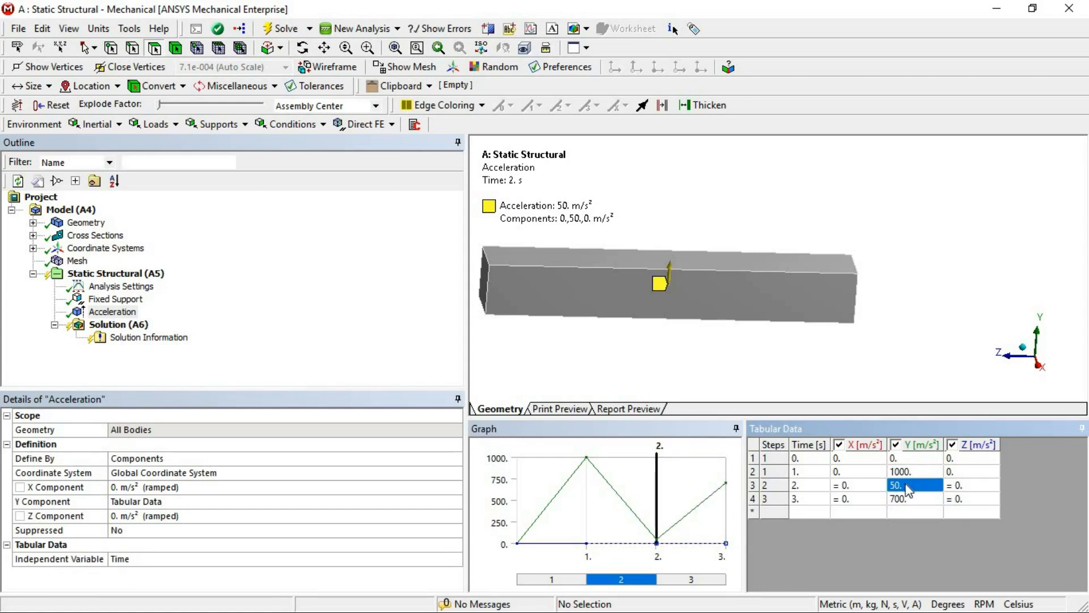
left_click(921, 470)
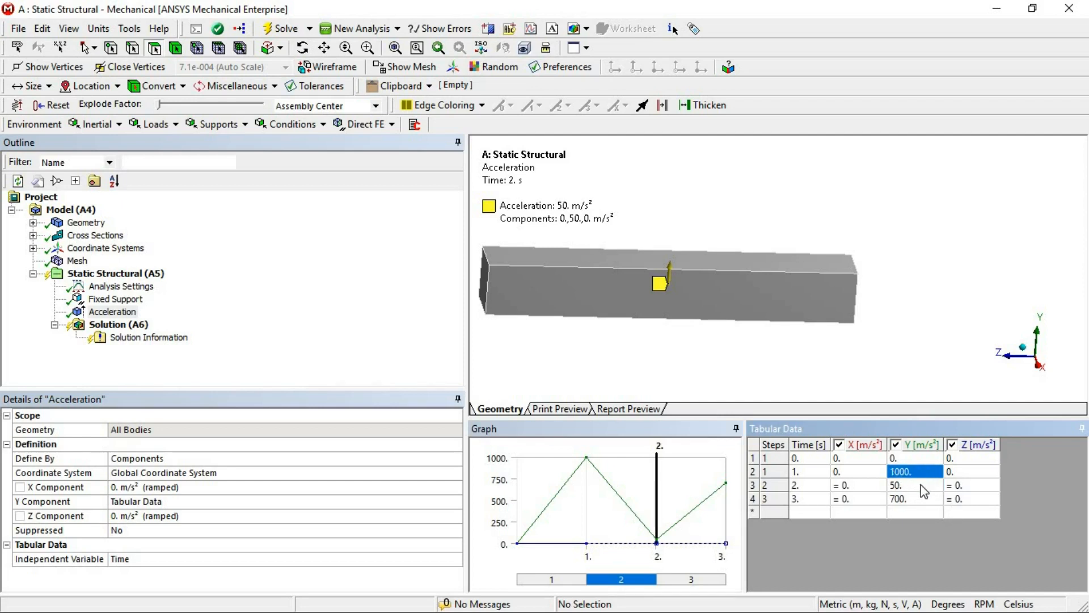
left_click(919, 490)
left_click(921, 499)
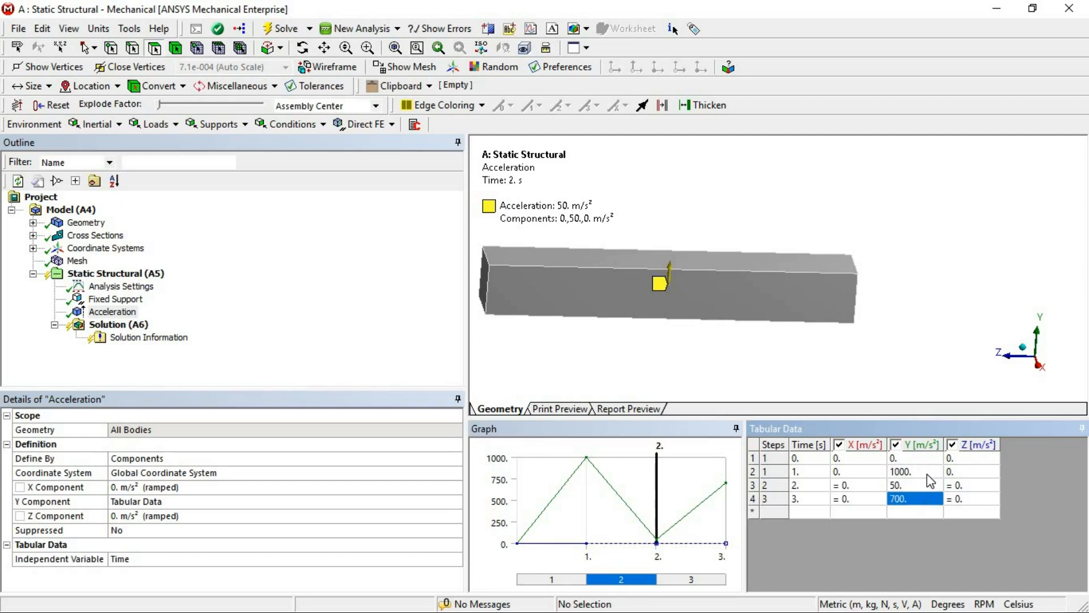
left_click(917, 477)
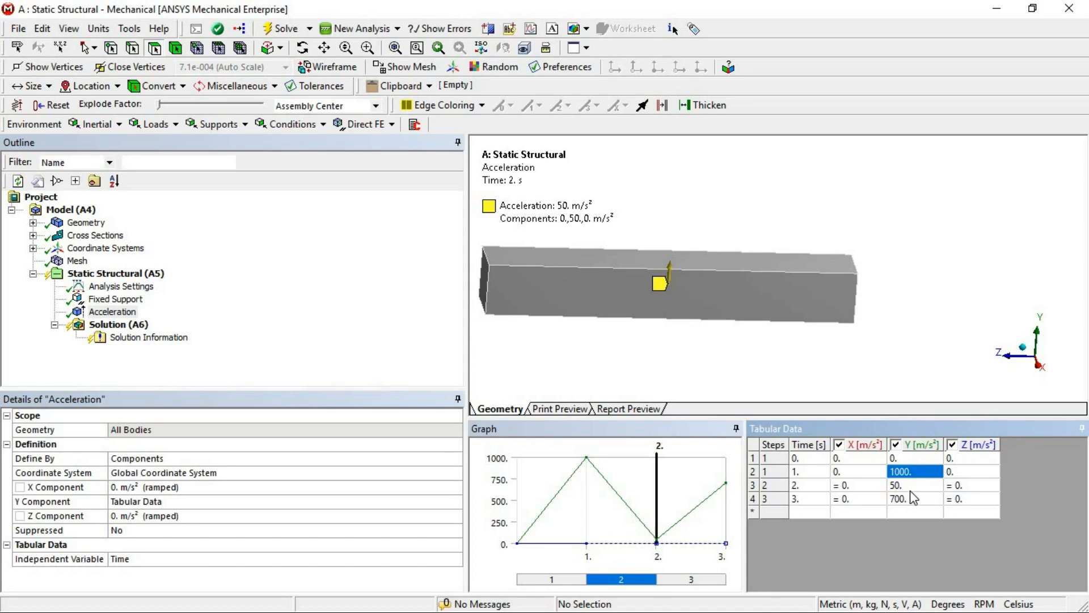
left_click(904, 486)
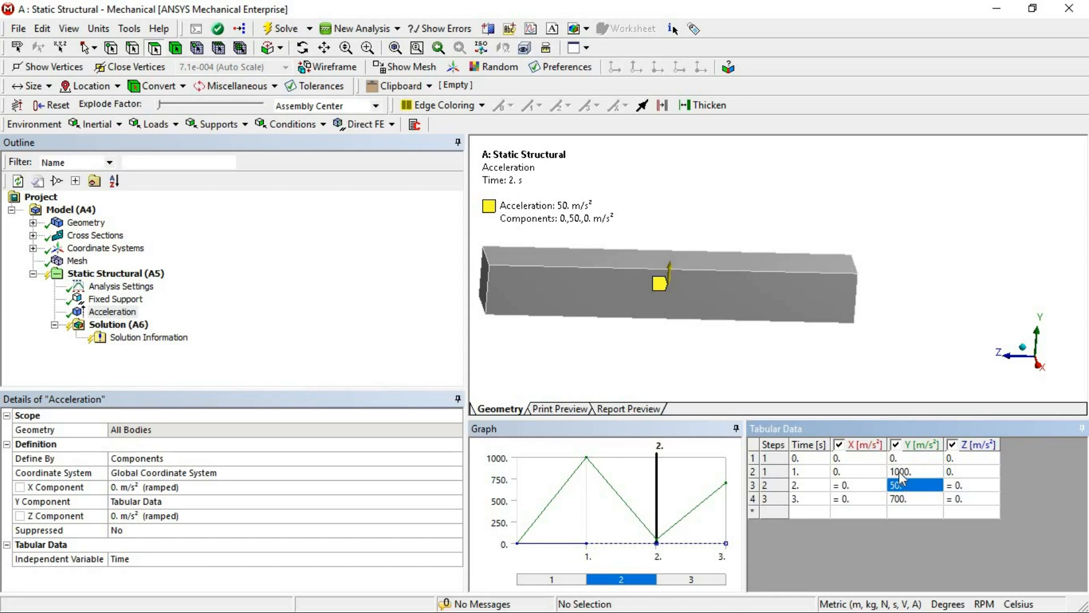
left_click(914, 476)
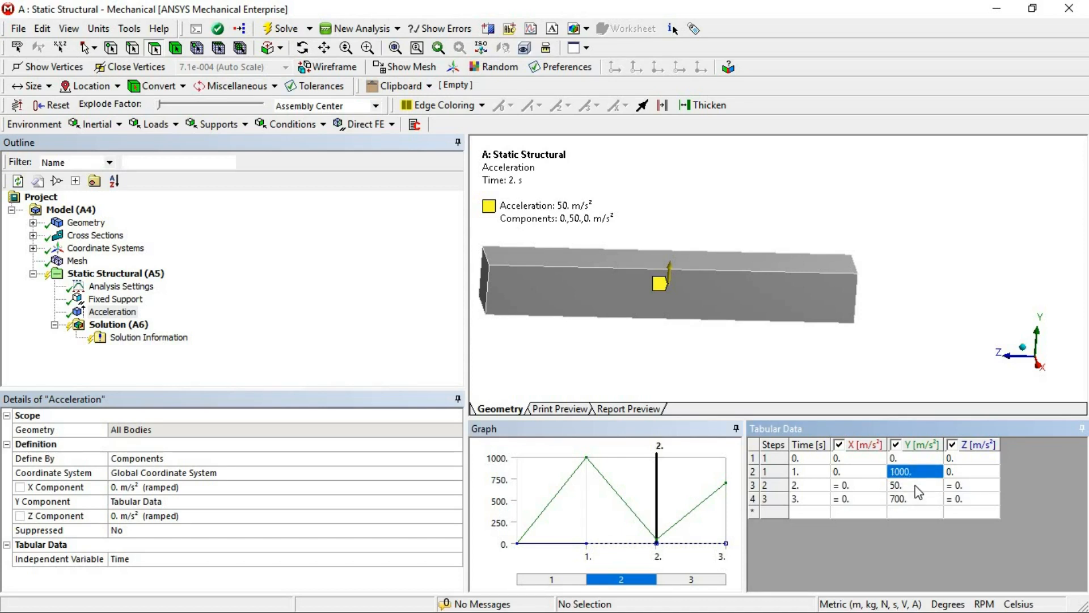
left_click(917, 489)
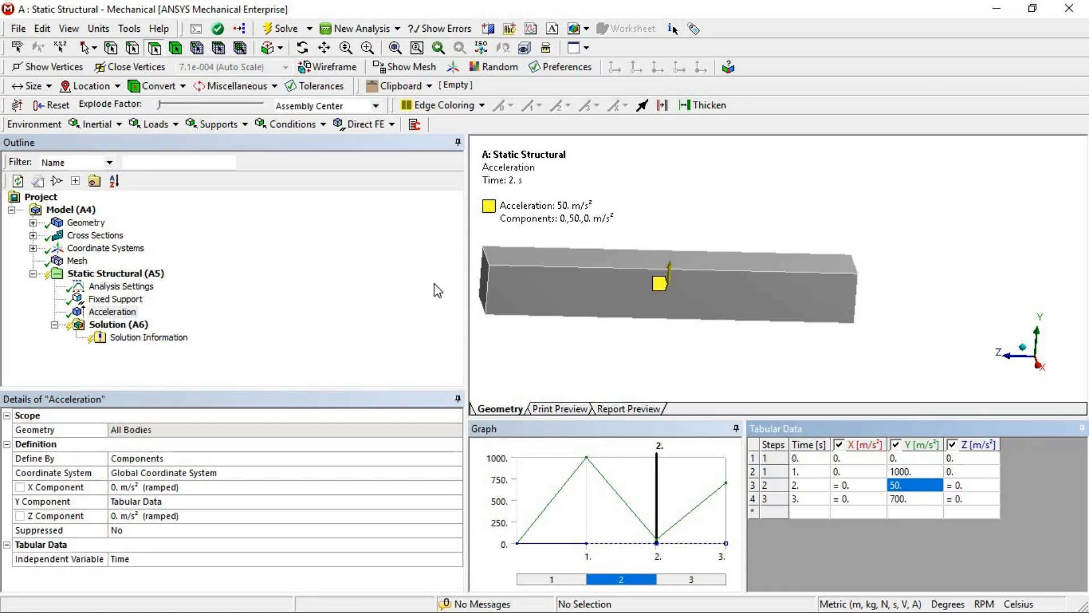
Step: Check the fixed support and acceleration, and solve the static structural analysis
left_click(115, 311)
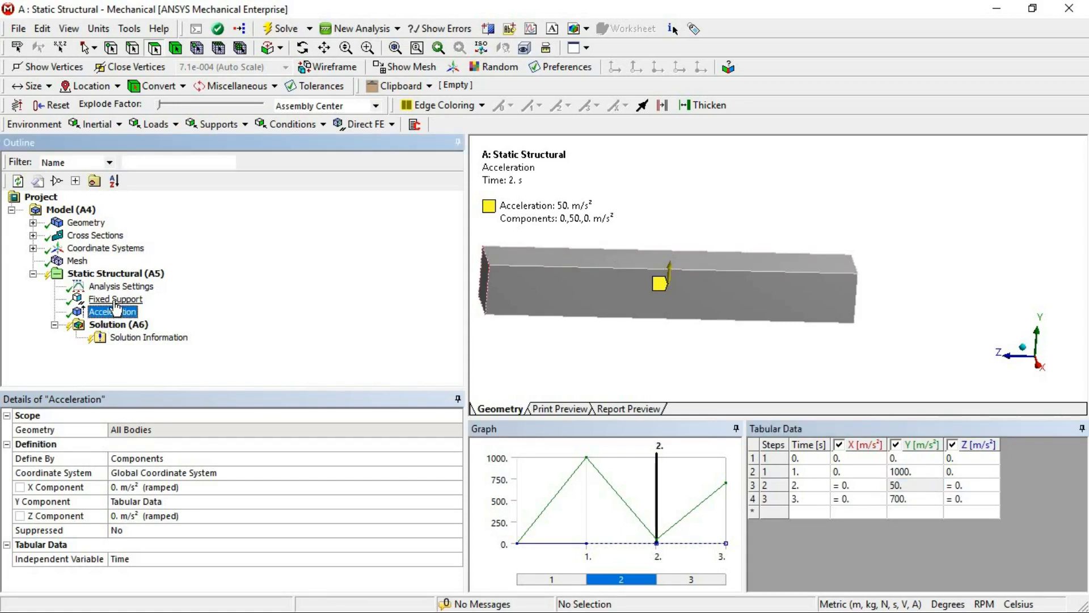
left_click(115, 301)
left_click(114, 313)
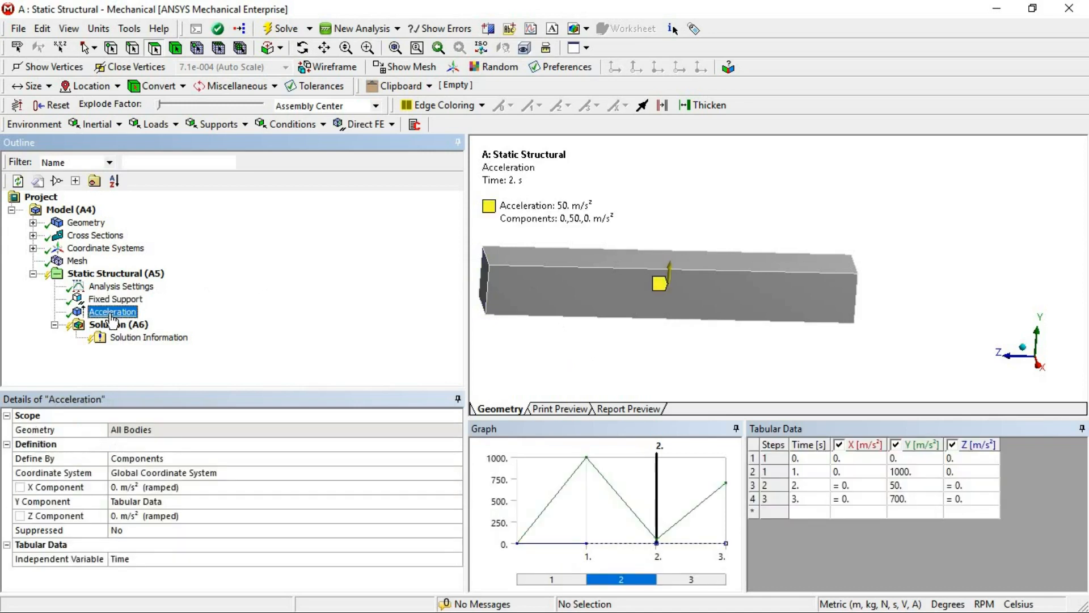
right_click(115, 324)
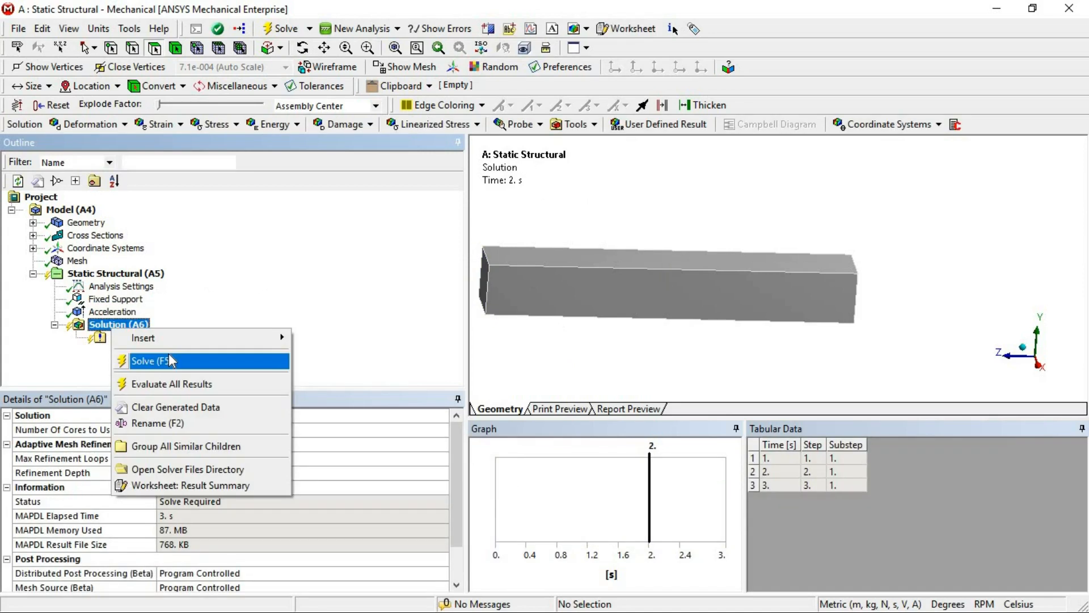
left_click(168, 356)
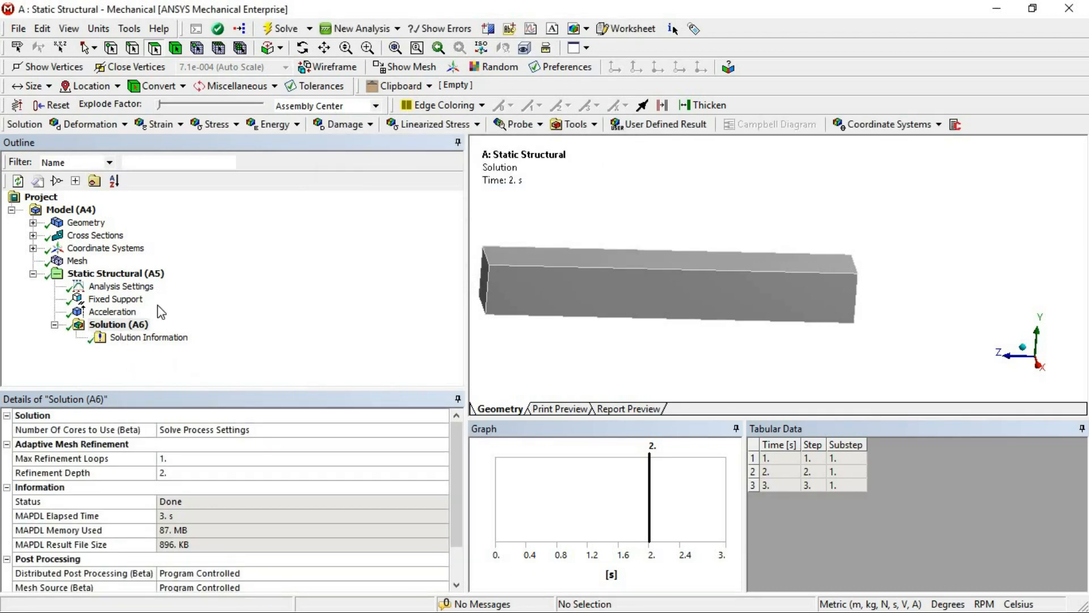
Step: Create total deformation results for all three load steps from the solution's result table
left_click(137, 325)
left_click_drag(835, 460, 837, 485)
right_click(837, 485)
left_click(925, 508)
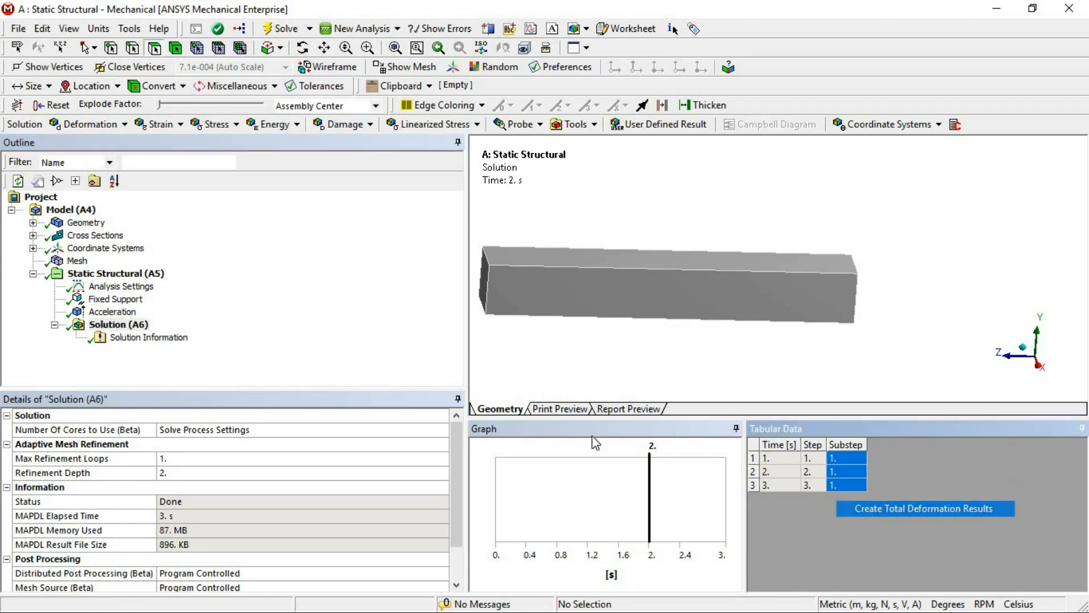
Step: Insert one more Total Deformation result under Solution and evaluate all results
right_click(136, 325)
mouse_move(181, 335)
mouse_move(397, 333)
left_click(481, 333)
right_click(126, 311)
left_click(174, 342)
Step: Display the first Total Deformation result without wireframe edges and set its deformation scale to 50
left_click(146, 338)
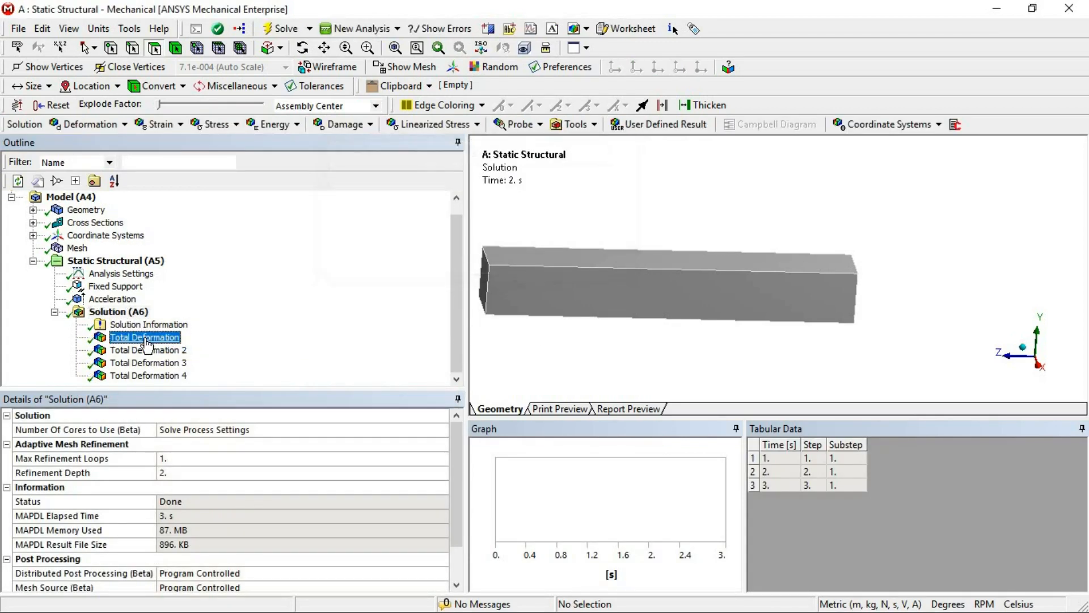
left_click(230, 124)
left_click(230, 141)
left_click(141, 125)
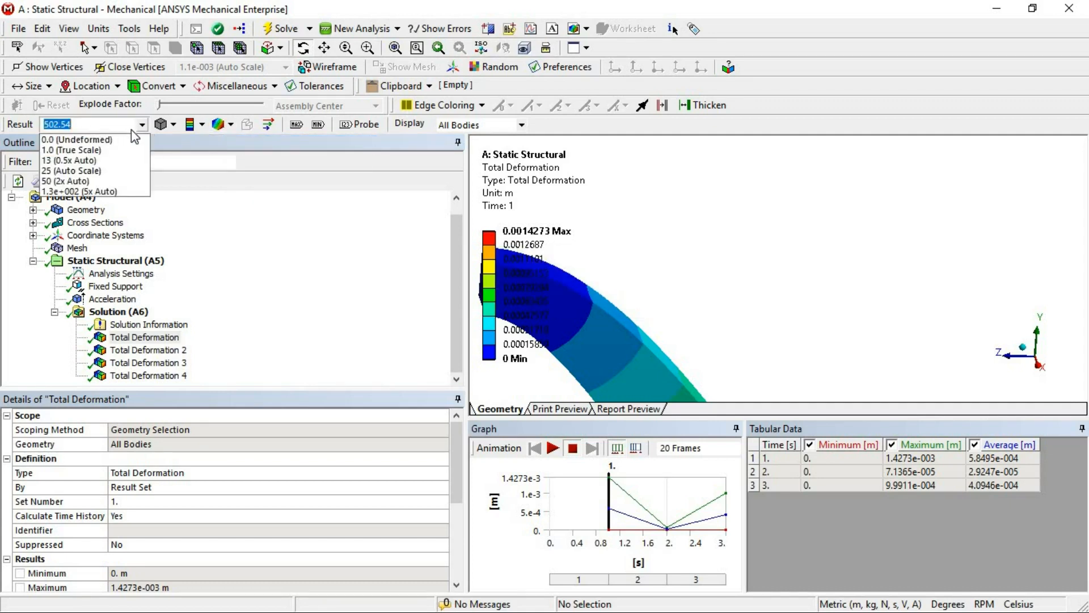
type("50")
key("Return")
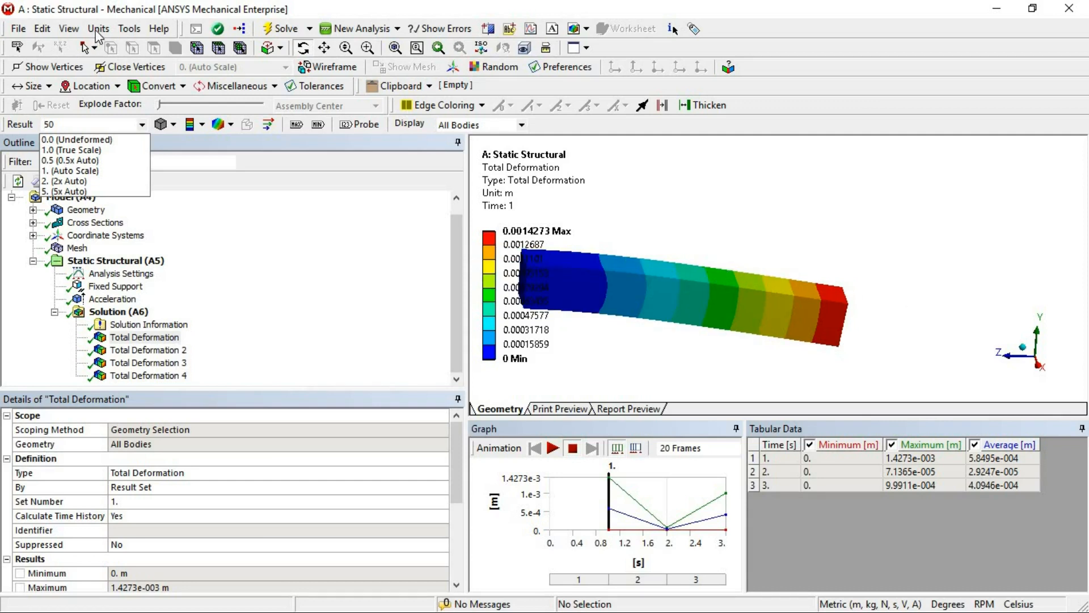
Step: Switch the unit system to Metric (mm, t, N, s, mV, mA) for the displayed deformation result
left_click(98, 30)
left_click(98, 30)
left_click(119, 95)
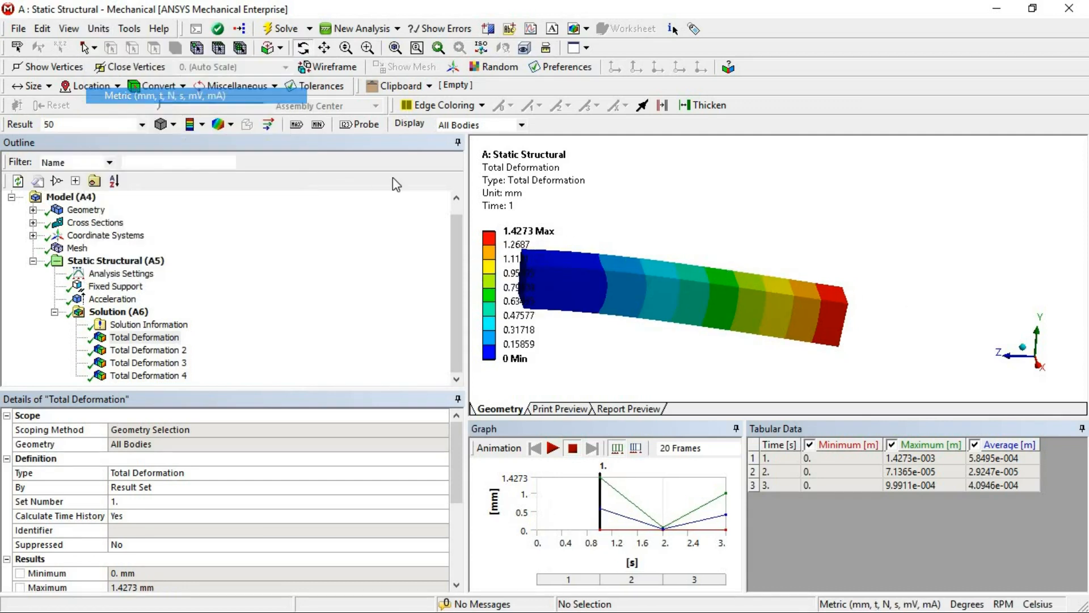
middle_click_drag(640, 251, 685, 258, "ctrl")
middle_click_drag(685, 259, 644, 269)
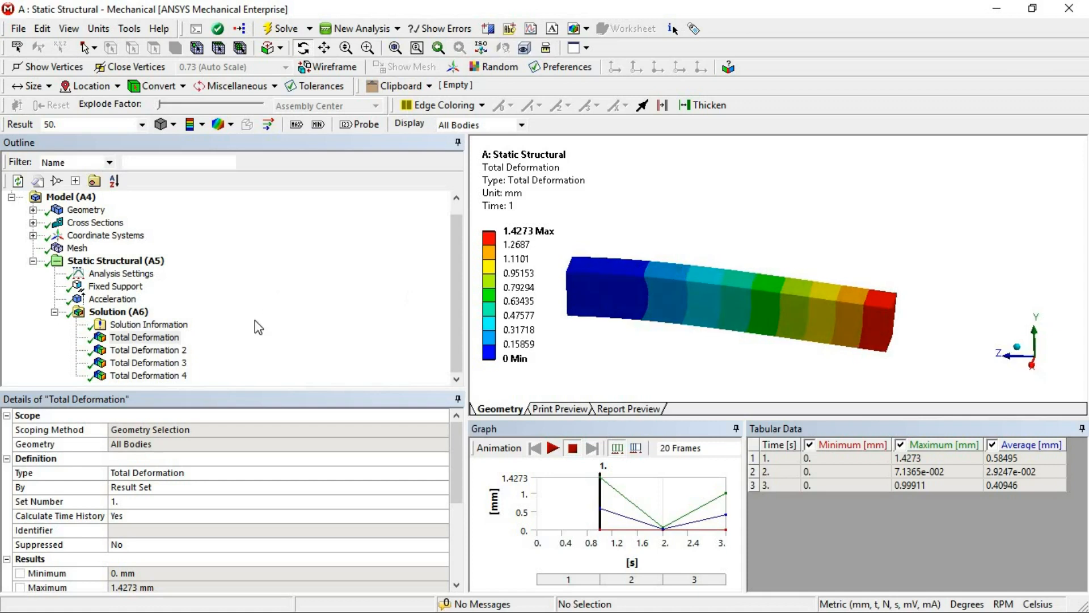
Step: Compare Total Deformation 2 with the first Total Deformation result and move the graph's time marker to load step 1
left_click(154, 356)
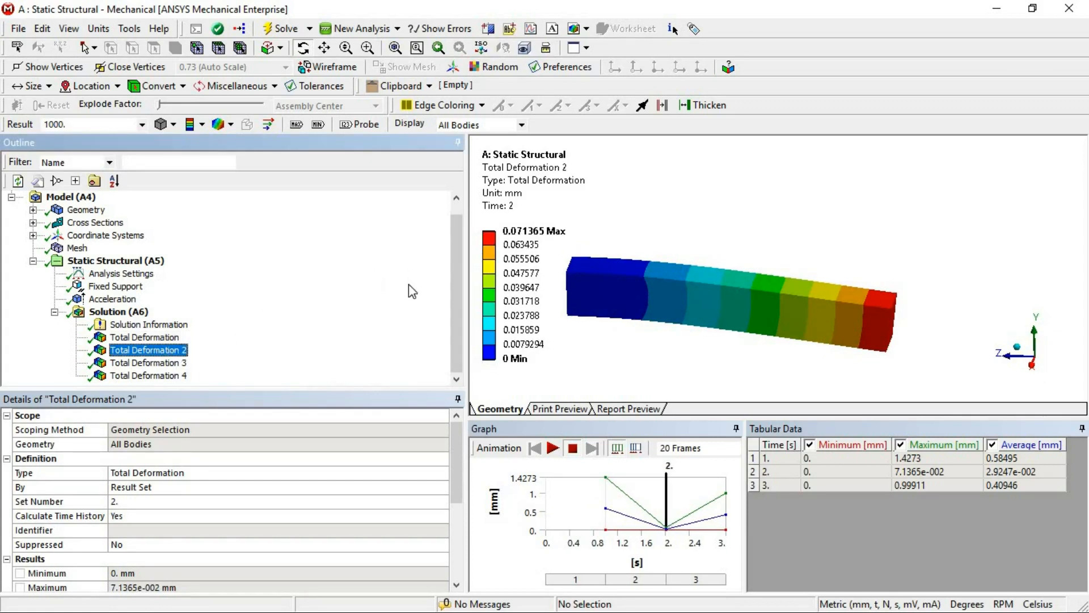
left_click(145, 337)
middle_click_drag(735, 328, 754, 294, "ctrl")
scroll(752, 292, "down", 1)
left_click_drag(658, 498, 604, 496)
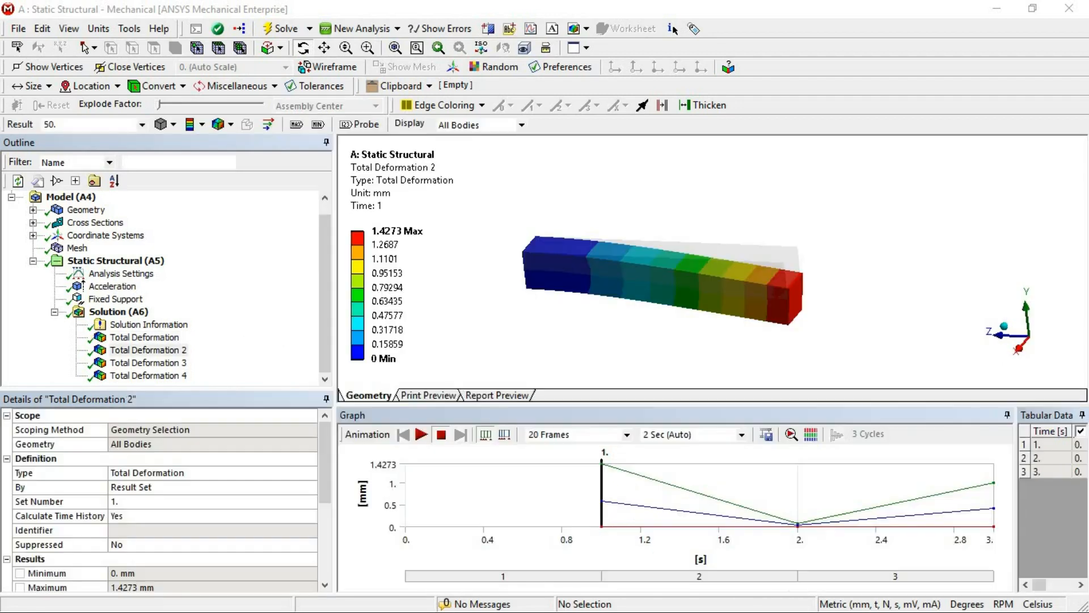
Step: Try to select the interval between 1 s and 2 s on the Total Deformation 2 graph
left_click(163, 339)
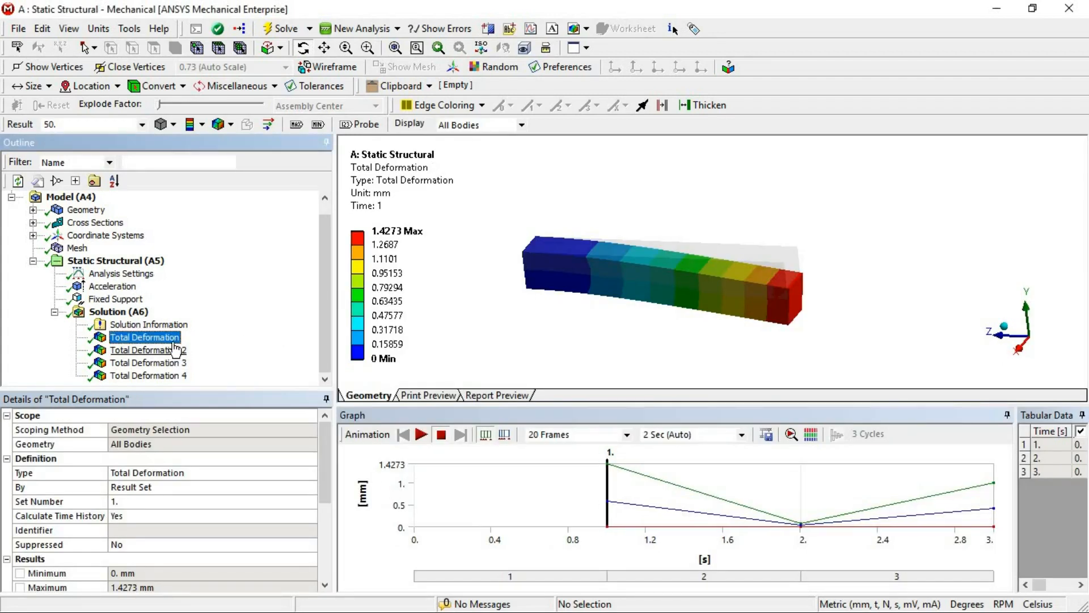
left_click(173, 352)
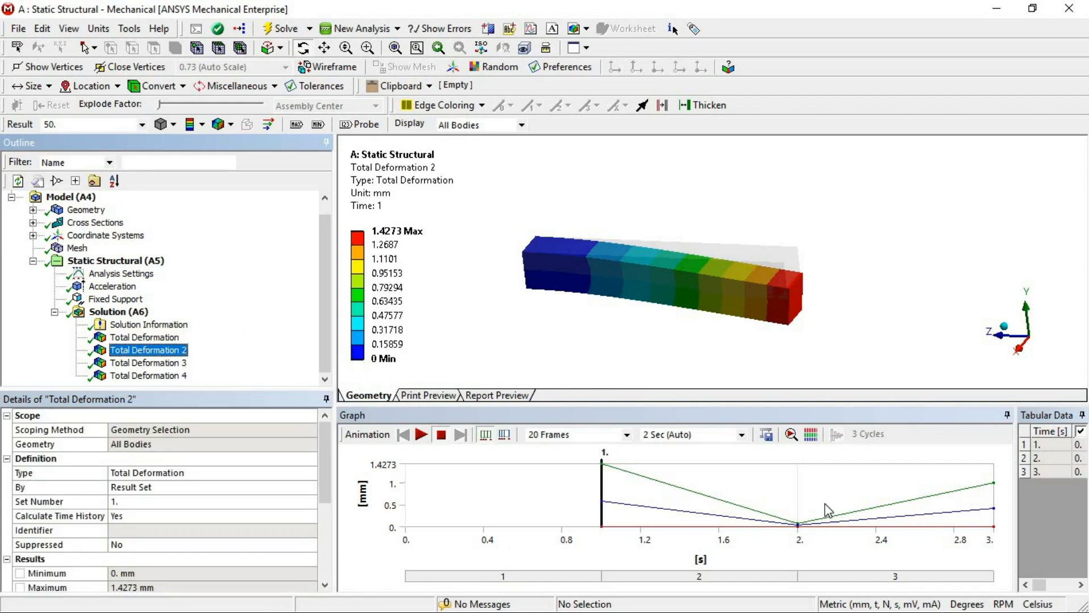
left_click_drag(786, 500, 597, 484)
left_click(604, 484)
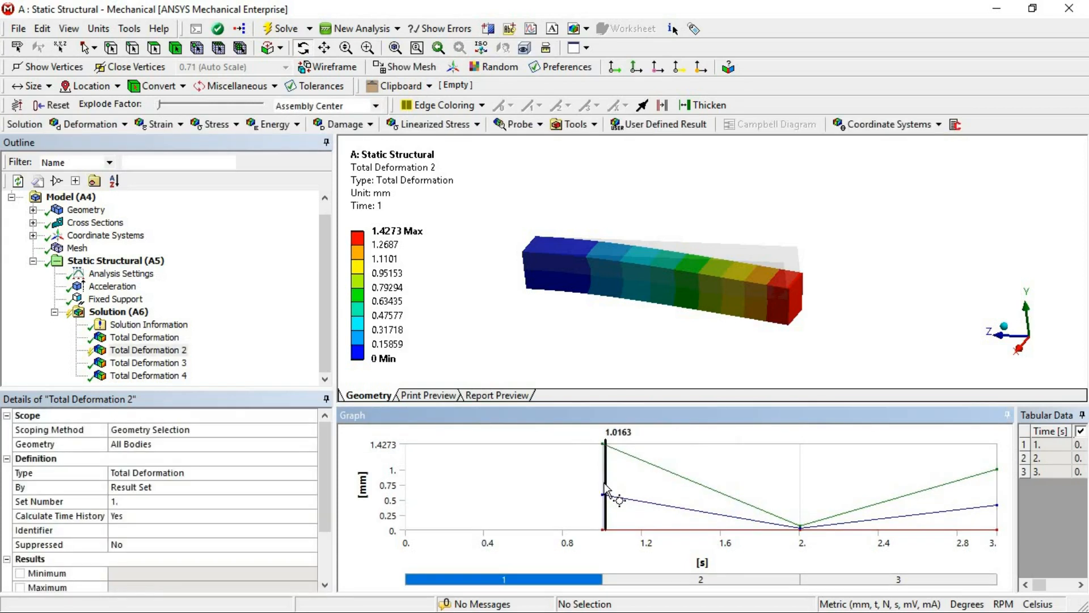
Step: Select the interval from about 1.05 s to 2 s on the Total Deformation 4 graph, animate it, and pause playback
left_click(148, 376)
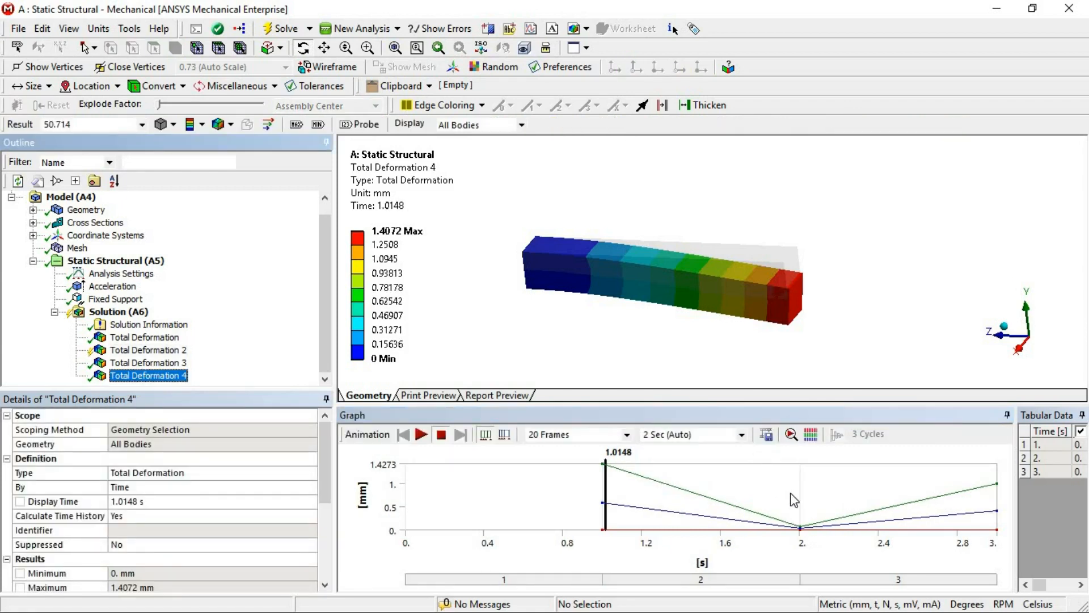
left_click_drag(798, 495, 612, 487)
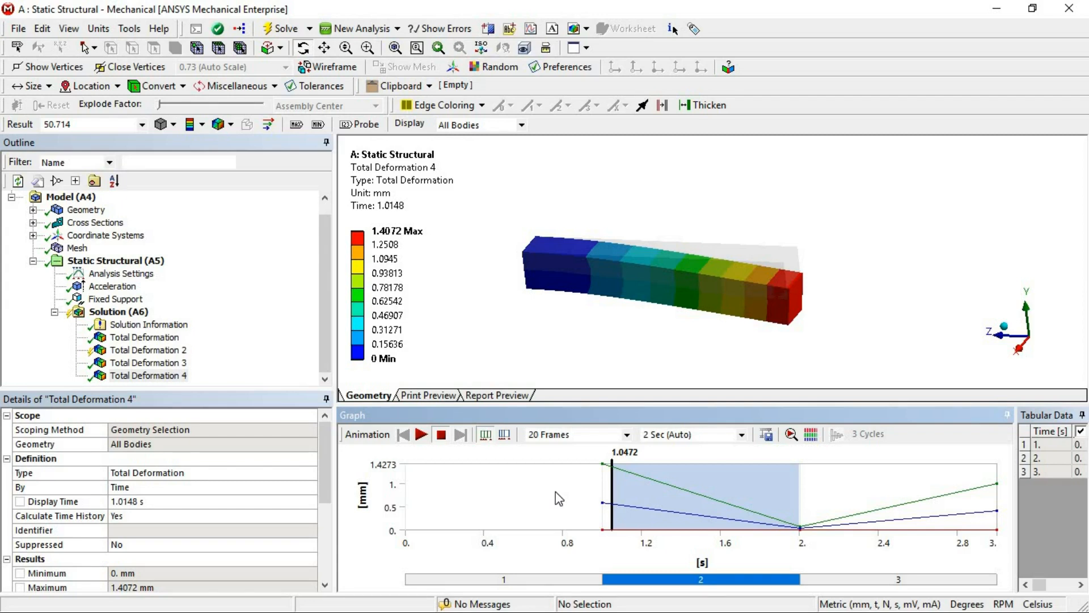
left_click(421, 435)
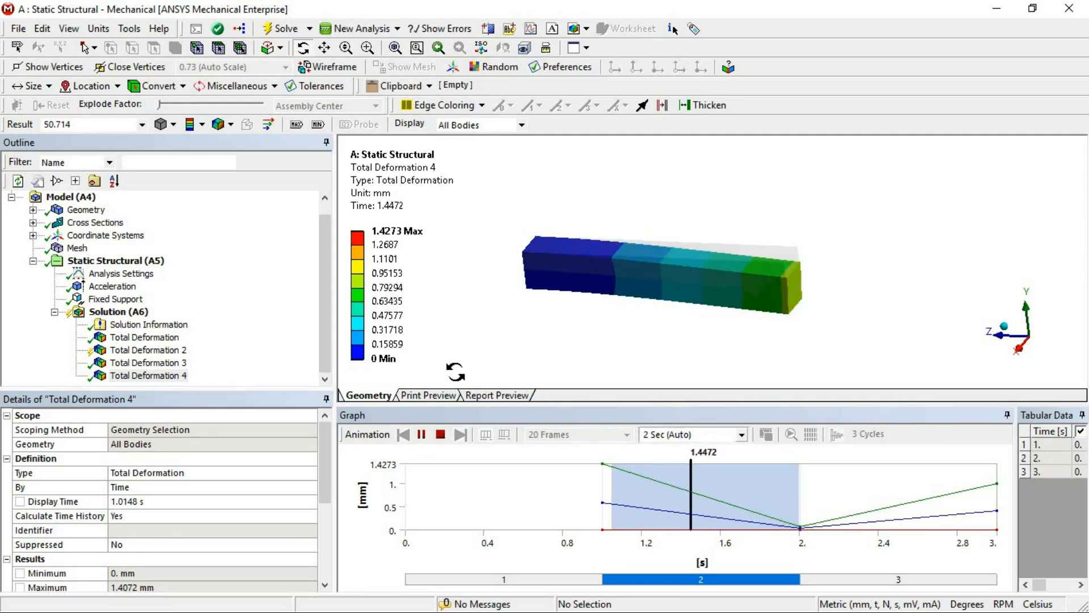
left_click(421, 436)
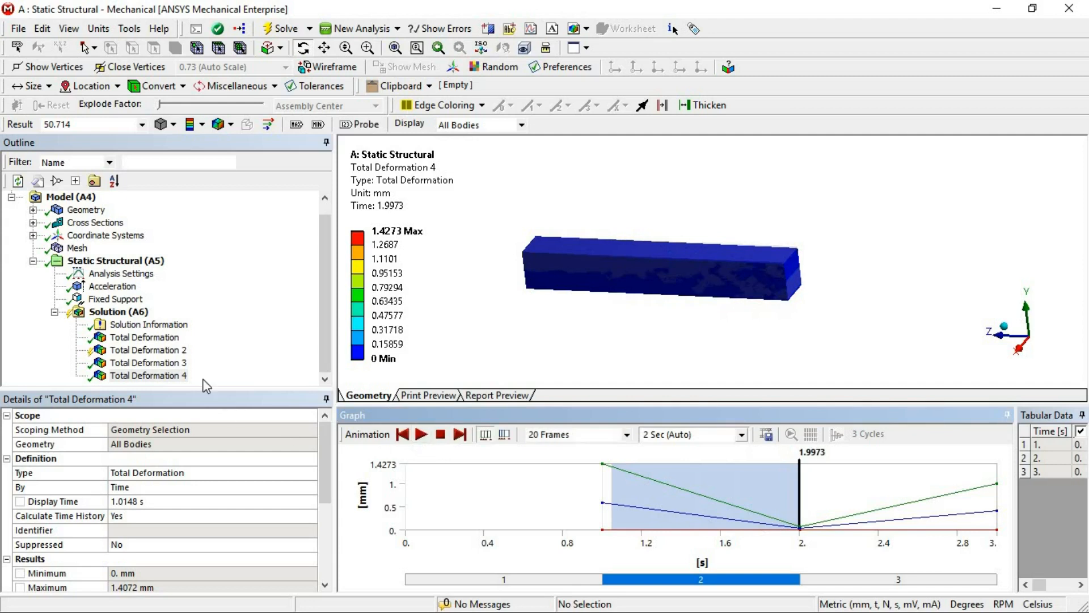
Step: Evaluate all results again to regenerate Total Deformation 2, and review the other total deformation results
left_click(148, 350)
right_click(154, 351)
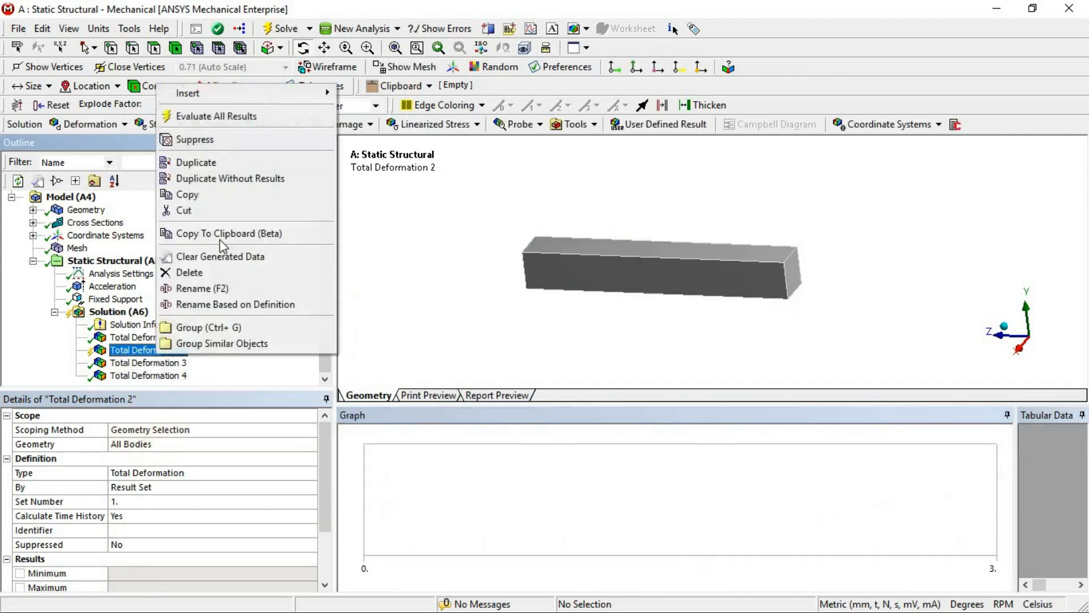
left_click(227, 126)
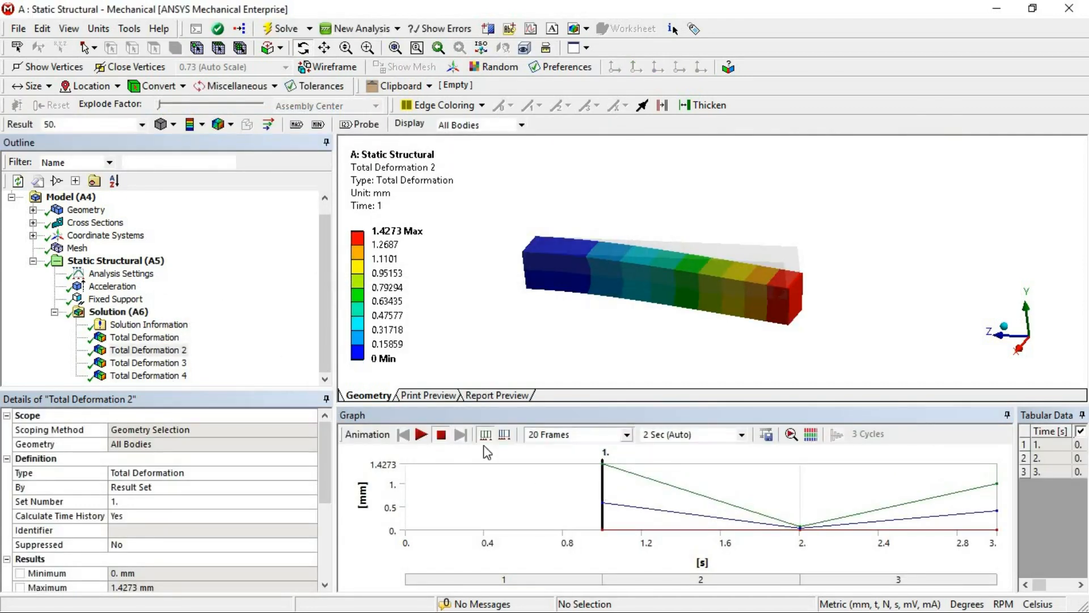
left_click(148, 363)
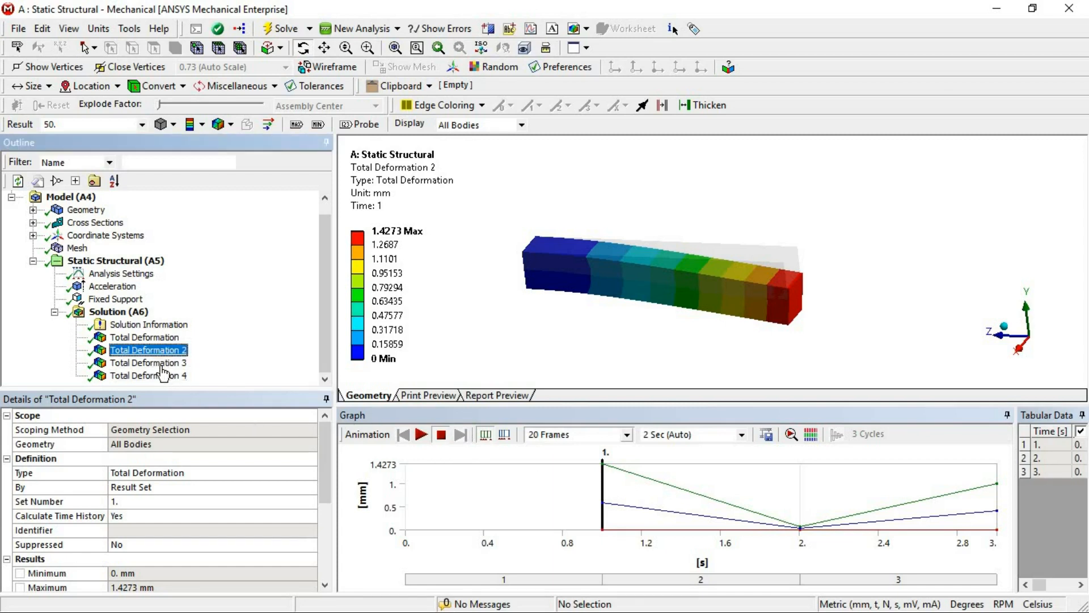
left_click(163, 375)
left_click(139, 325)
left_click(131, 338)
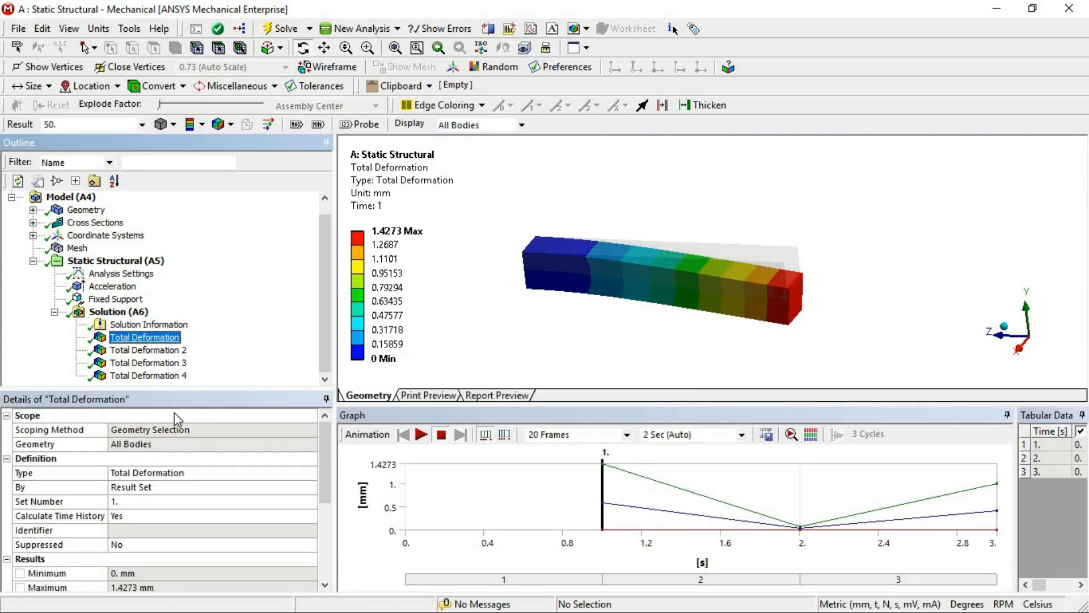
Step: Set the result set number of Total Deformation 2 to 2 and evaluate all results
left_click(146, 350)
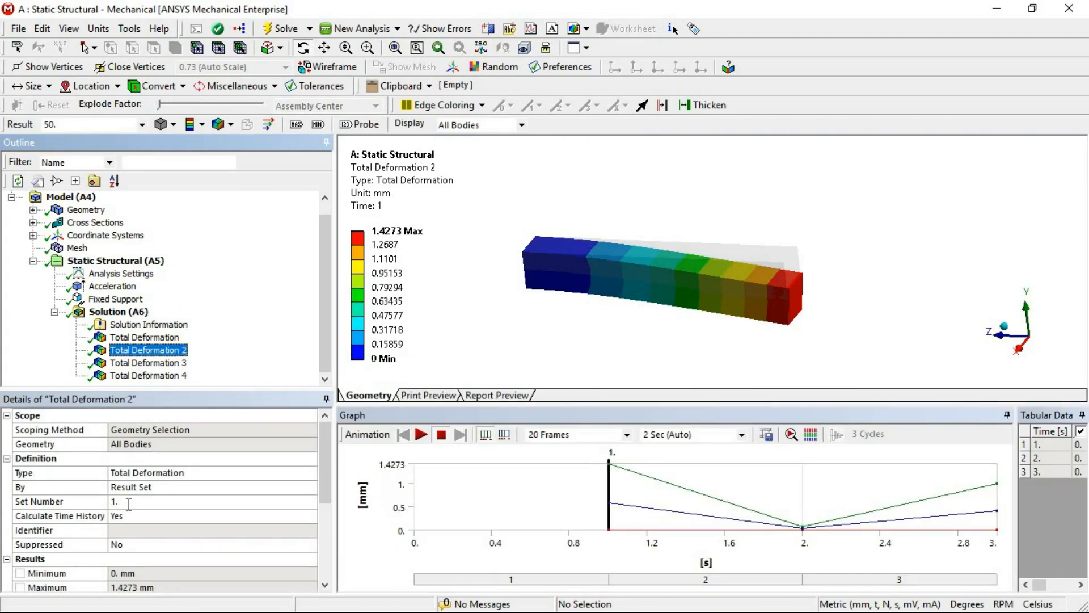
left_click(129, 503)
key("Return")
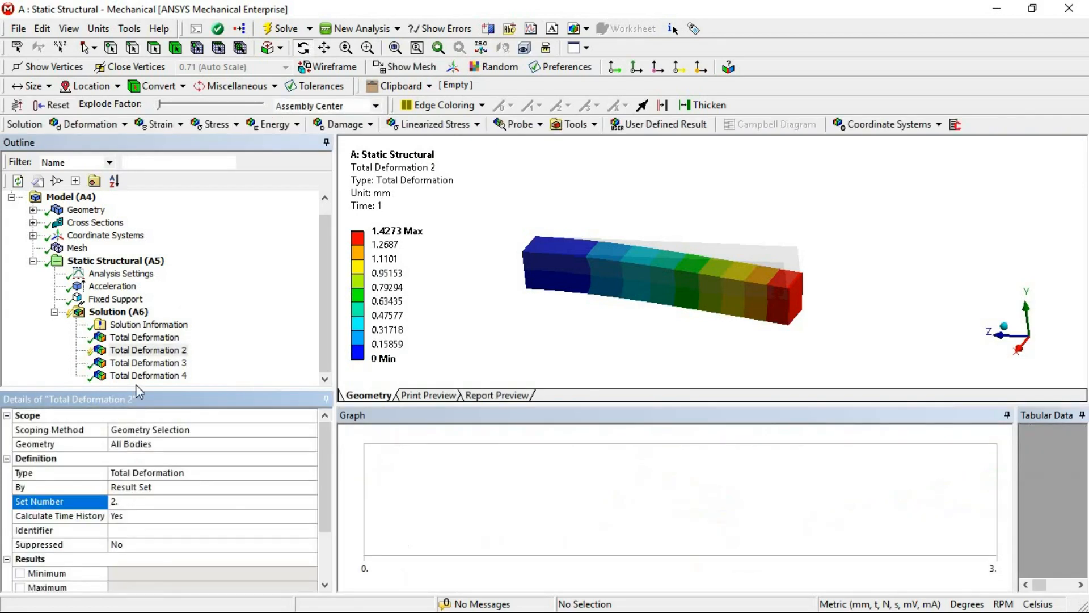
right_click(157, 350)
left_click(238, 114)
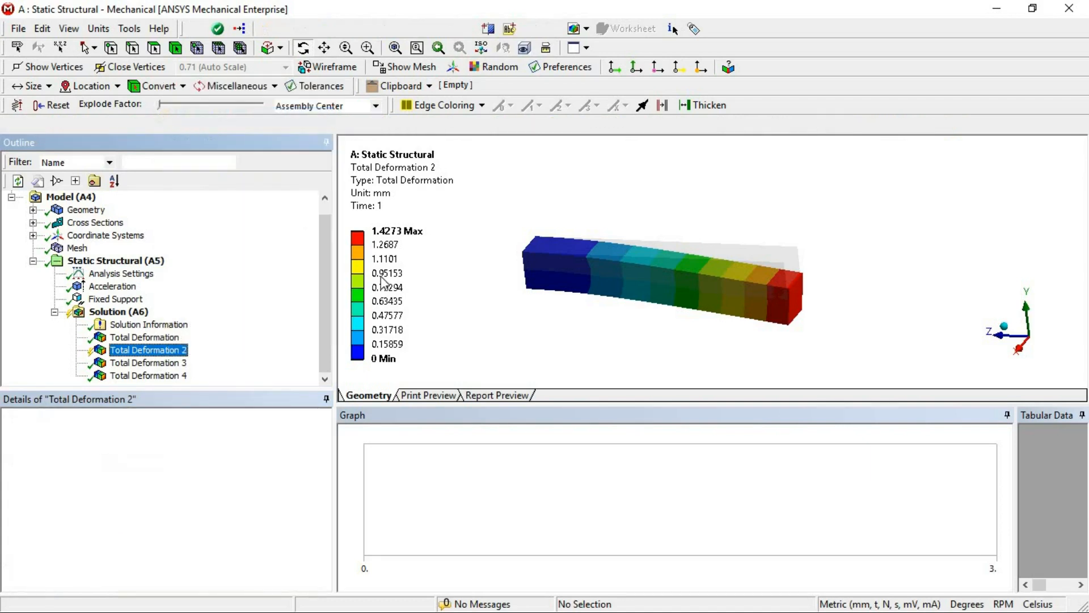
Step: Animate Total Deformation 2 over the interval from about 1.04 s to 2 s and pause playback
mouse_move(799, 485)
left_mouse_down()
mouse_move(729, 497)
mouse_move(614, 490)
left_mouse_up()
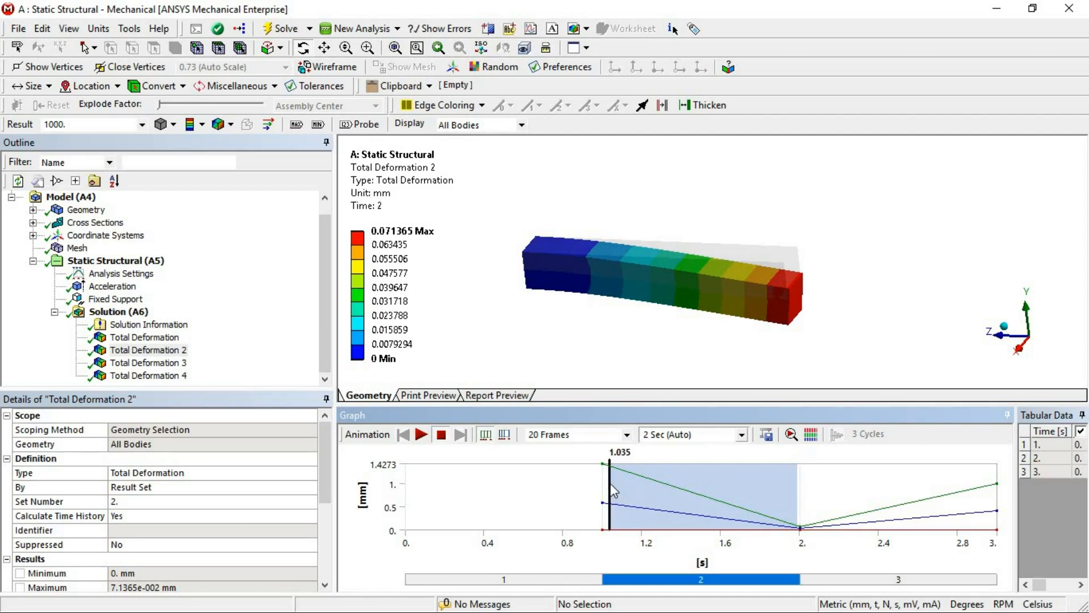
left_click(419, 437)
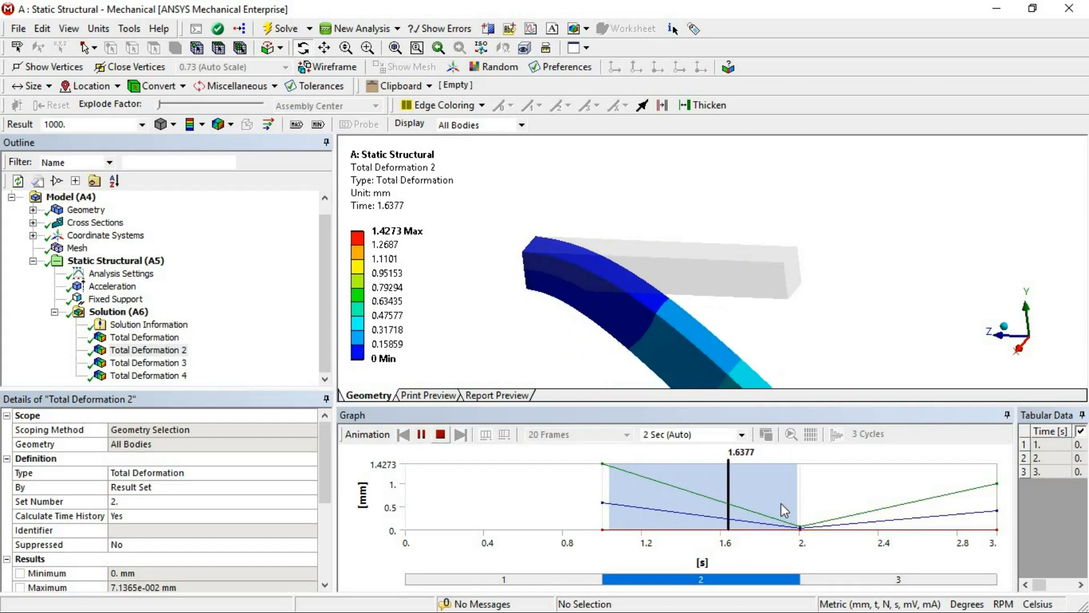
left_click(420, 436)
Step: Return to Total Deformation 2 and try once more to select the load step 2 interval on its graph
left_click(149, 350)
left_click(155, 363)
left_click(165, 352)
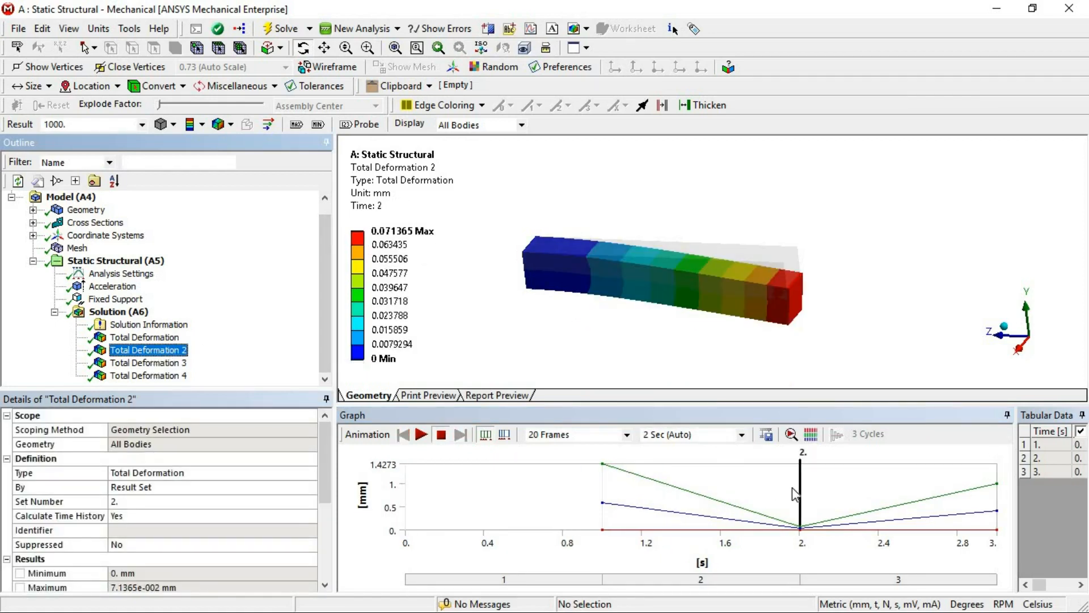
left_click_drag(801, 487, 606, 491)
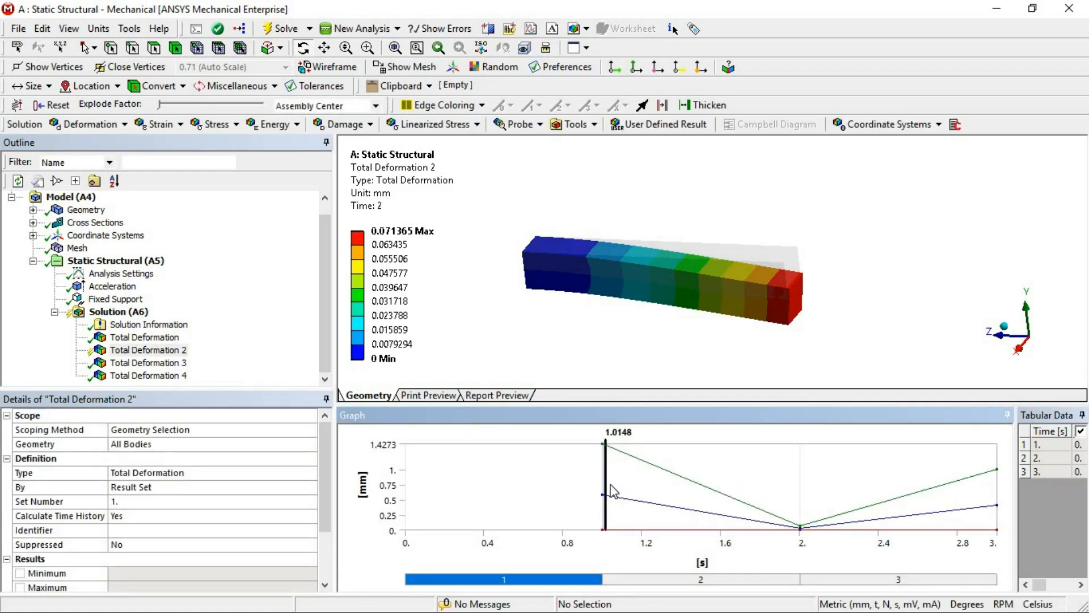
left_click_drag(677, 495, 797, 482)
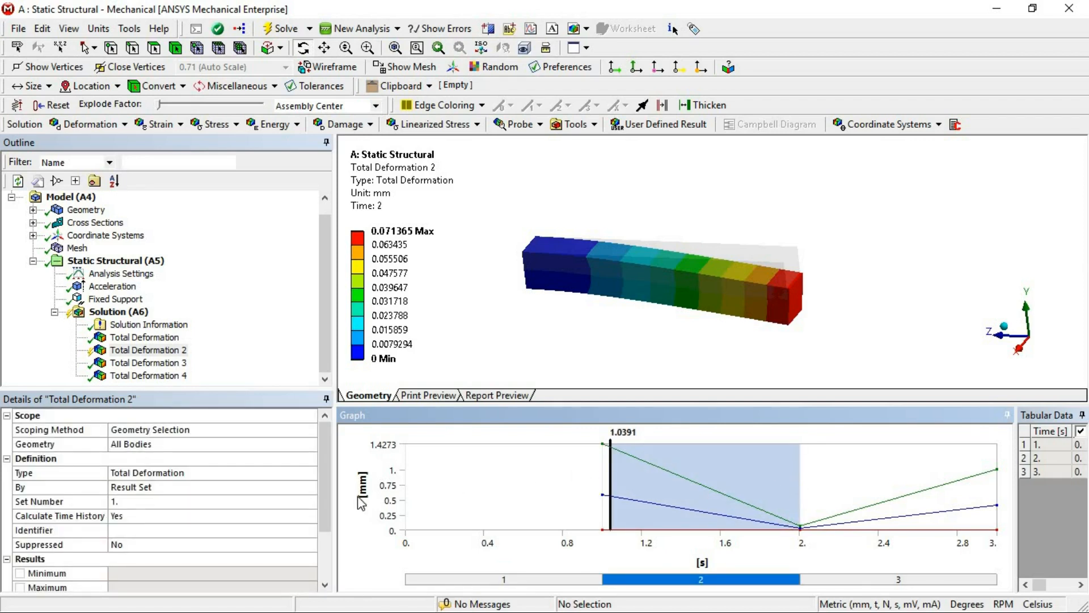
Step: Animate Total Deformation 4 across load step 2, starting the selected graph interval at about 1.04 s
left_click(172, 380)
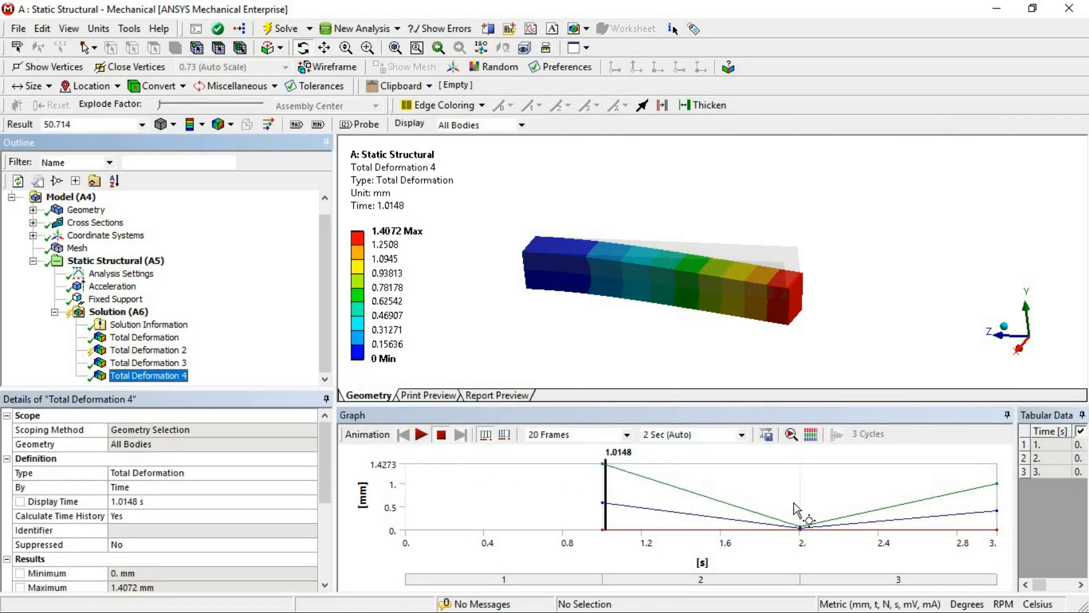
left_click_drag(709, 504, 618, 491)
left_click(611, 493)
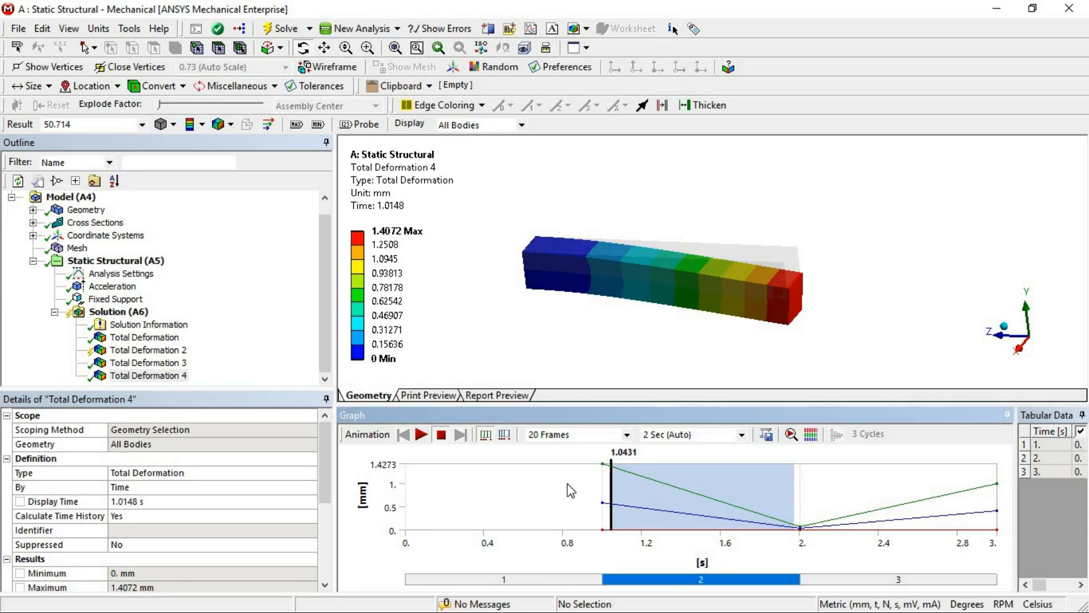
left_click(422, 436)
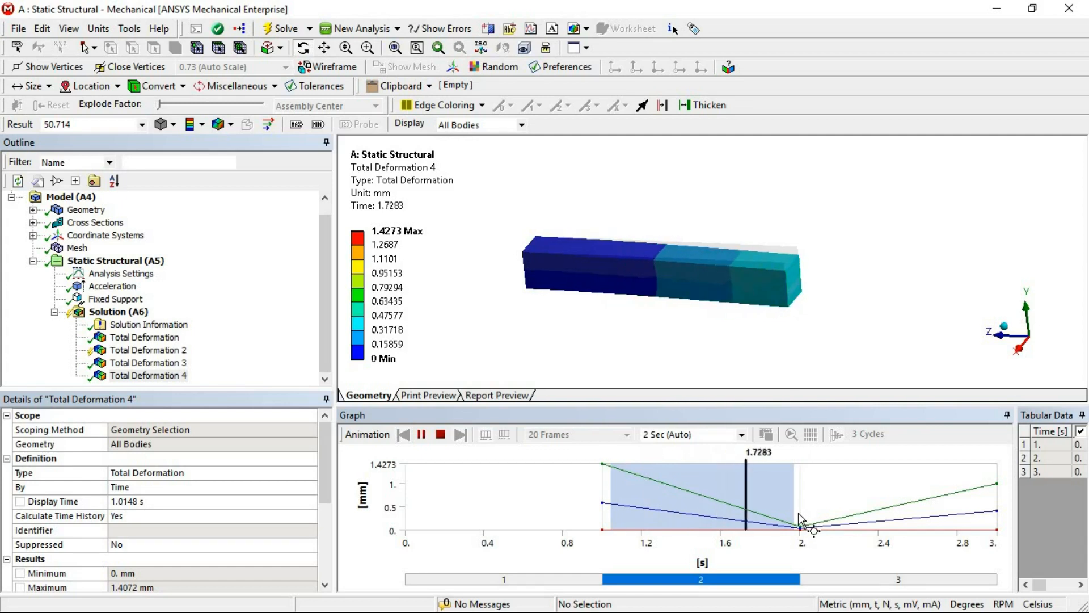
Step: Select the load step 3 interval on the Total Deformation 3 graph and play its animation
left_click(165, 362)
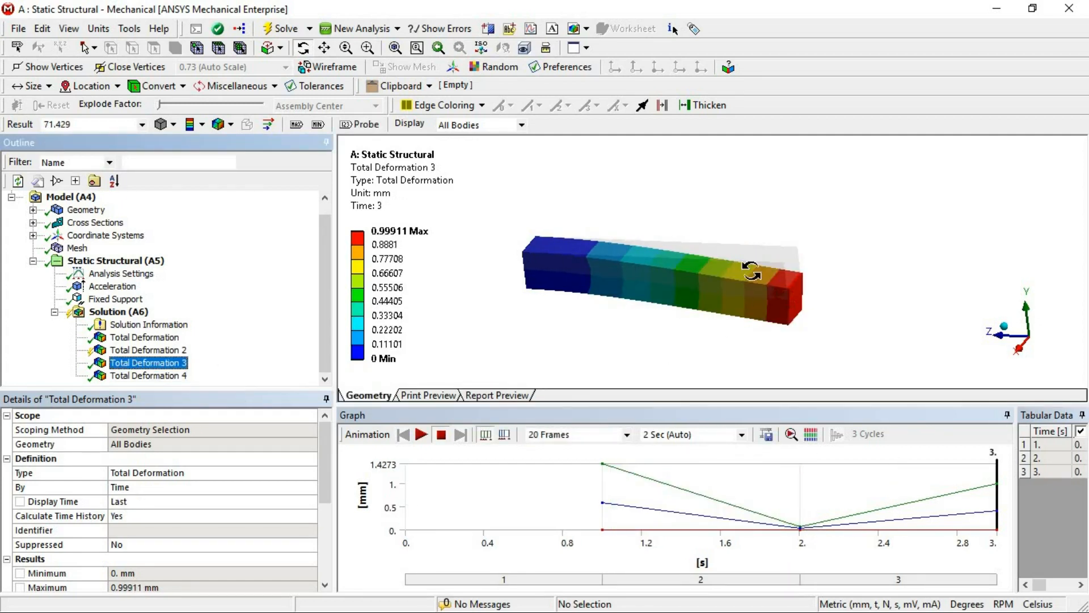
left_click_drag(997, 479, 809, 486)
left_click(420, 435)
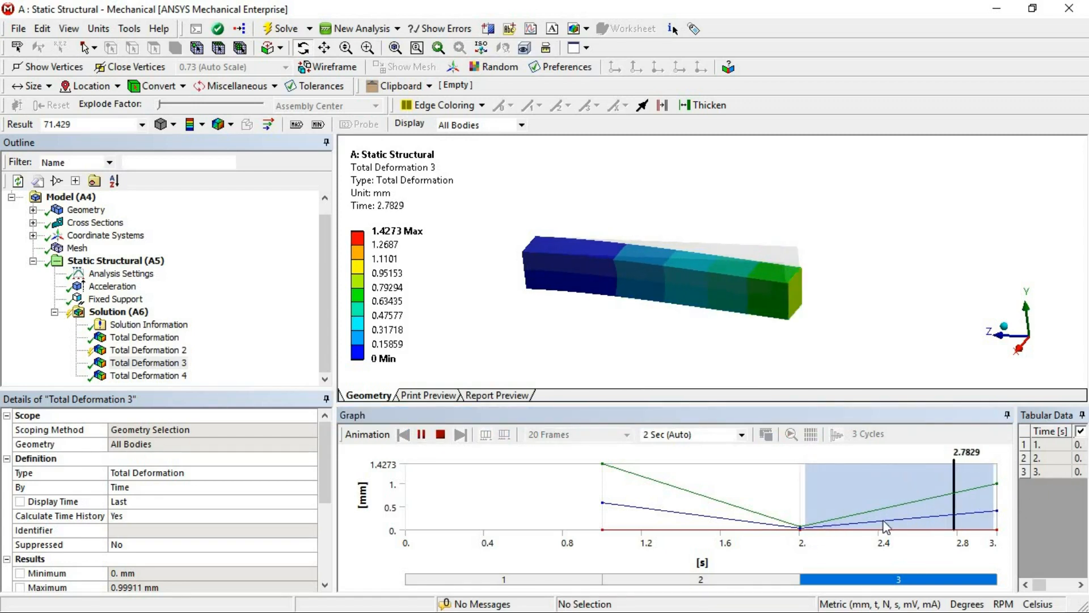
Step: Clear the selected graph interval, pause the animation, and display the first Total Deformation result again
left_click(627, 493)
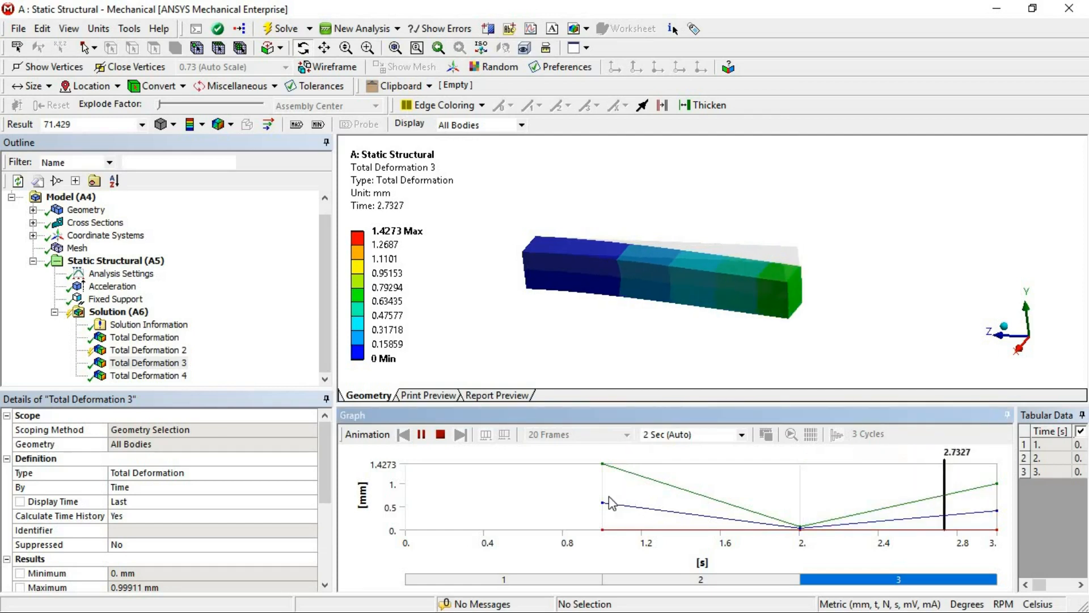
left_click(421, 434)
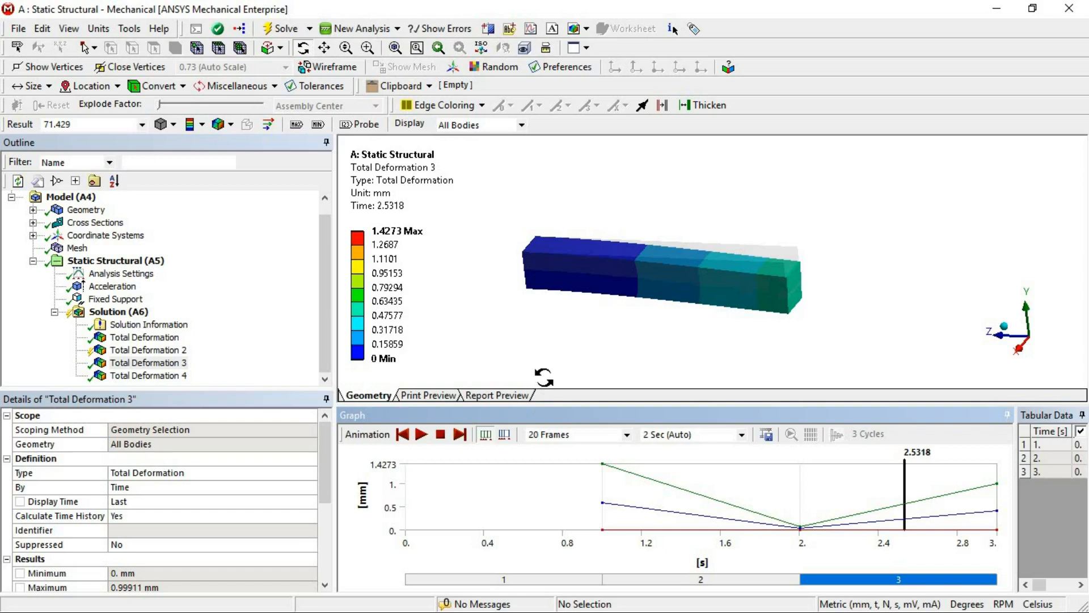
left_click_drag(608, 312, 675, 318)
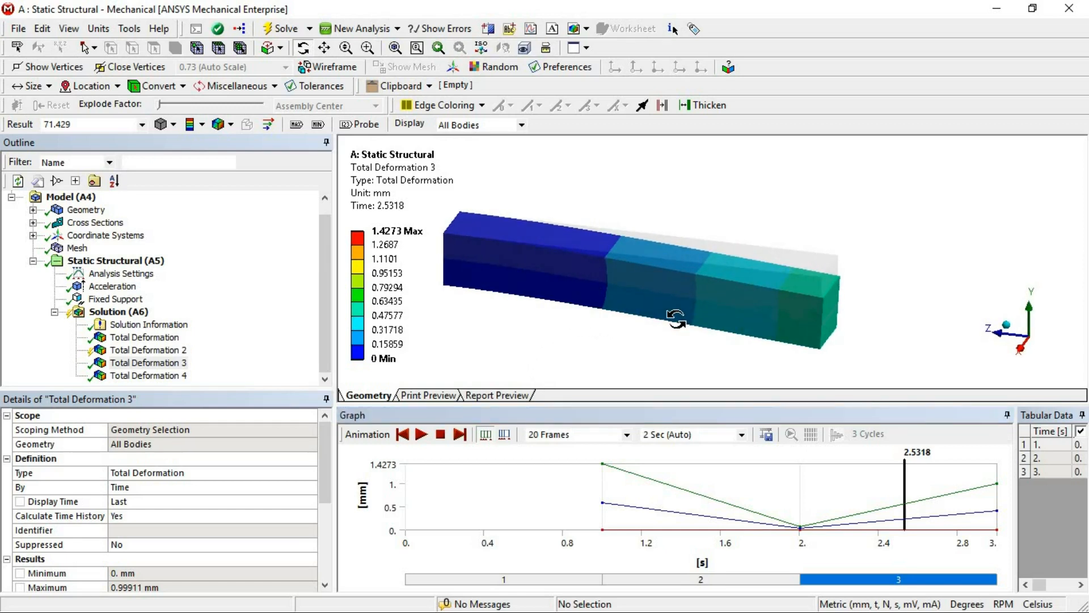
left_click(144, 337)
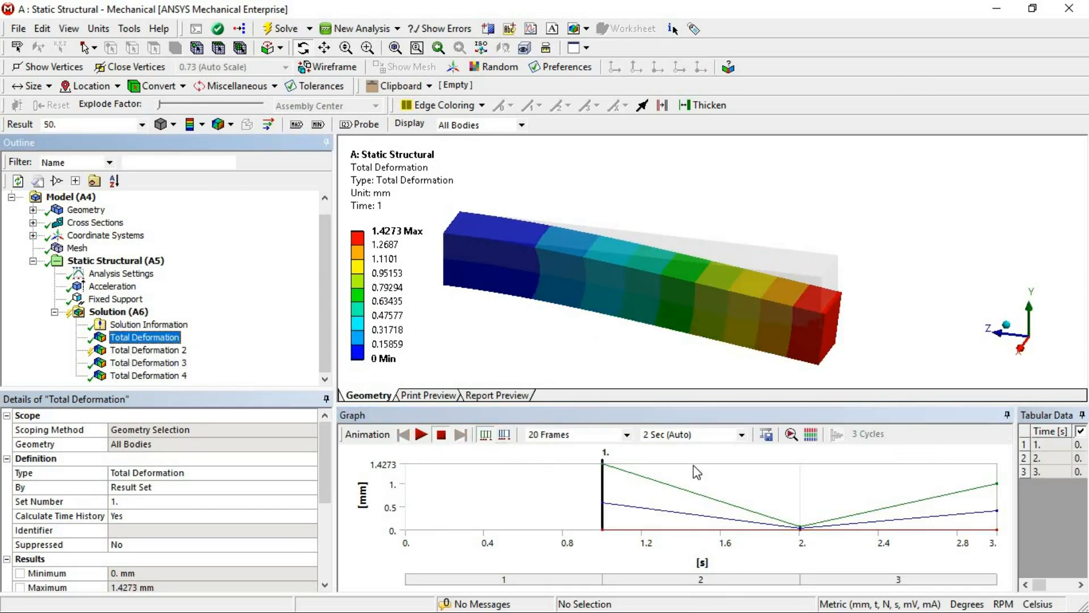
Step: Pick a time in load step 2 on the Total Deformation graph, go through the other deformation results, and animate Total Deformation 4
left_click(713, 508)
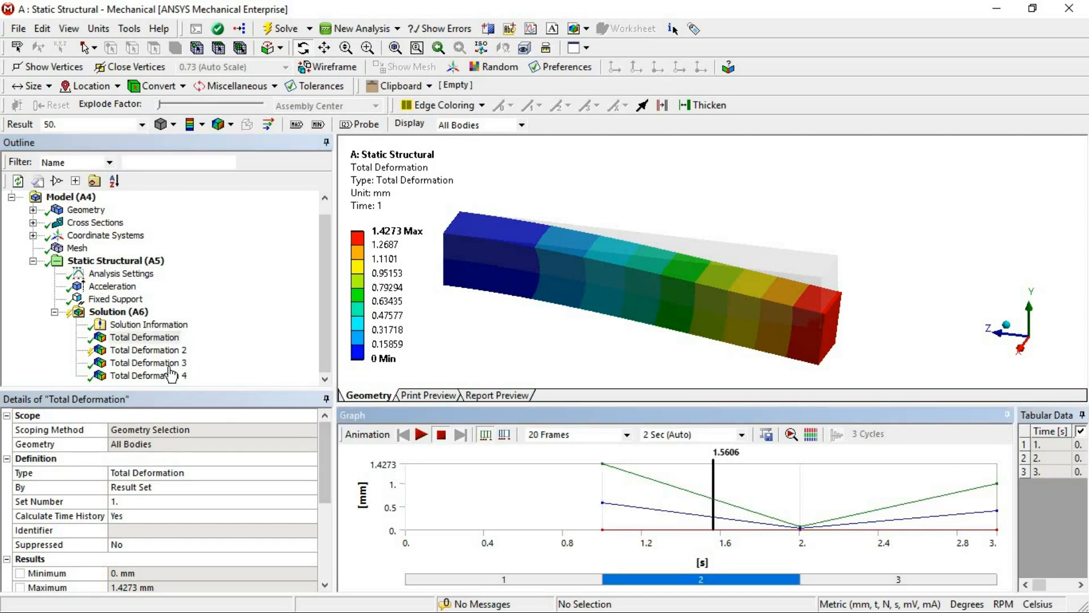
left_click(159, 350)
left_click(159, 362)
left_click(160, 375)
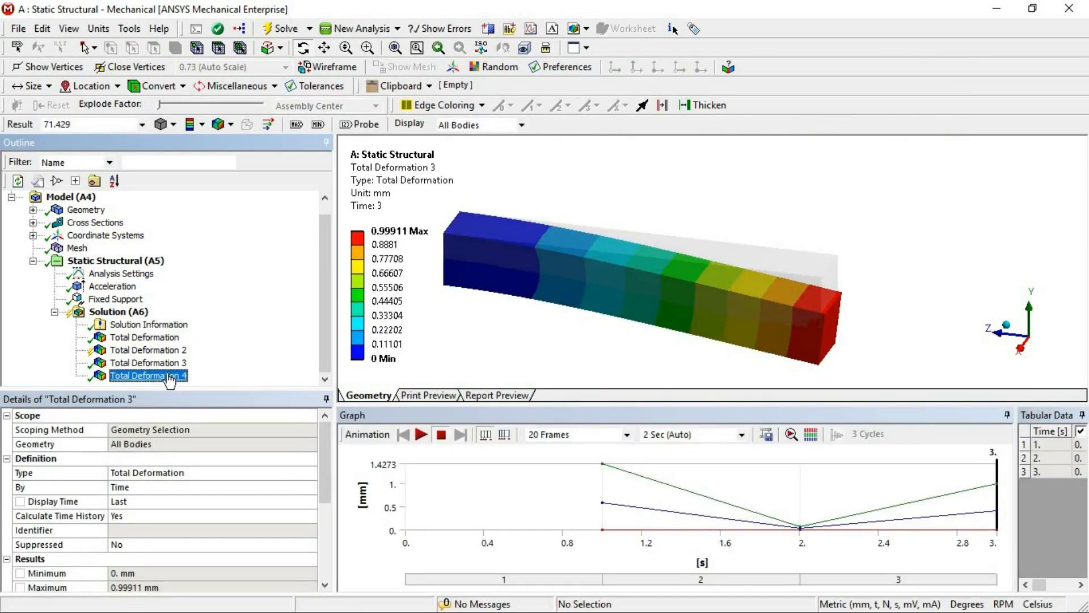
left_click(422, 435)
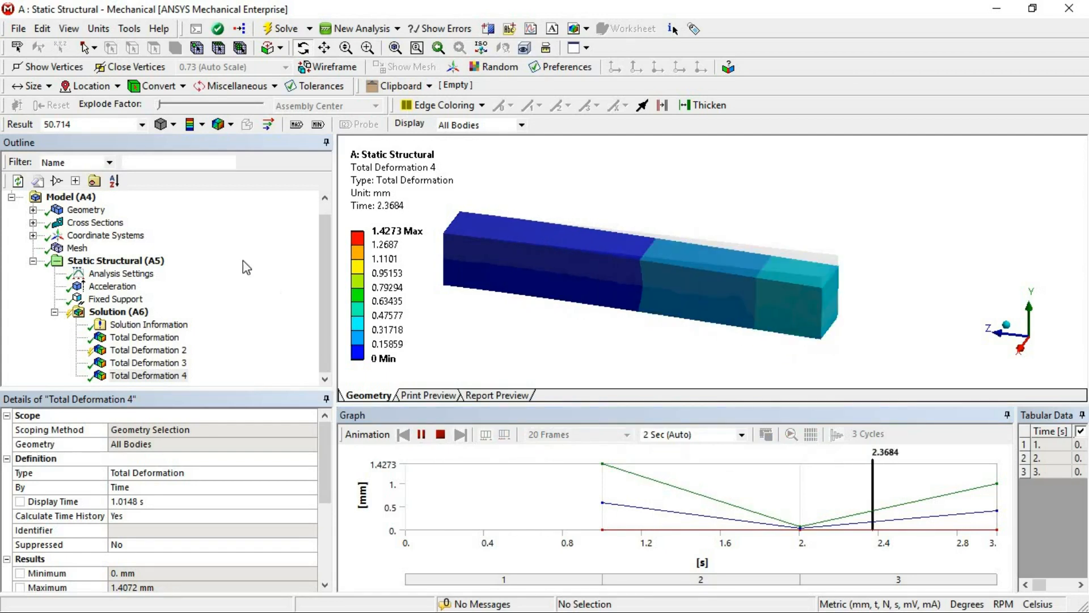
Step: Replay the Total Deformation 4 animation with the deformation scale set to Auto Scale and Show Elements enabled, and pause it
left_click(142, 125)
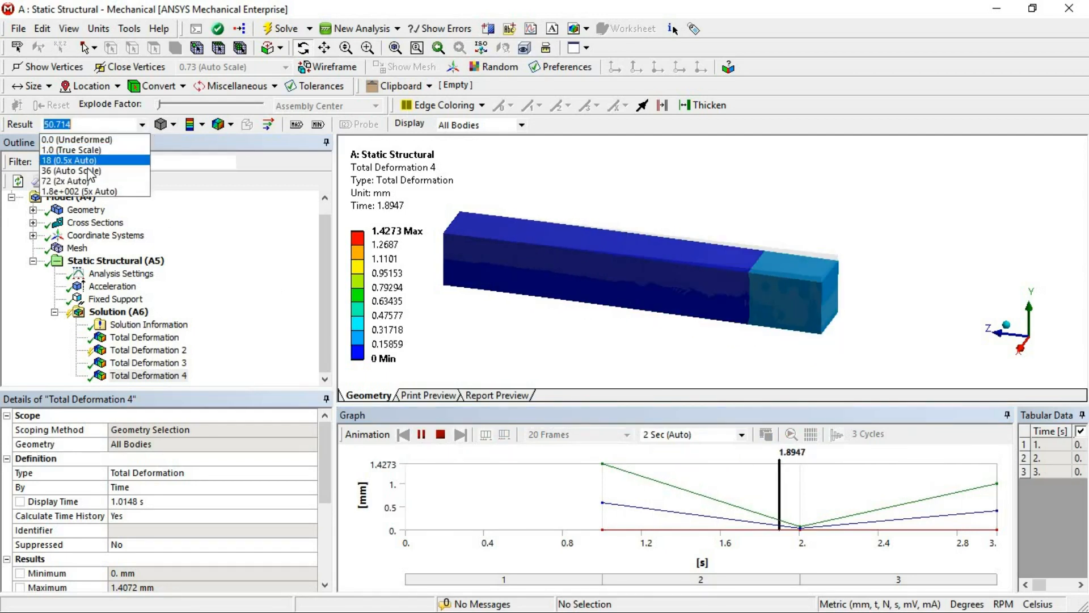
left_click(80, 167)
left_click(220, 125)
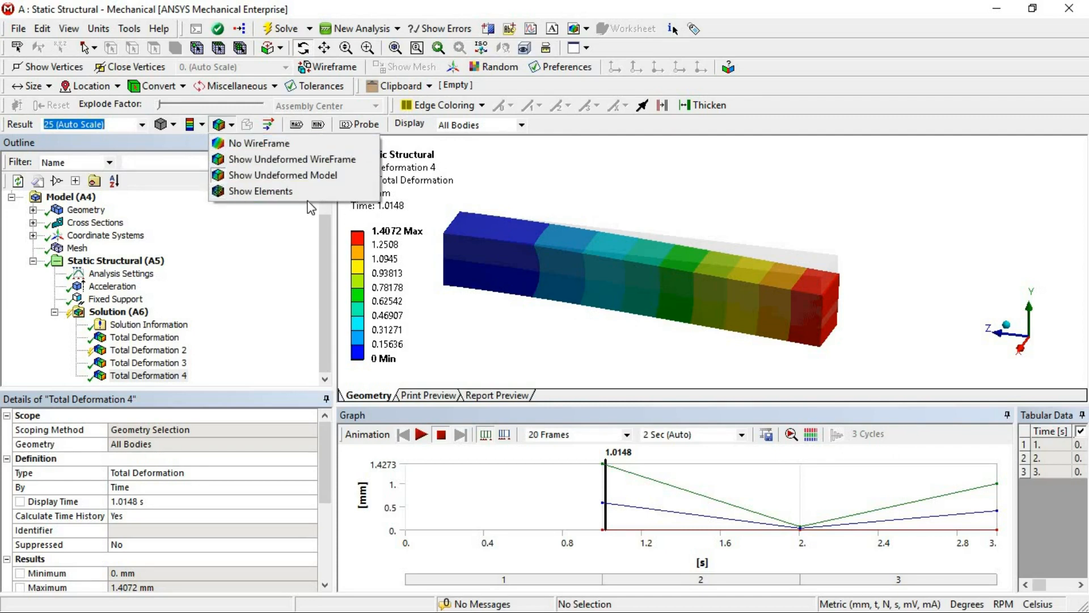
left_click(282, 192)
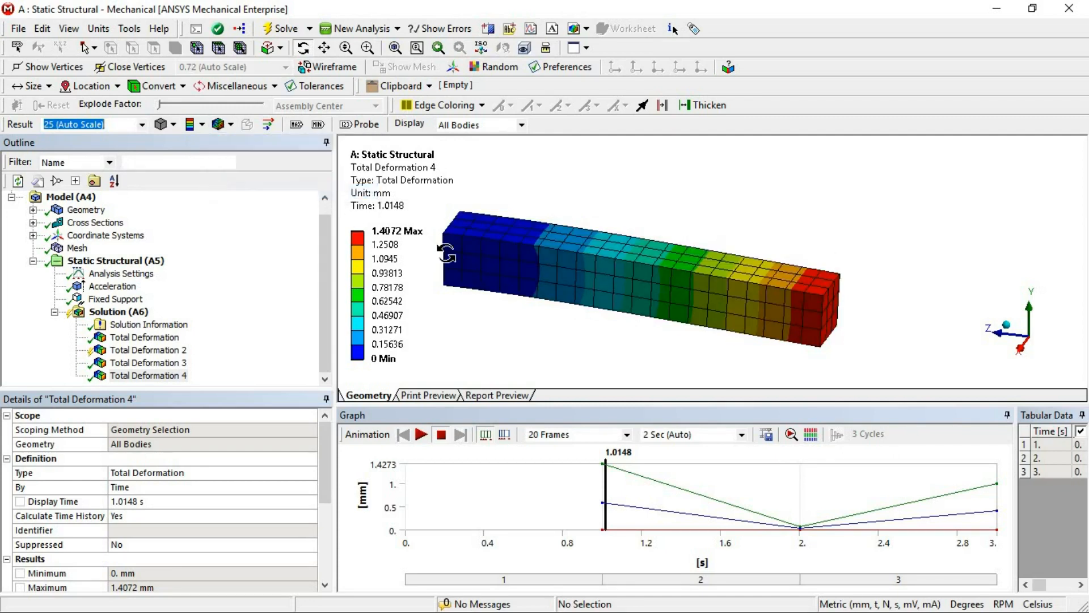
left_click(422, 435)
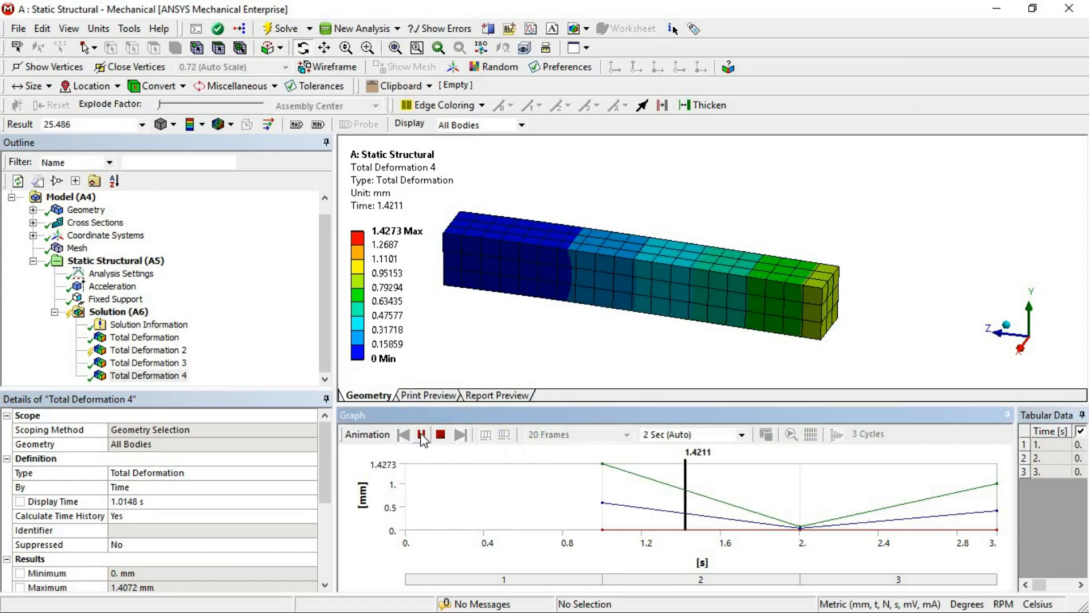
left_click(421, 435)
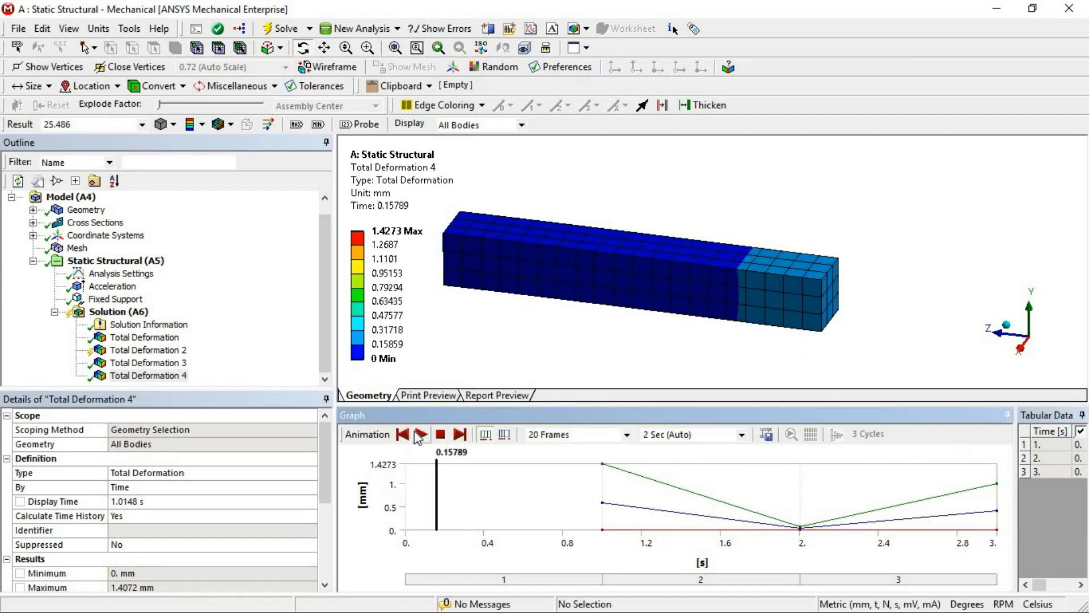